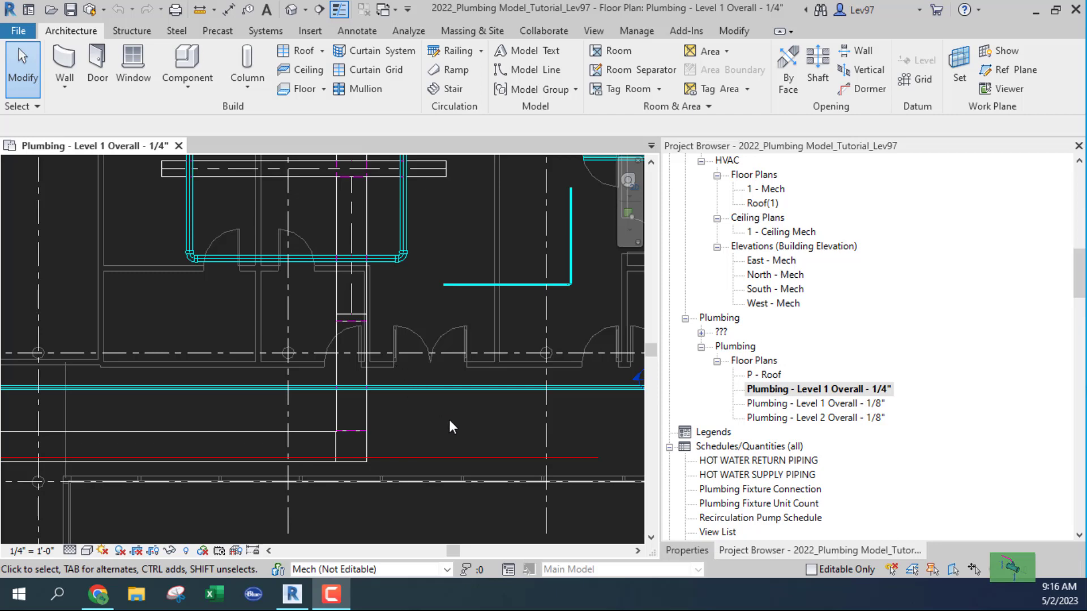
Pan and zoom around the Level 1 plumbing floor plan to centre the building.
{"action": "scroll", "coordinate": [444, 419], "scroll_direction": "down", "scroll_amount": 1}
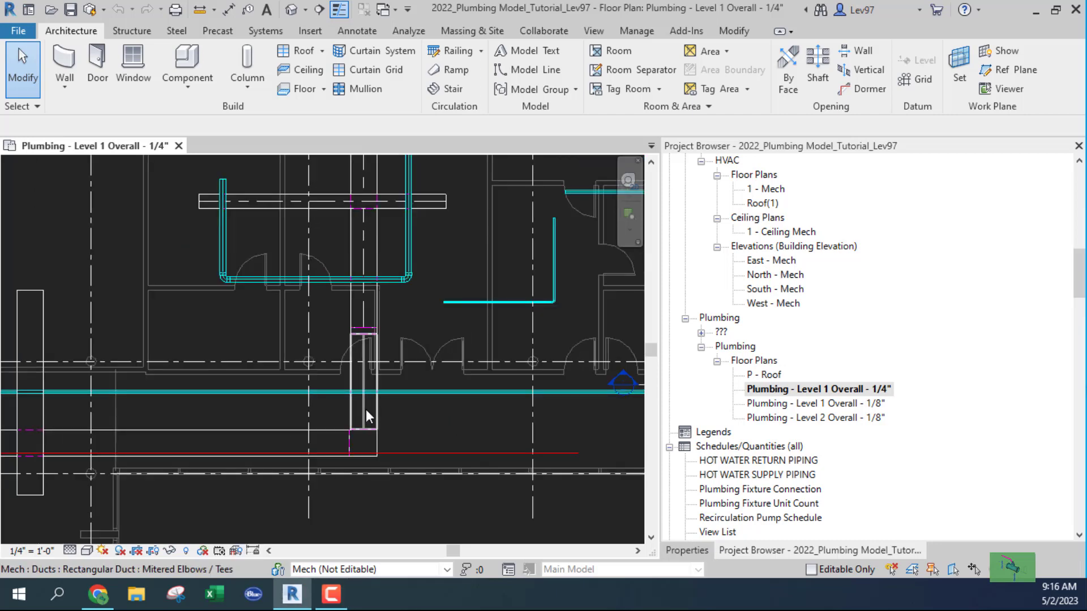
{"action": "middle_click_drag", "start_coordinate": [445, 428], "coordinate": [322, 428]}
{"action": "scroll", "coordinate": [511, 402], "scroll_direction": "up", "scroll_amount": 4}
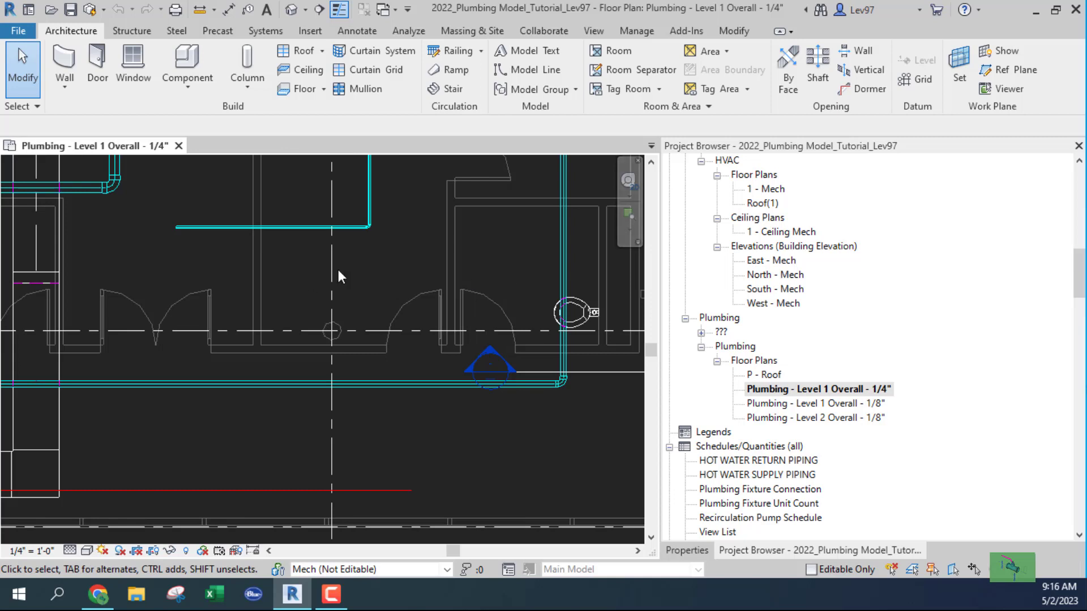
{"action": "middle_click_drag", "start_coordinate": [338, 269], "coordinate": [406, 394]}
{"action": "scroll", "coordinate": [430, 367], "scroll_direction": "up", "scroll_amount": 5}
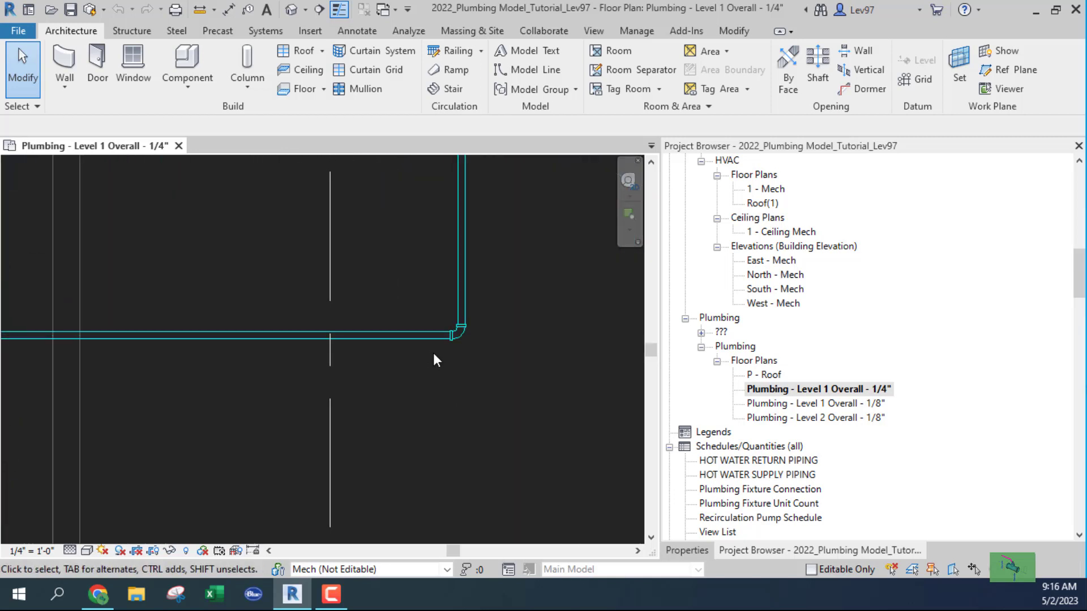
{"action": "scroll", "coordinate": [396, 385], "scroll_direction": "down", "scroll_amount": 5}
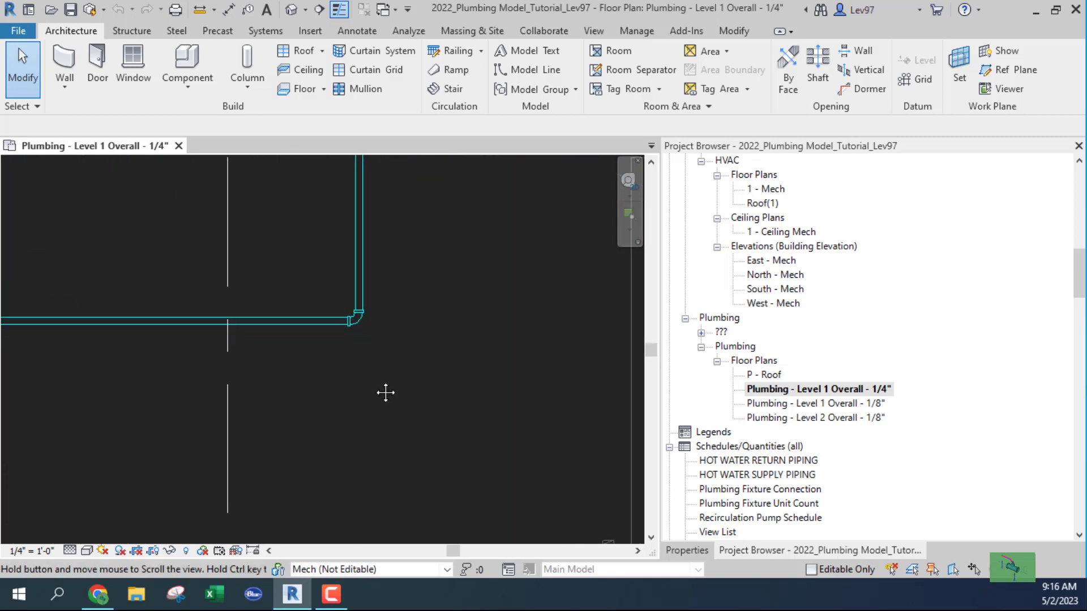
{"action": "scroll", "coordinate": [413, 382], "scroll_direction": "down", "scroll_amount": 1}
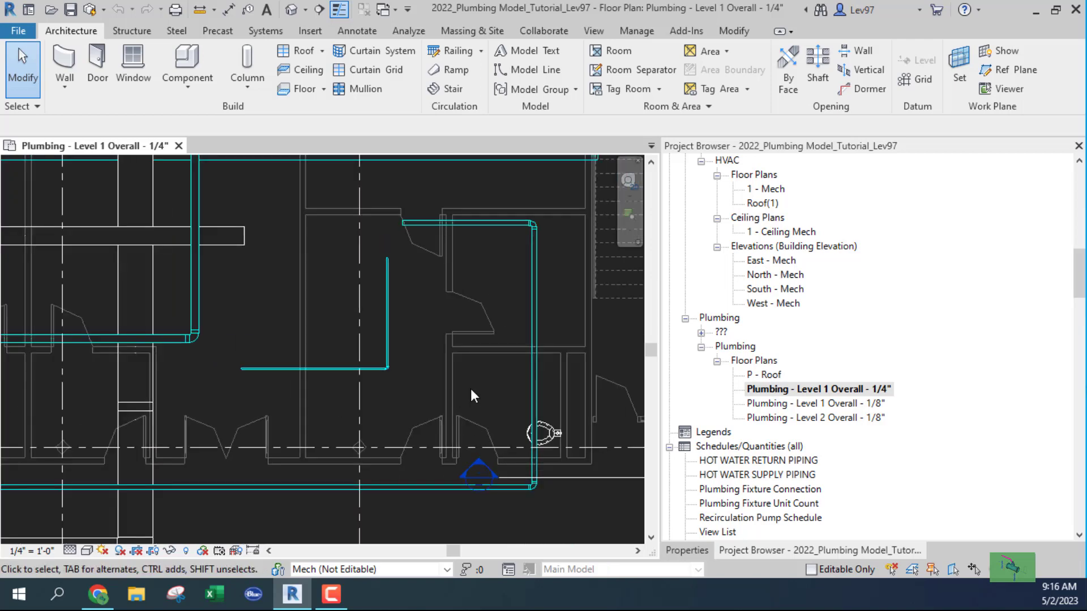
{"action": "middle_click_drag", "start_coordinate": [471, 395], "coordinate": [501, 360]}
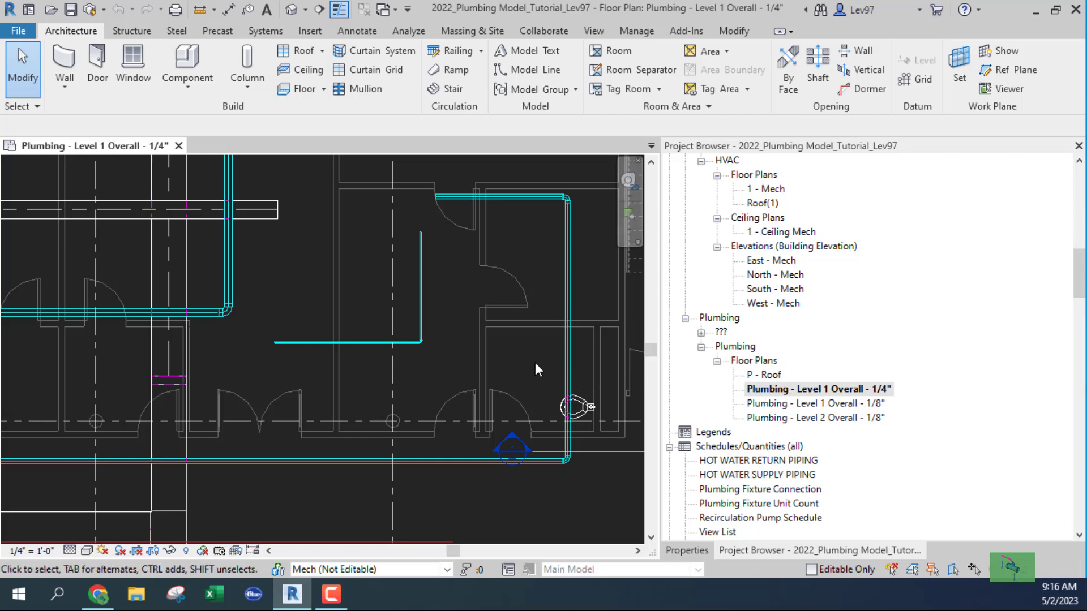
{"action": "scroll", "coordinate": [534, 364], "scroll_direction": "down", "scroll_amount": 6}
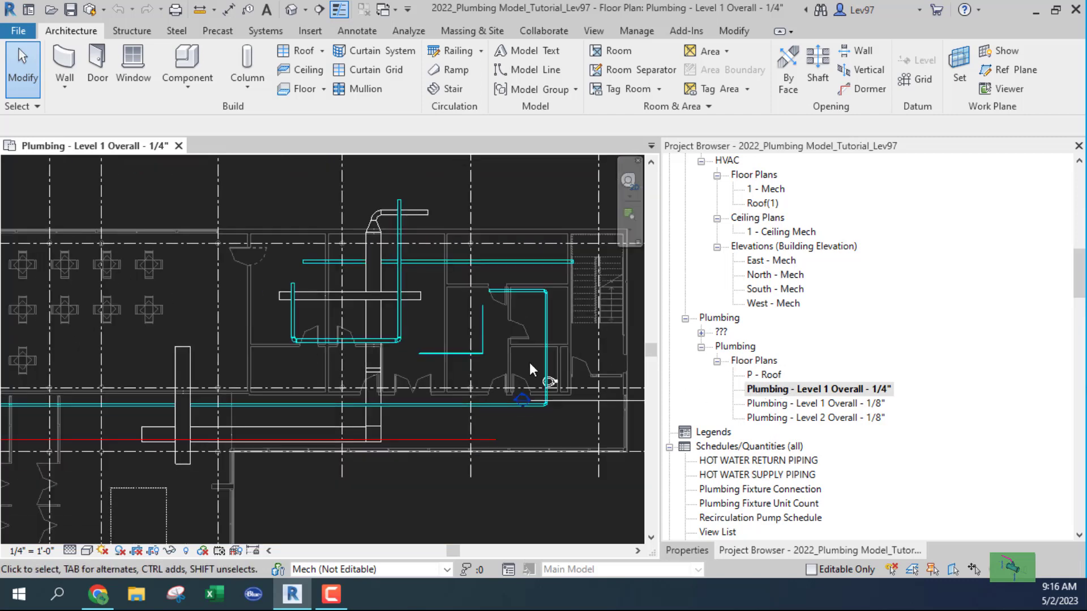
{"action": "middle_click_drag", "start_coordinate": [509, 442], "coordinate": [492, 372]}
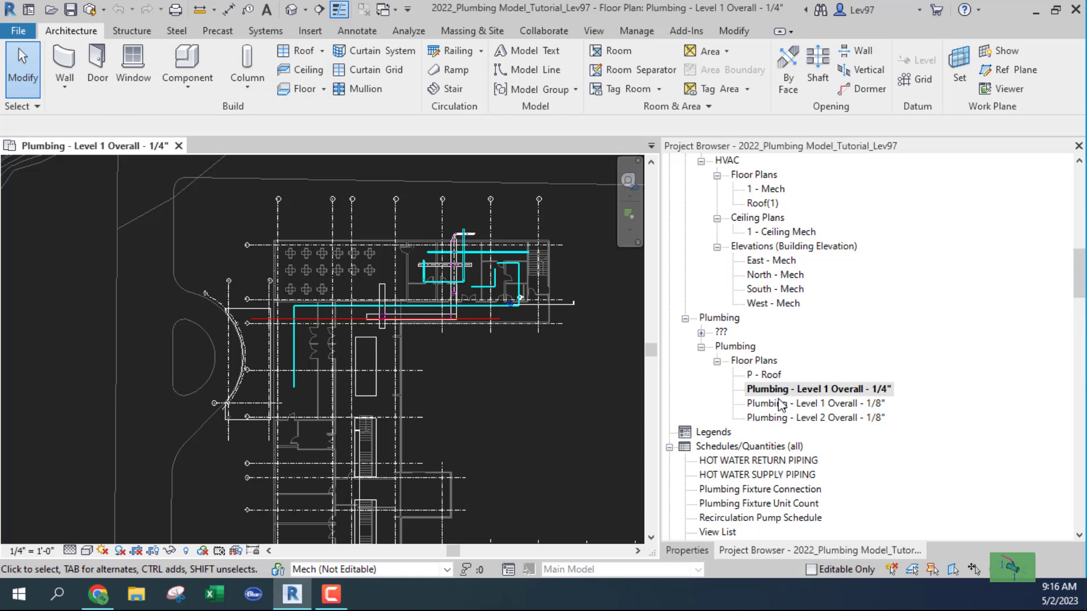
{"action": "scroll", "coordinate": [786, 433], "scroll_direction": "down", "scroll_amount": 3}
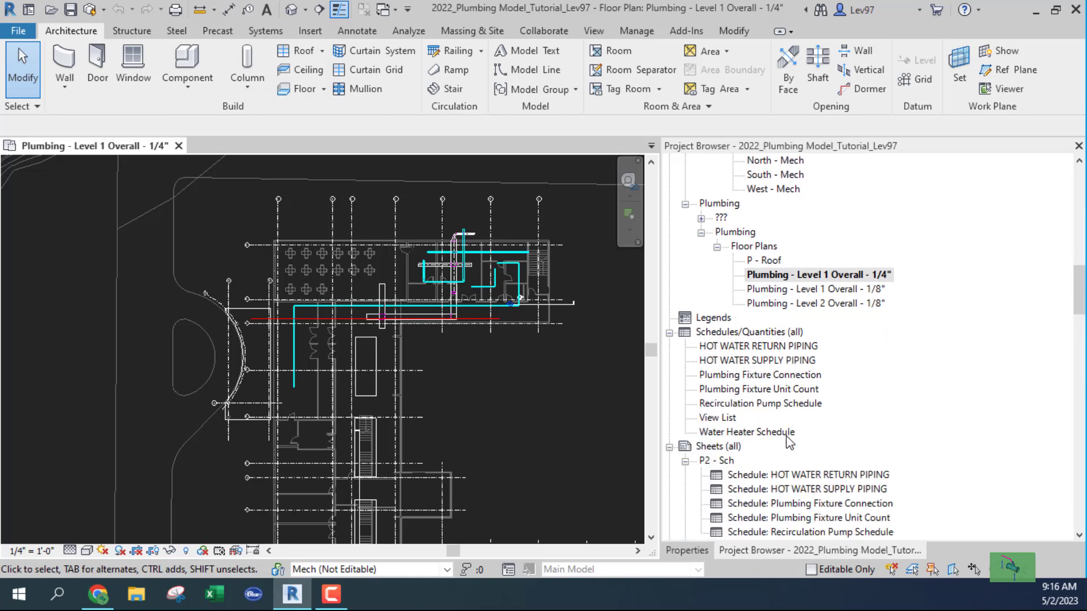
{"action": "scroll", "coordinate": [789, 442], "scroll_direction": "down", "scroll_amount": 3}
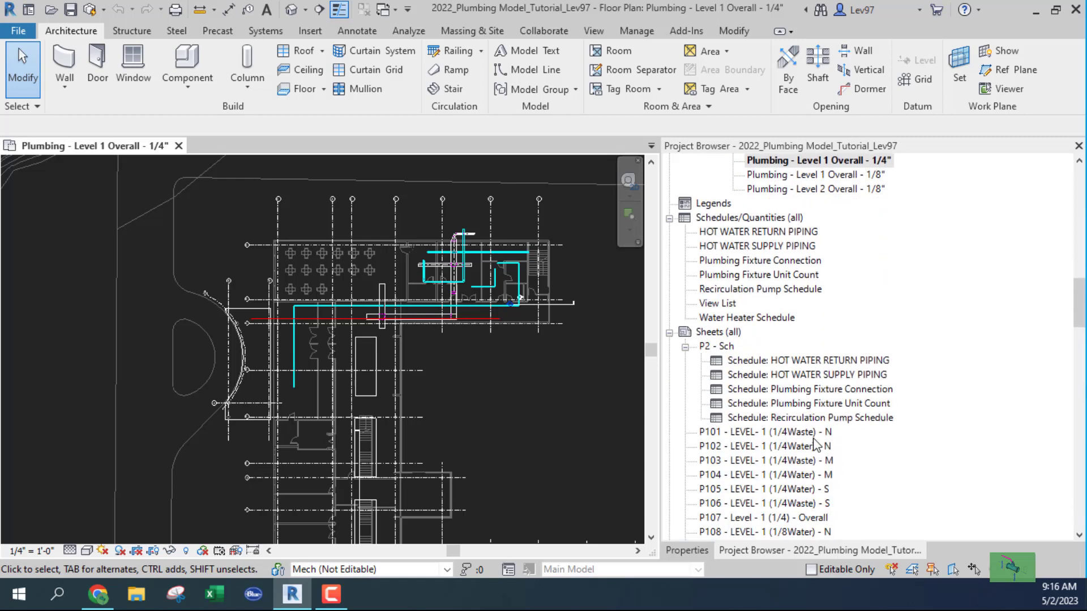
{"action": "scroll", "coordinate": [816, 444], "scroll_direction": "down", "scroll_amount": 2}
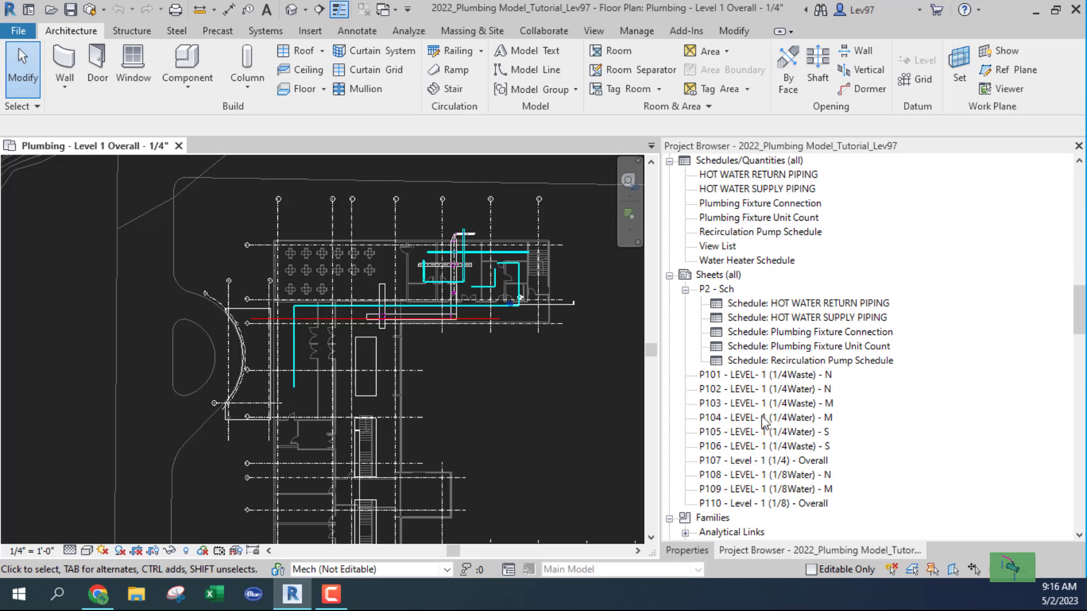
{"action": "scroll", "coordinate": [764, 422], "scroll_direction": "up", "scroll_amount": 1}
{"action": "scroll", "coordinate": [464, 436], "scroll_direction": "down", "scroll_amount": 4}
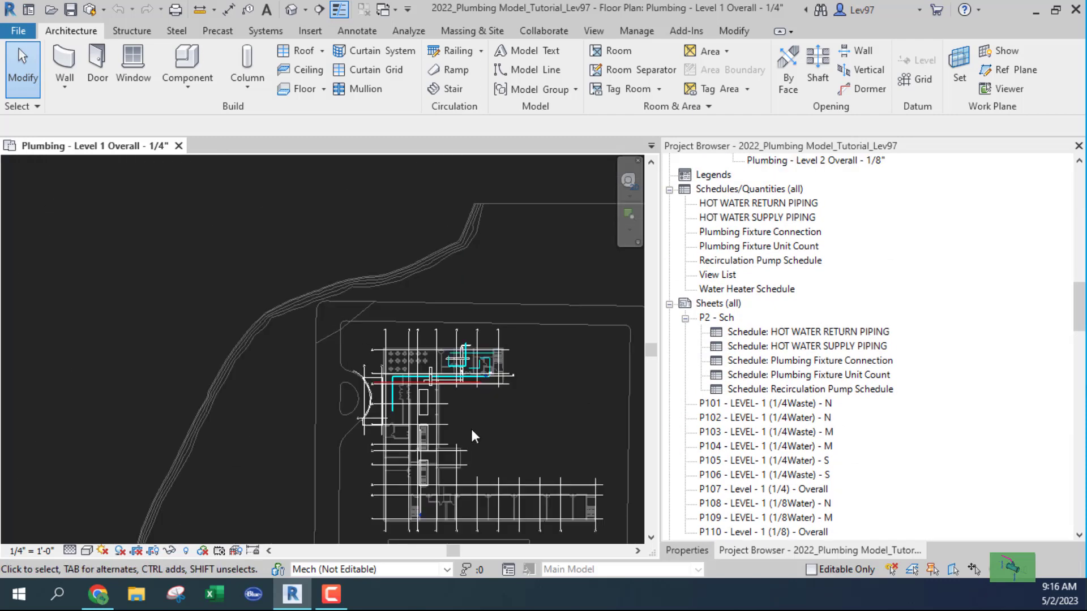
{"action": "middle_click_drag", "start_coordinate": [470, 427], "coordinate": [434, 328]}
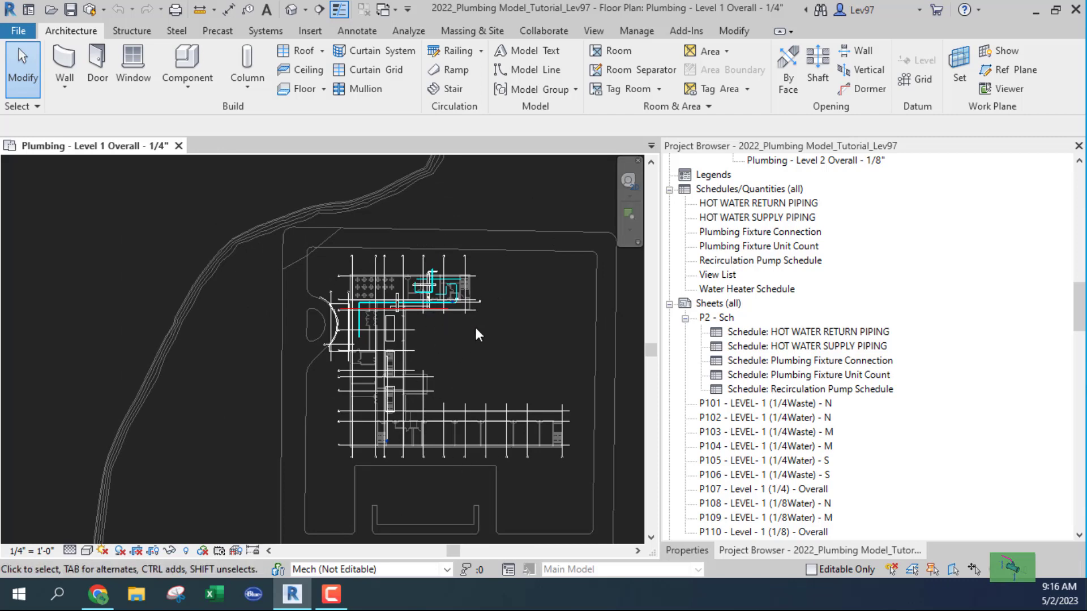
{"action": "scroll", "coordinate": [431, 311], "scroll_direction": "up", "scroll_amount": 3}
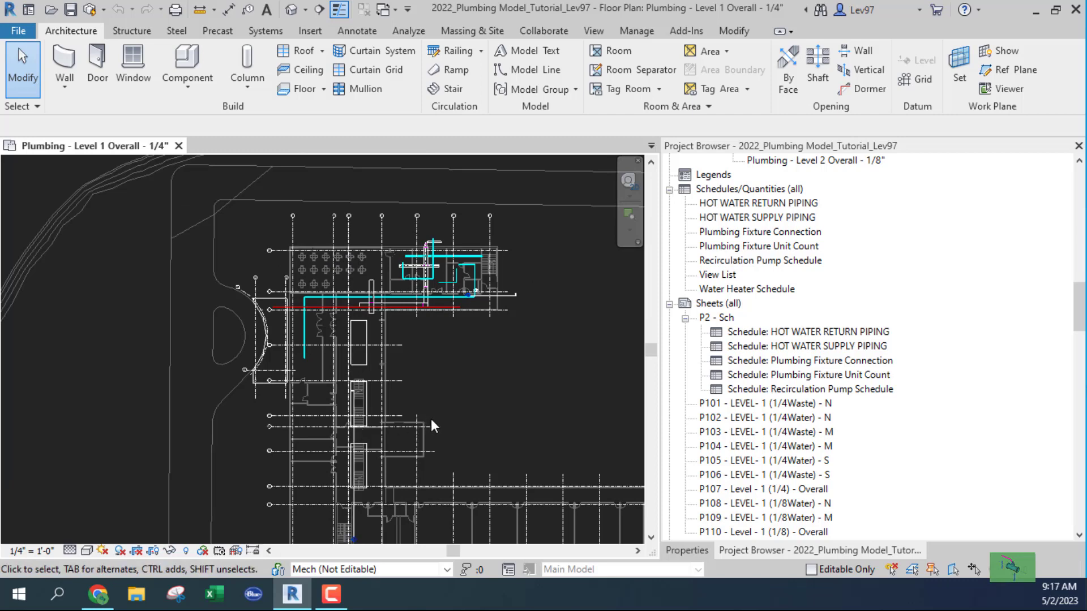
{"action": "middle_click_drag", "start_coordinate": [430, 419], "coordinate": [292, 309]}
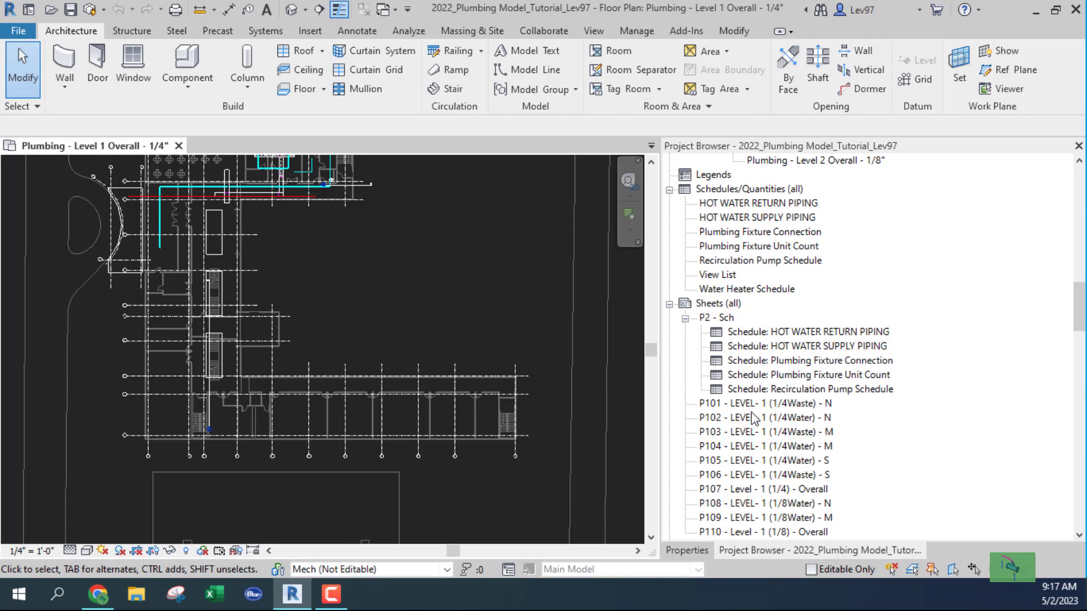
Open sheet P106 - LEVEL- 1 (1/4Waste) - S and select the Plumbing - Level 1 Overall - 1/8" view.
{"action": "double_click", "coordinate": [745, 478]}
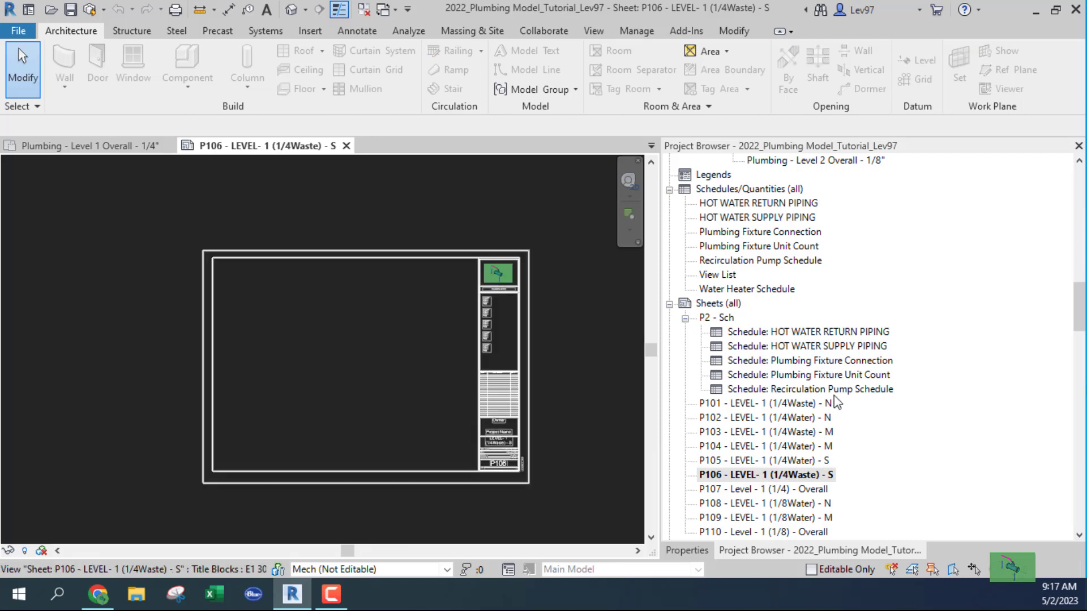
{"action": "scroll", "coordinate": [765, 380], "scroll_direction": "up", "scroll_amount": 5}
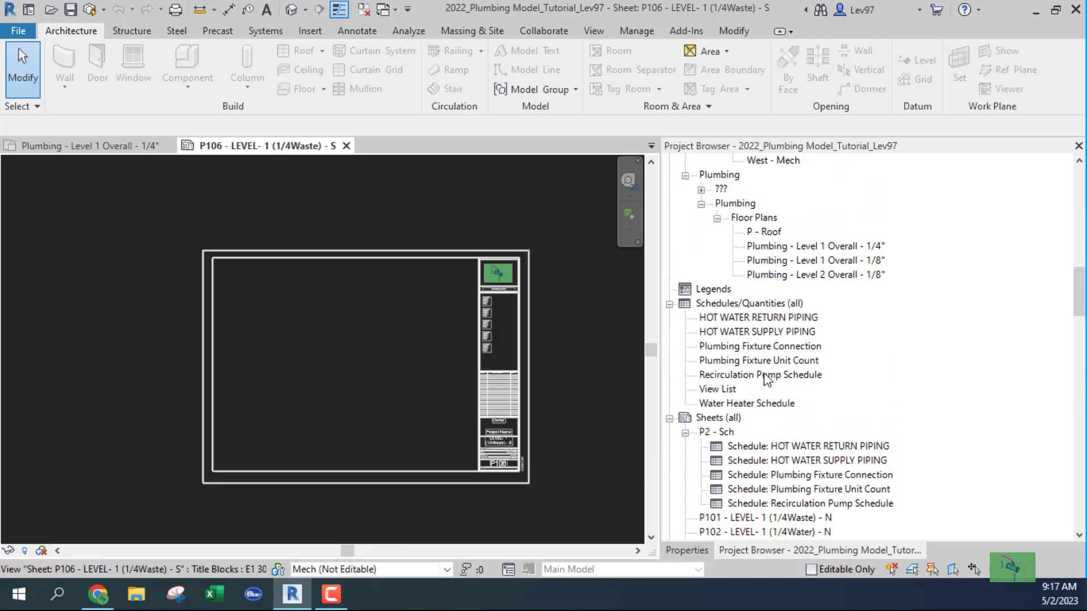
{"action": "scroll", "coordinate": [766, 378], "scroll_direction": "up", "scroll_amount": 2}
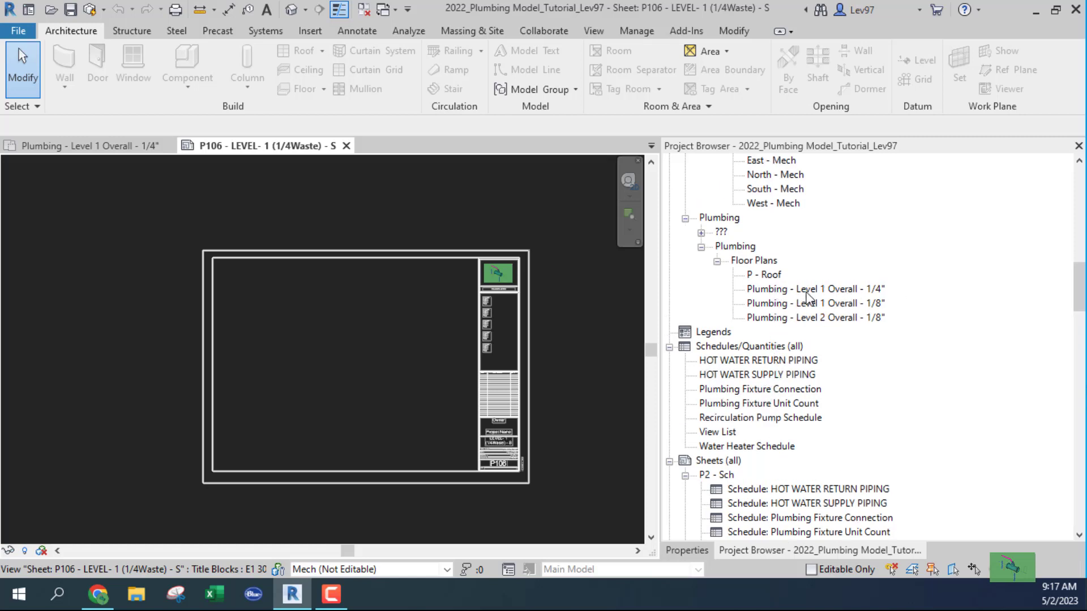
{"action": "left_click", "coordinate": [821, 304]}
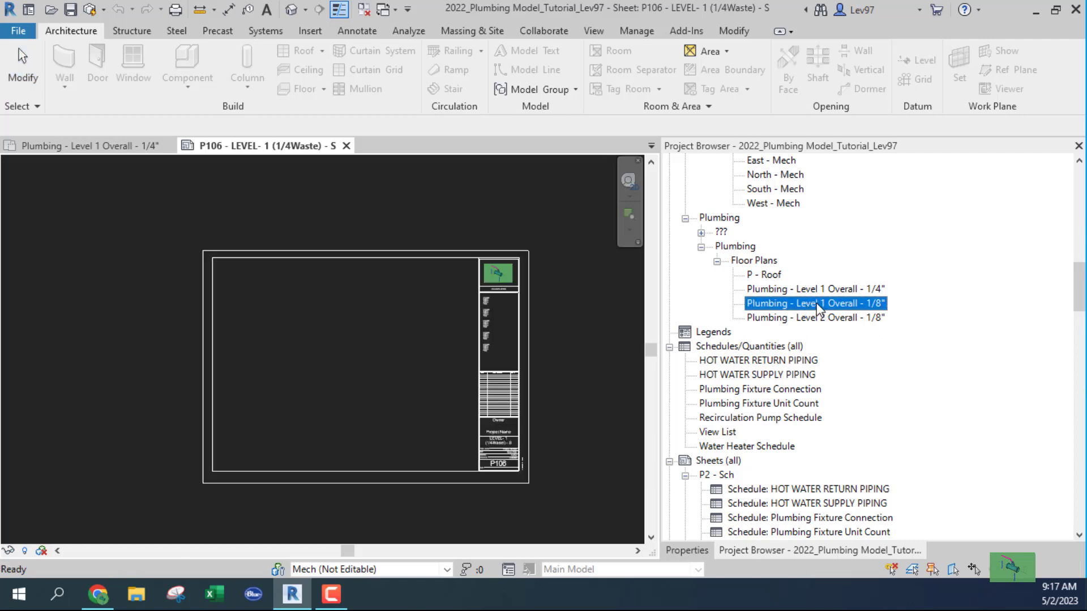
Drag the Plumbing - Level 1 Overall - 1/8" plan onto sheet P106 and place it.
{"action": "left_click_drag", "start_coordinate": [817, 303], "coordinate": [355, 382]}
{"action": "scroll", "coordinate": [294, 373], "scroll_direction": "down", "scroll_amount": 3}
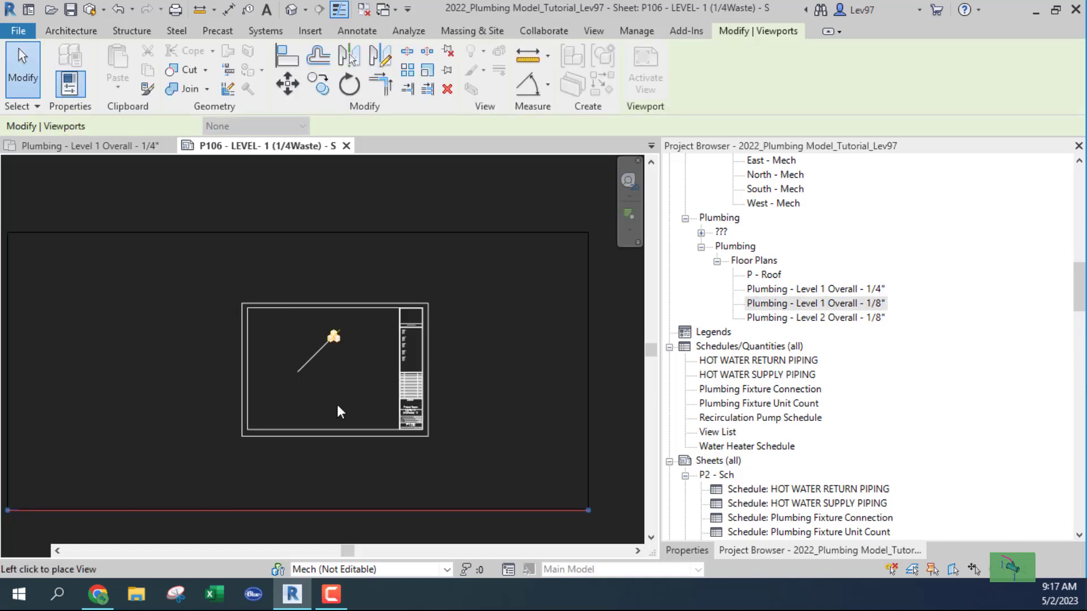
{"action": "left_click", "coordinate": [310, 372]}
{"action": "left_click_drag", "start_coordinate": [331, 368], "coordinate": [431, 367]}
{"action": "scroll", "coordinate": [371, 362], "scroll_direction": "up", "scroll_amount": 1}
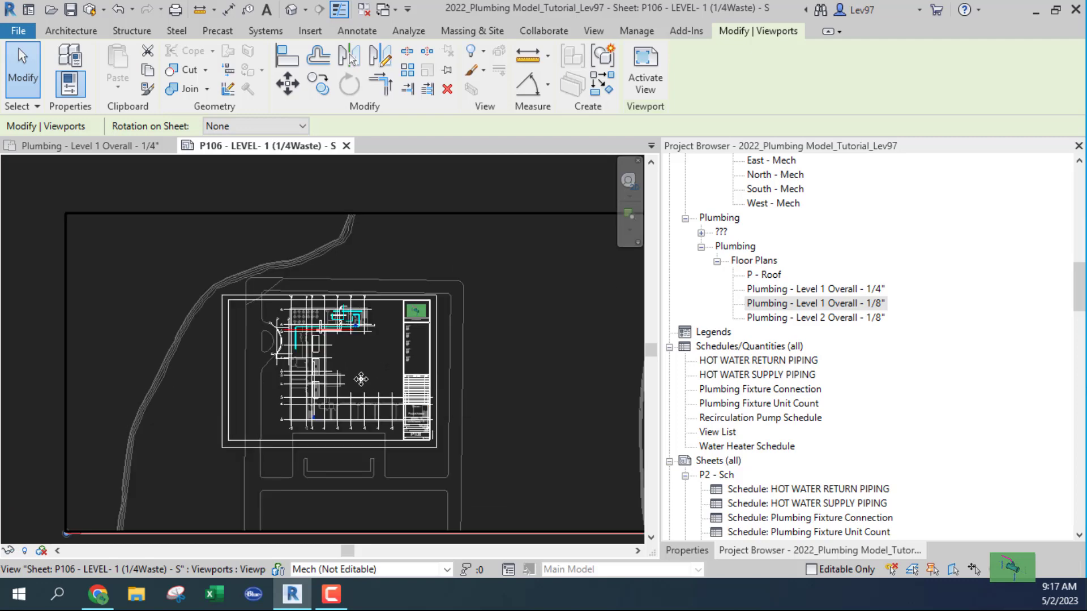
{"action": "scroll", "coordinate": [362, 372], "scroll_direction": "up", "scroll_amount": 2}
{"action": "scroll", "coordinate": [362, 372], "scroll_direction": "down", "scroll_amount": 2}
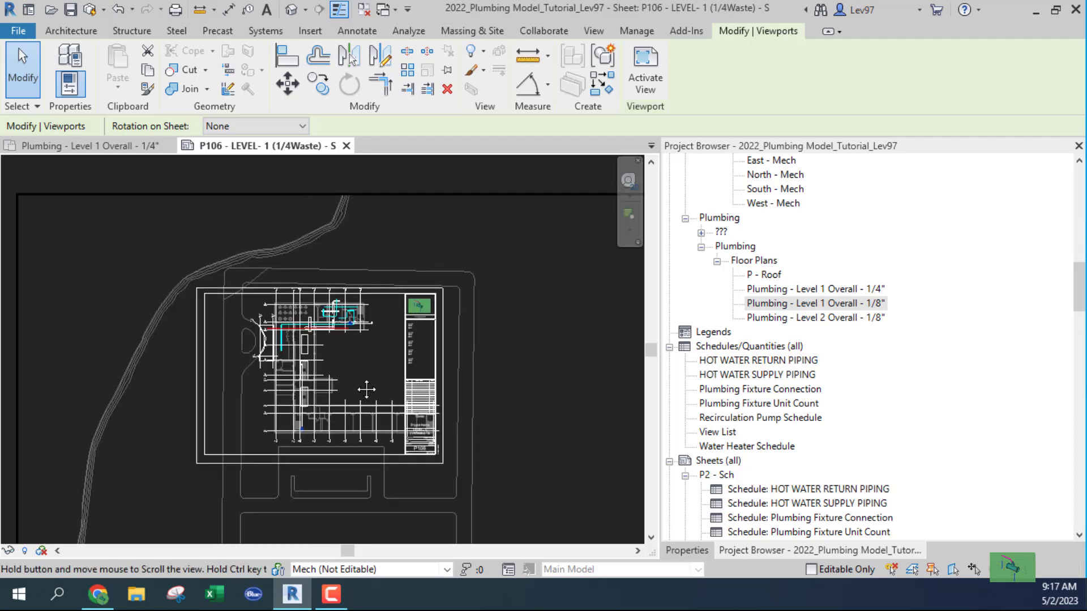
Nudge the new viewport left and down toward the title block border.
{"action": "key", "text": "Left"}
{"action": "key", "text": "Left"}
{"action": "key", "text": "Left"}
{"action": "key", "text": "Left"}
{"action": "key", "text": "Left"}
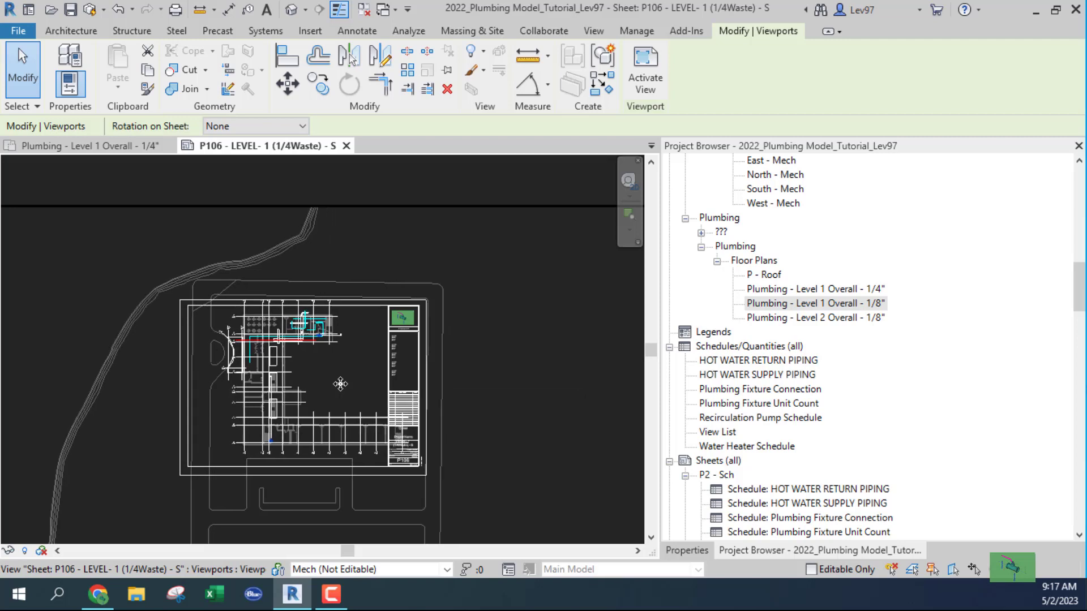
{"action": "key", "text": "Left"}
{"action": "key", "text": "Left"}
{"action": "key", "text": "Left"}
{"action": "key", "text": "Left"}
{"action": "key", "text": "Left"}
{"action": "key", "text": "Left"}
{"action": "key", "text": "Left"}
{"action": "key", "text": "Left"}
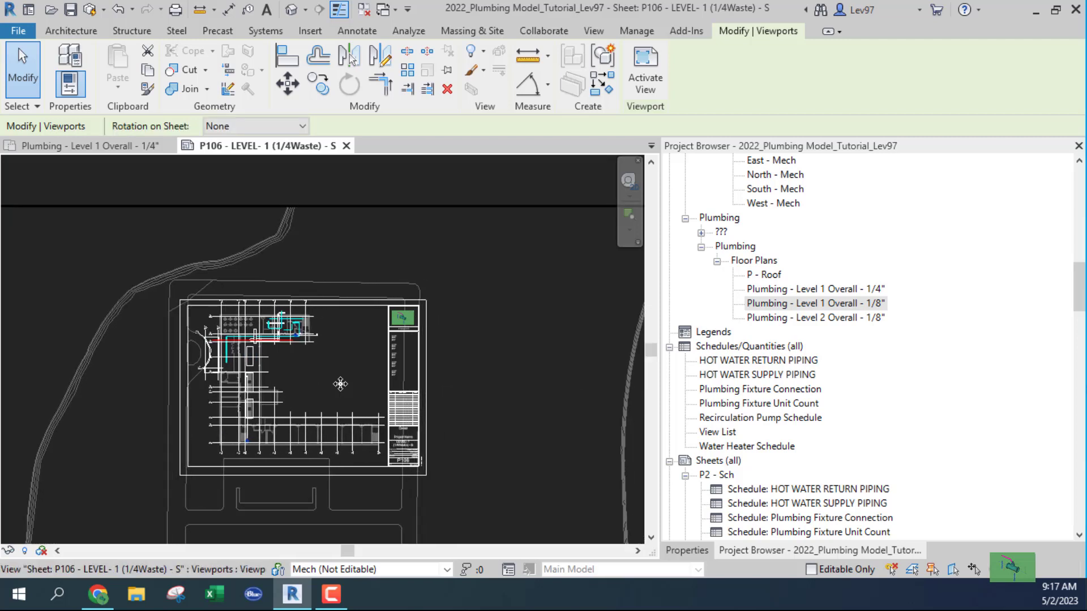
{"action": "key", "text": "Left"}
{"action": "key", "text": "Left"}
{"action": "key", "text": "Down"}
{"action": "key", "text": "Down"}
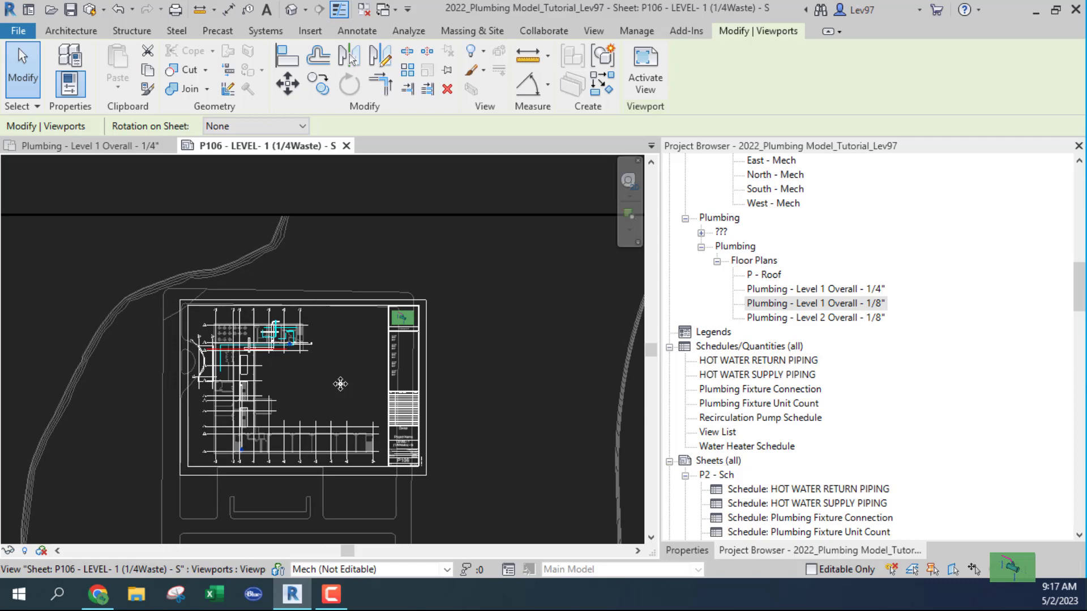
{"action": "scroll", "coordinate": [286, 402], "scroll_direction": "up", "scroll_amount": 2}
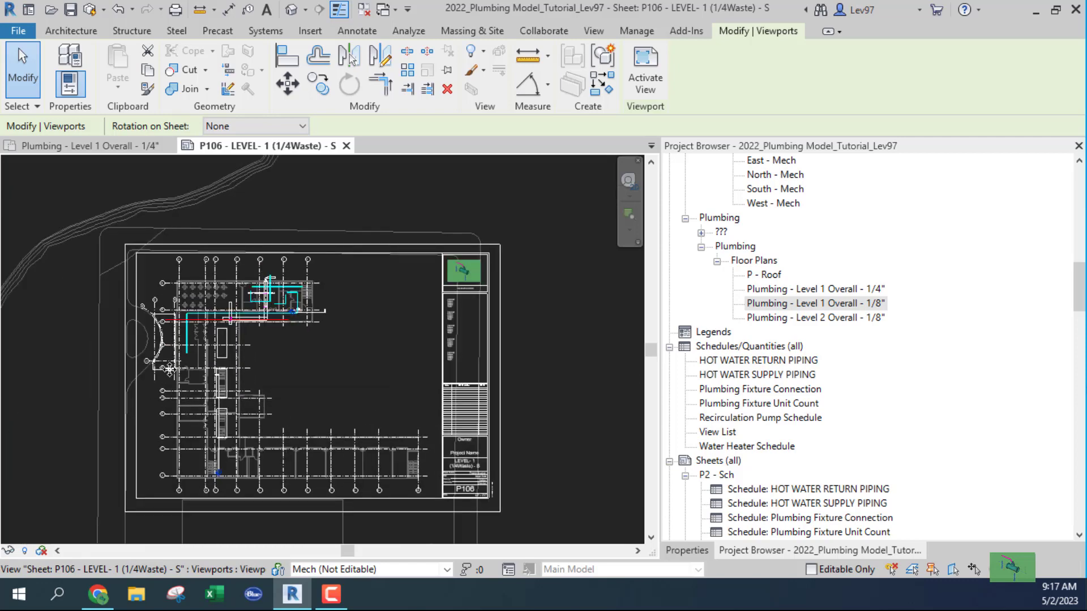
{"action": "scroll", "coordinate": [316, 353], "scroll_direction": "down", "scroll_amount": 2}
{"action": "scroll", "coordinate": [316, 353], "scroll_direction": "down", "scroll_amount": 1}
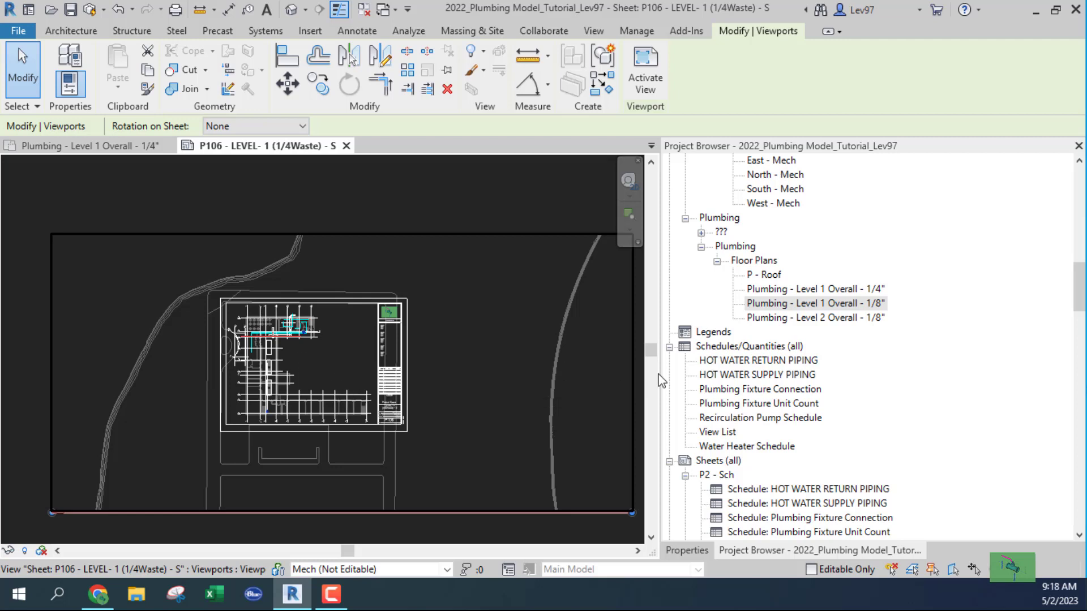
Move the plan viewport so it sits beside the title block on sheet P106.
{"action": "scroll", "coordinate": [825, 453], "scroll_direction": "down", "scroll_amount": 3}
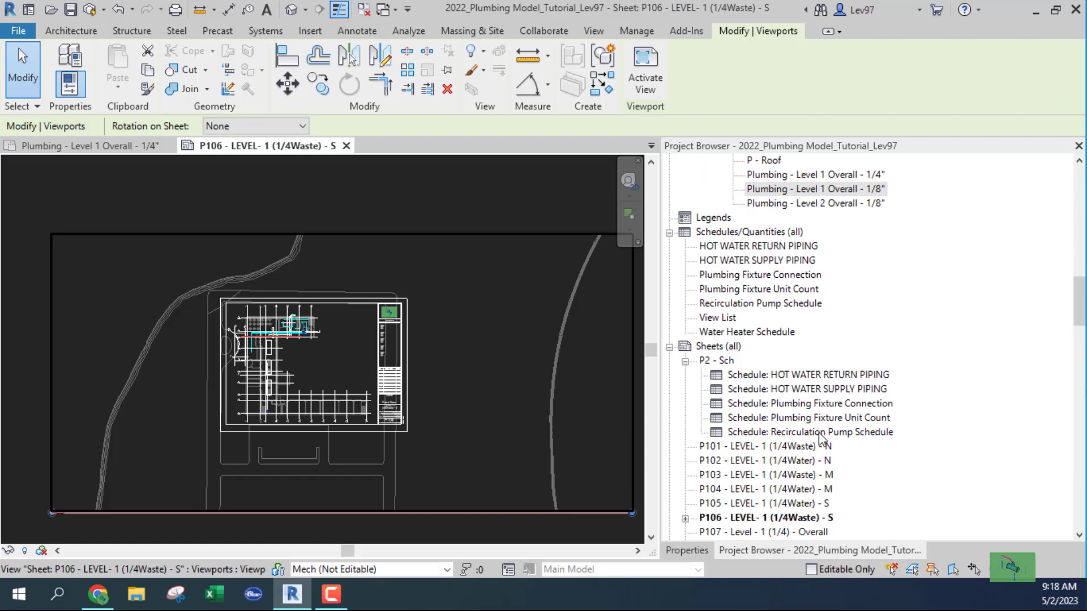
{"action": "scroll", "coordinate": [376, 385], "scroll_direction": "down", "scroll_amount": 4}
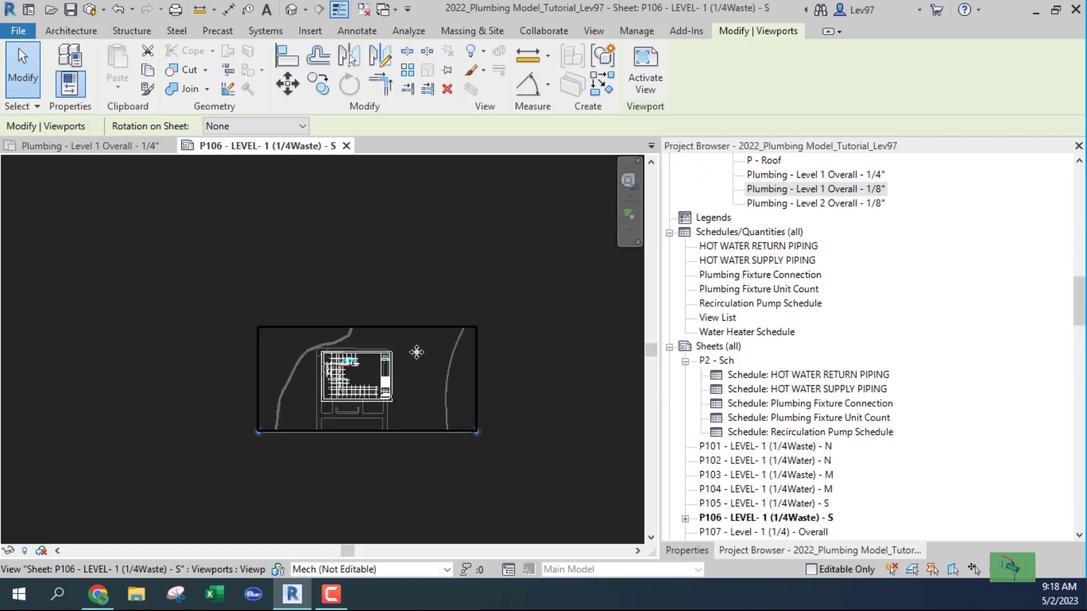
{"action": "left_click_drag", "start_coordinate": [396, 312], "coordinate": [237, 320]}
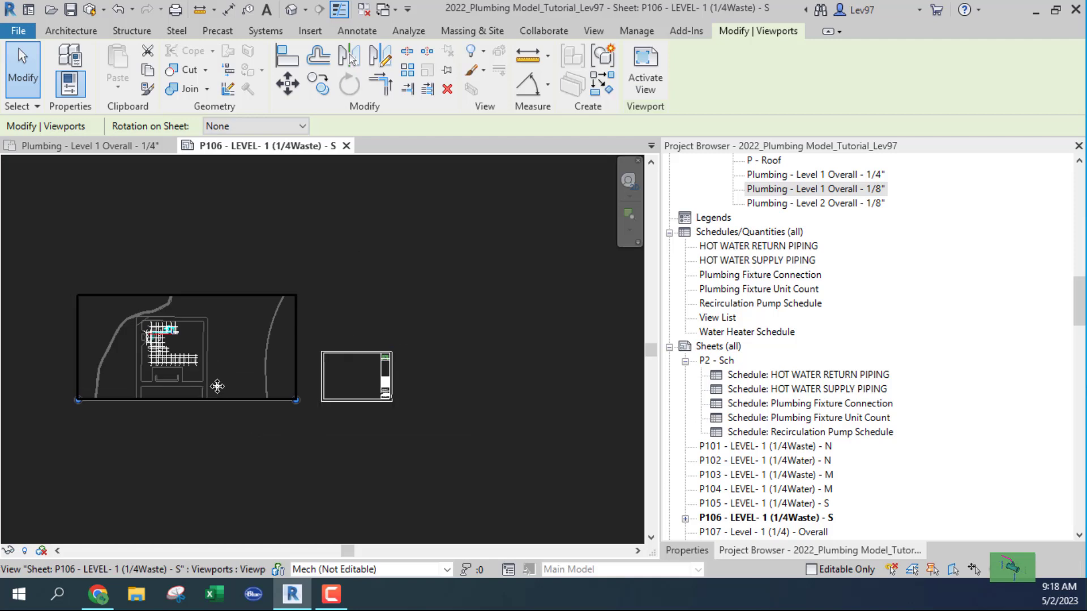
{"action": "middle_click_drag", "start_coordinate": [242, 400], "coordinate": [306, 401]}
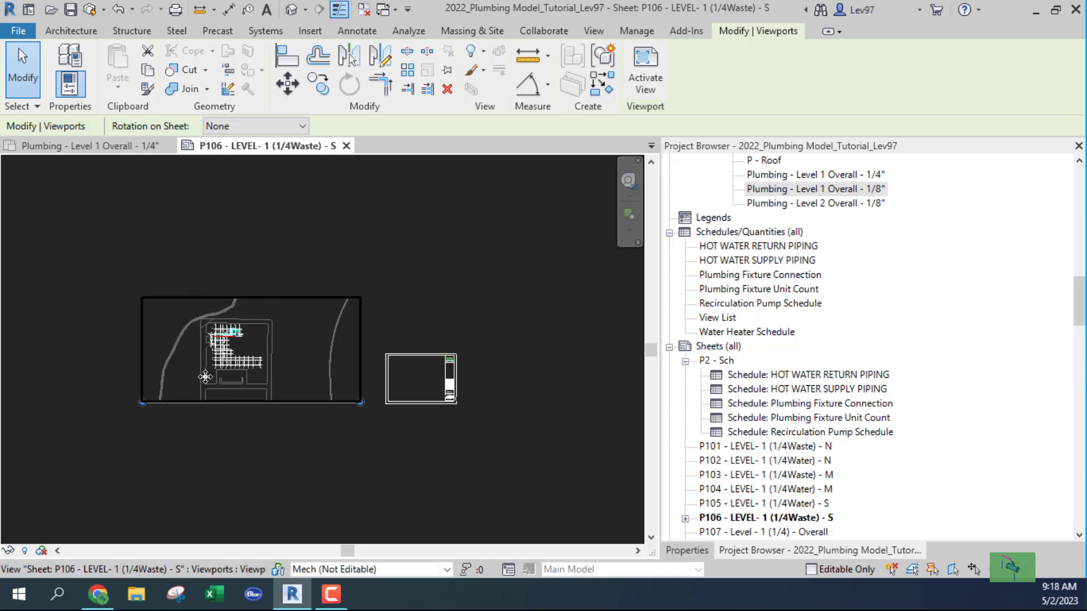
{"action": "scroll", "coordinate": [260, 335], "scroll_direction": "up", "scroll_amount": 2}
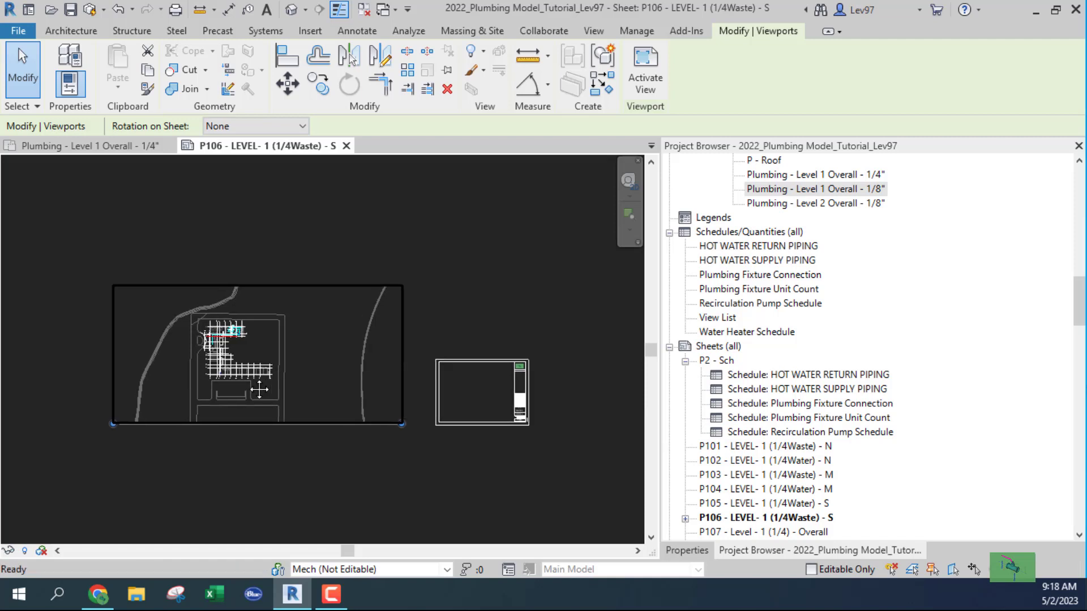
{"action": "mouse_move", "coordinate": [258, 380]}
{"action": "left_mouse_down"}
{"action": "mouse_move", "coordinate": [416, 382]}
{"action": "mouse_move", "coordinate": [475, 404]}
{"action": "mouse_move", "coordinate": [259, 379]}
{"action": "left_mouse_up"}
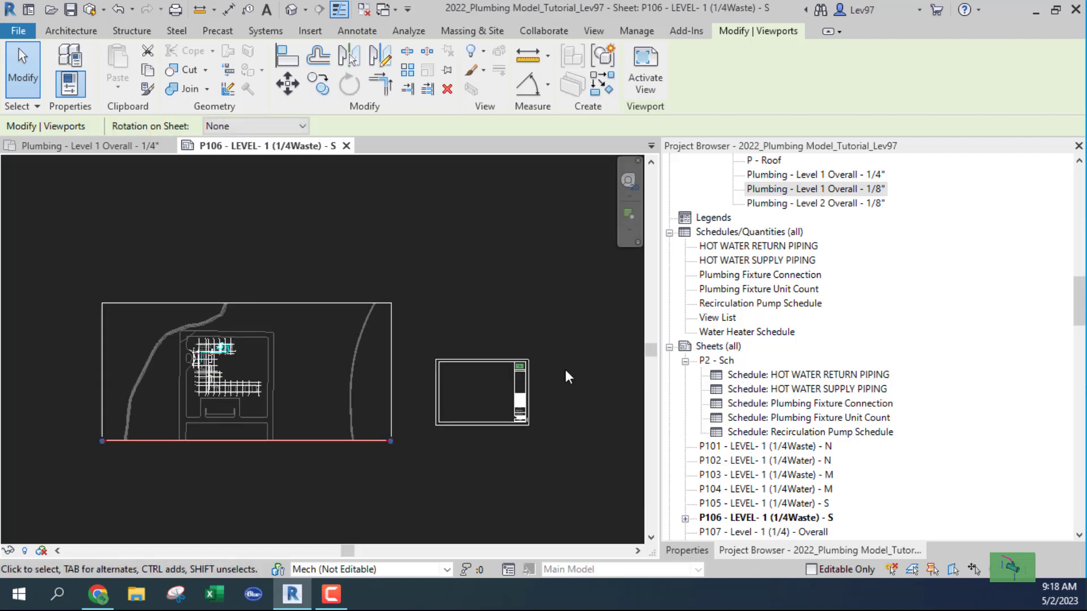
Expand sheet P106 in the Project Browser to list its placed floor plan.
{"action": "scroll", "coordinate": [761, 460], "scroll_direction": "down", "scroll_amount": 2}
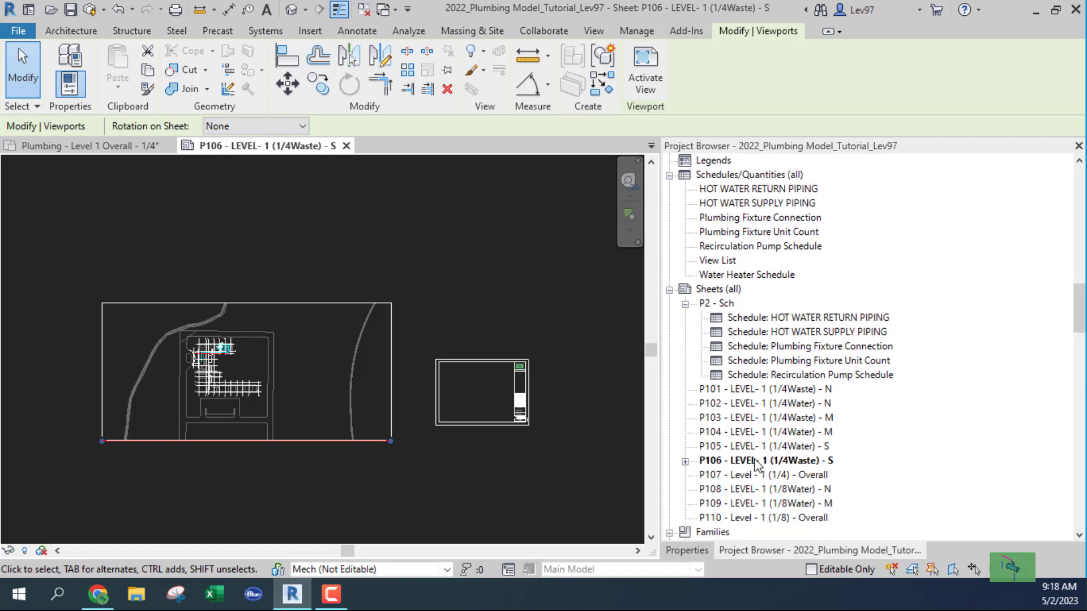
{"action": "scroll", "coordinate": [756, 461], "scroll_direction": "down", "scroll_amount": 2}
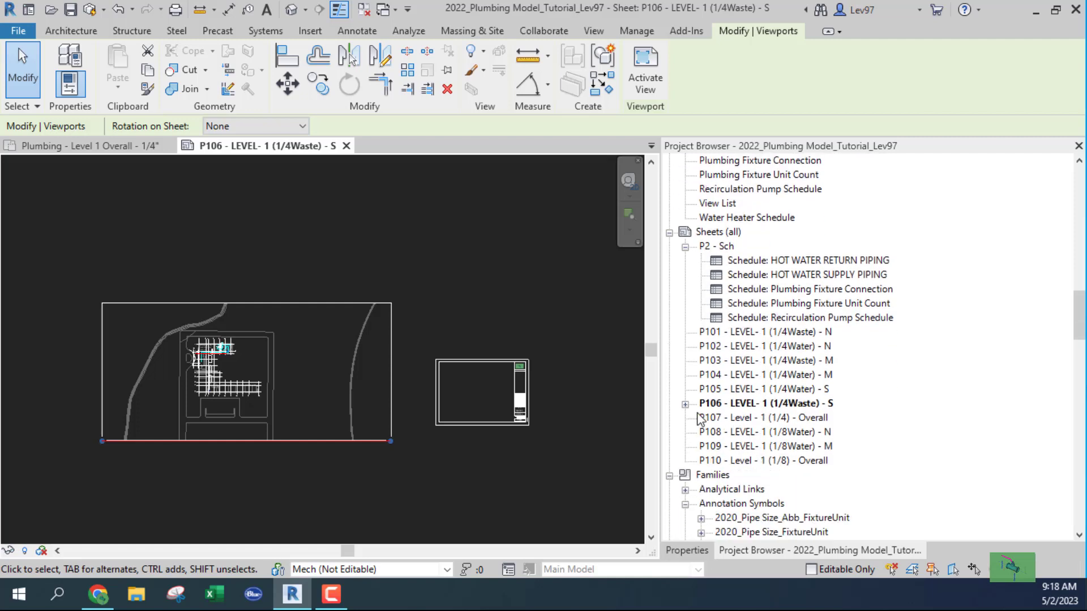
{"action": "left_click", "coordinate": [686, 405]}
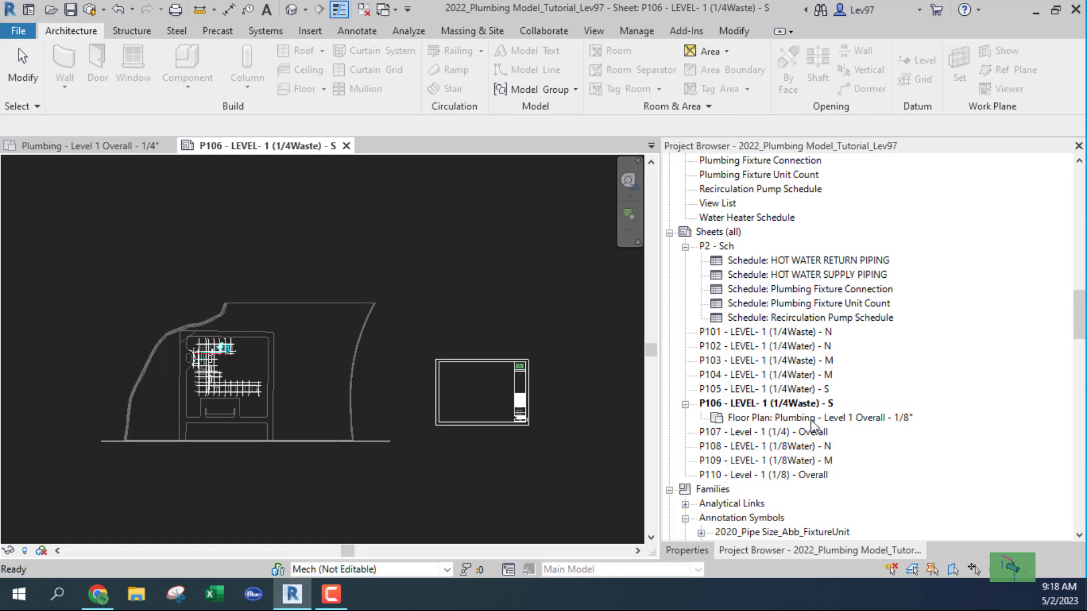
Remove the 1/8" floor plan from sheet P106 with Remove From Sheet.
{"action": "right_click", "coordinate": [778, 420]}
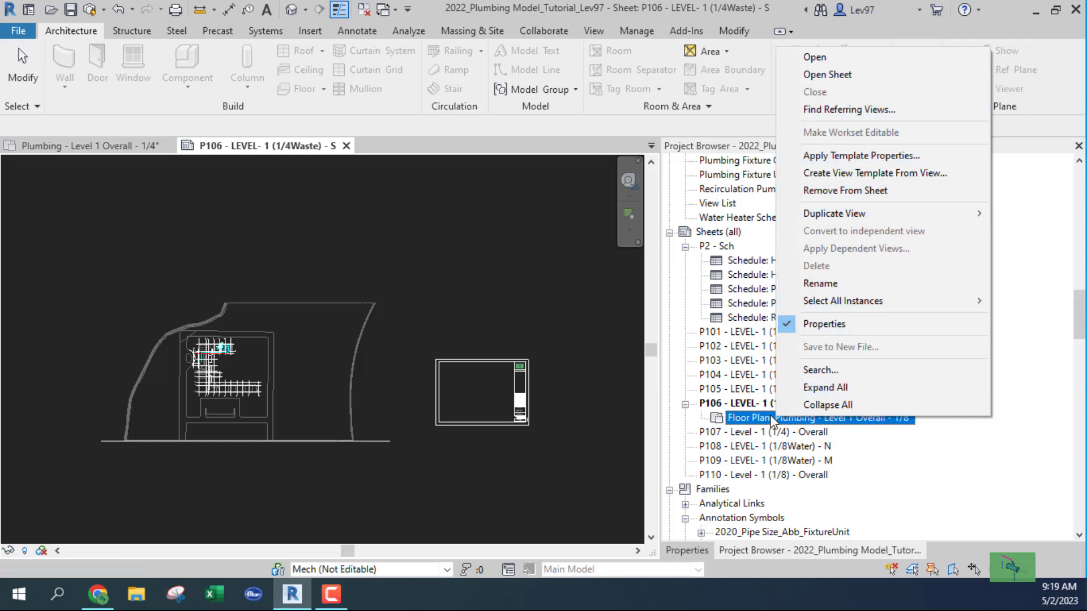
{"action": "left_click", "coordinate": [846, 193]}
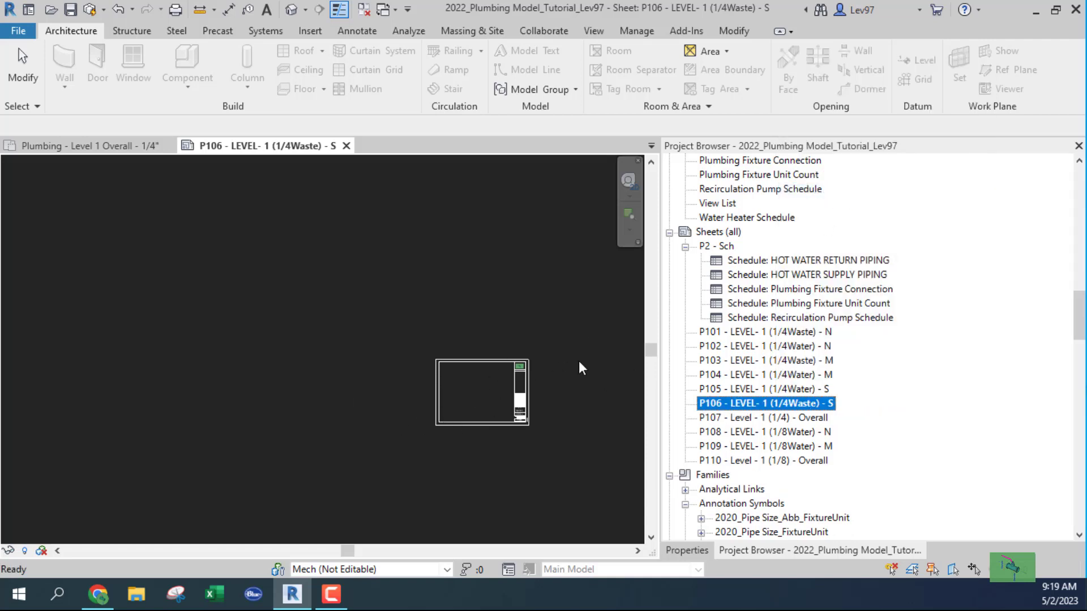
Place the Plumbing - Level 1 Overall - 1/4" plan onto sheet P106.
{"action": "left_click", "coordinate": [772, 419]}
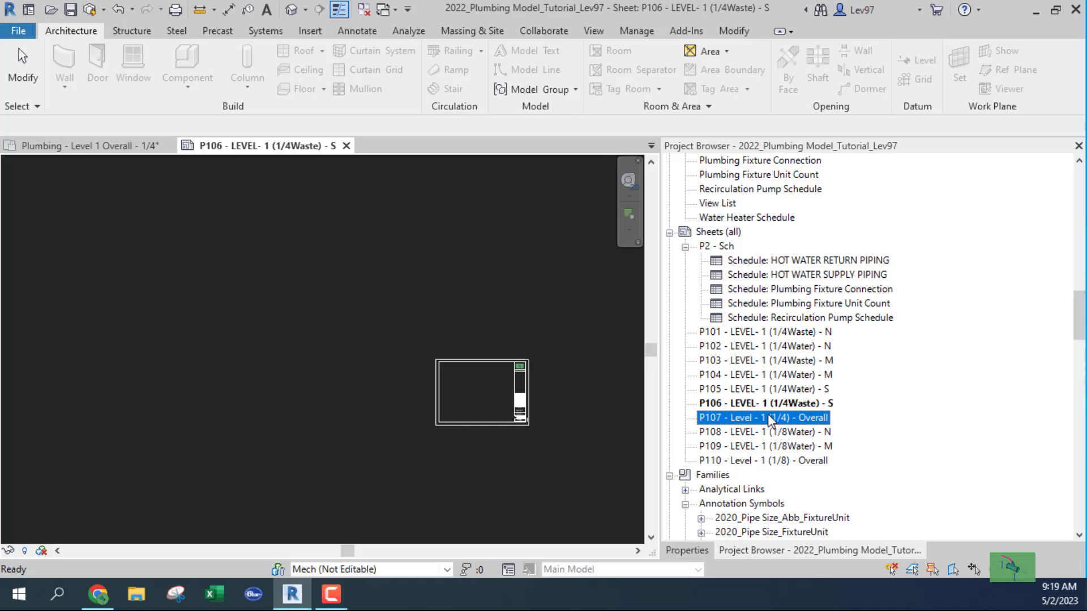
{"action": "scroll", "coordinate": [776, 322], "scroll_direction": "up", "scroll_amount": 5}
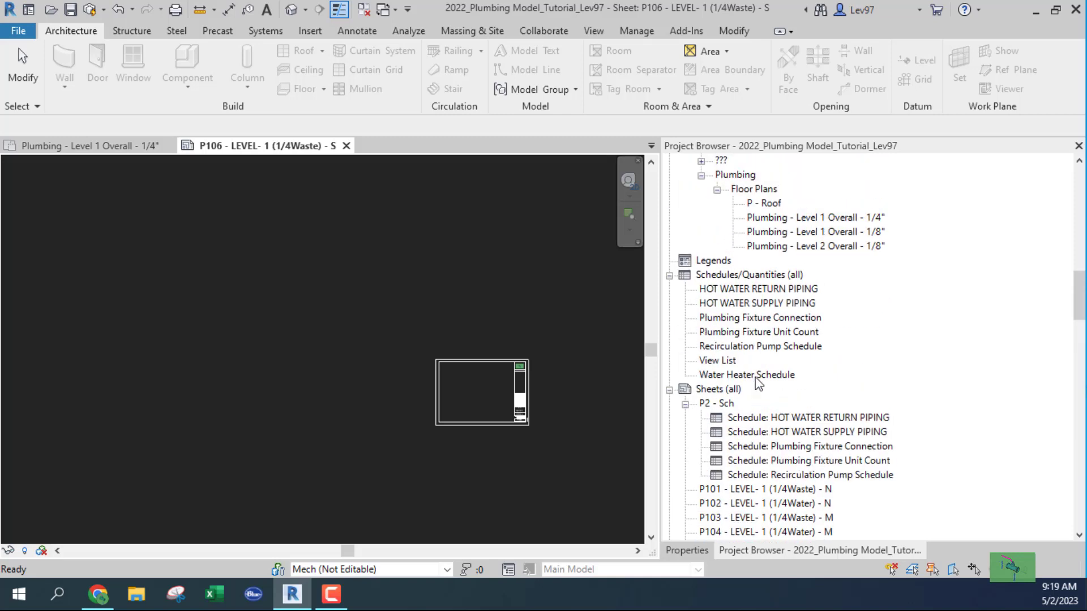
{"action": "scroll", "coordinate": [757, 380], "scroll_direction": "up", "scroll_amount": 1}
{"action": "left_click", "coordinate": [800, 275]}
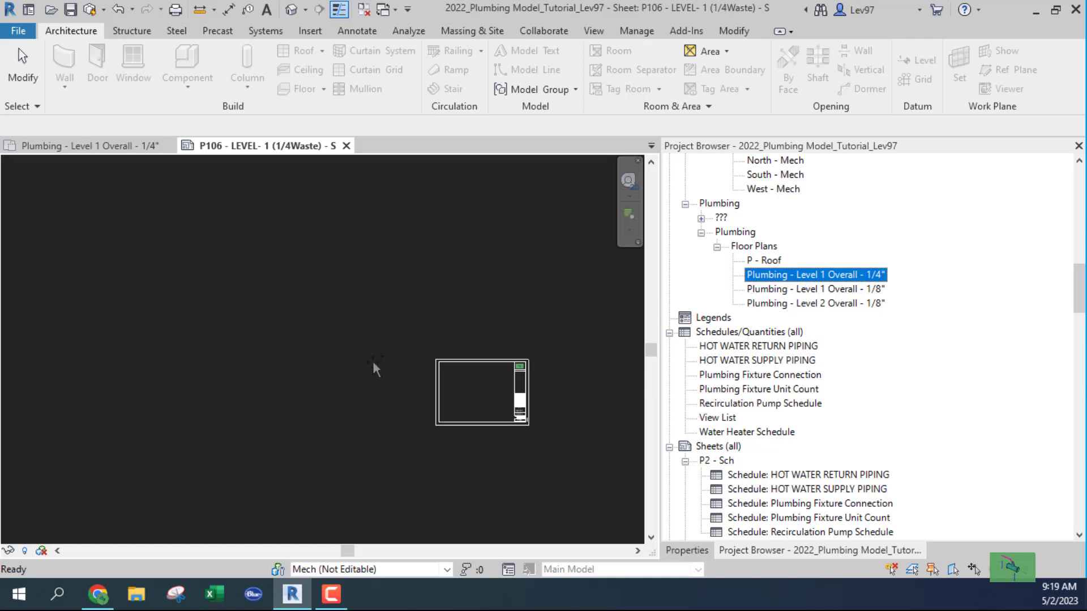
{"action": "left_click_drag", "start_coordinate": [373, 363], "coordinate": [359, 357]}
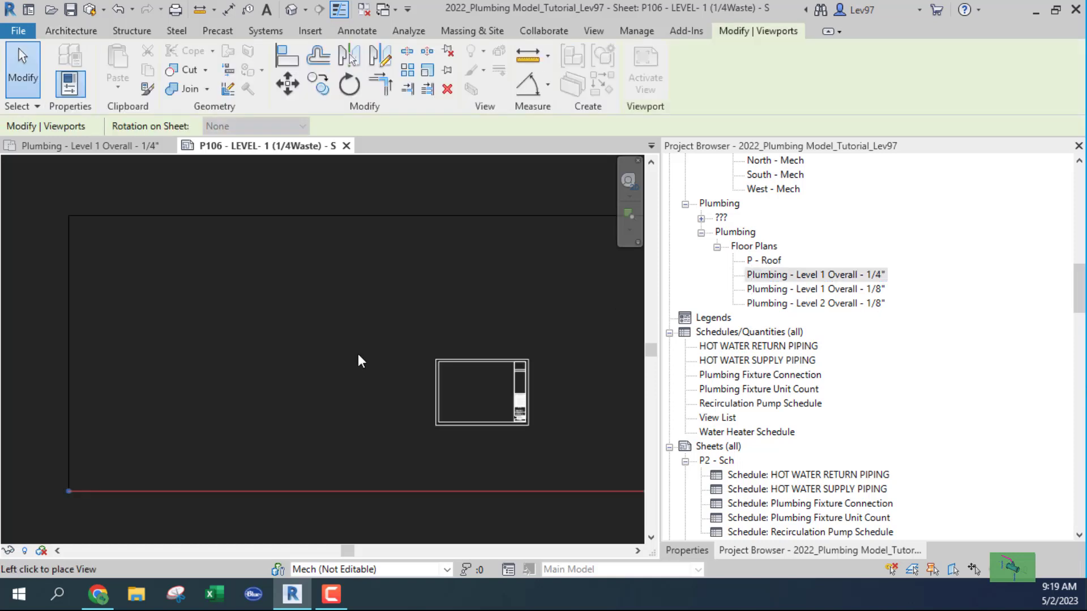
{"action": "left_click", "coordinate": [248, 370]}
Shift the 1/4" plan viewport across the sheet and bring it fully into view.
{"action": "left_click_drag", "start_coordinate": [261, 368], "coordinate": [365, 380]}
{"action": "scroll", "coordinate": [364, 381], "scroll_direction": "up", "scroll_amount": 5}
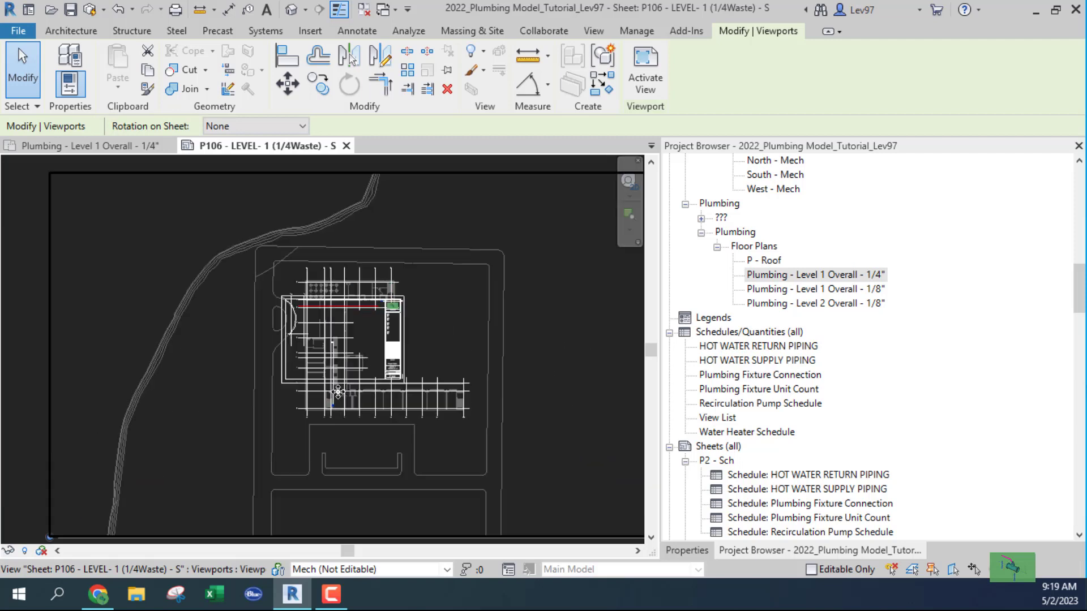
{"action": "scroll", "coordinate": [338, 392], "scroll_direction": "up", "scroll_amount": 2}
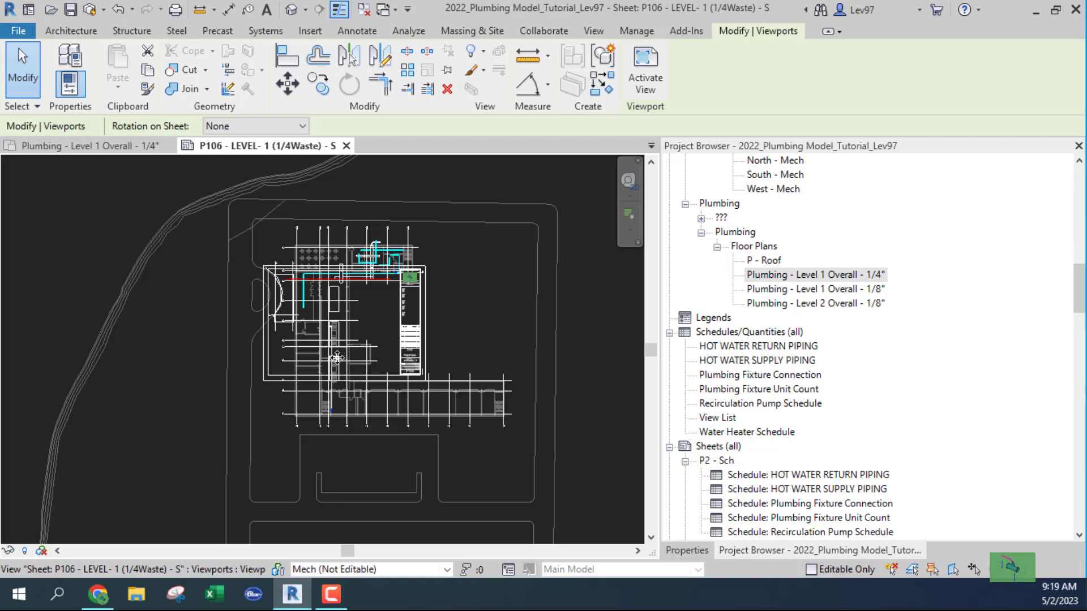
{"action": "scroll", "coordinate": [337, 357], "scroll_direction": "down", "scroll_amount": 4}
{"action": "left_click_drag", "start_coordinate": [417, 355], "coordinate": [178, 345]}
{"action": "middle_click_drag", "start_coordinate": [383, 387], "coordinate": [599, 389]}
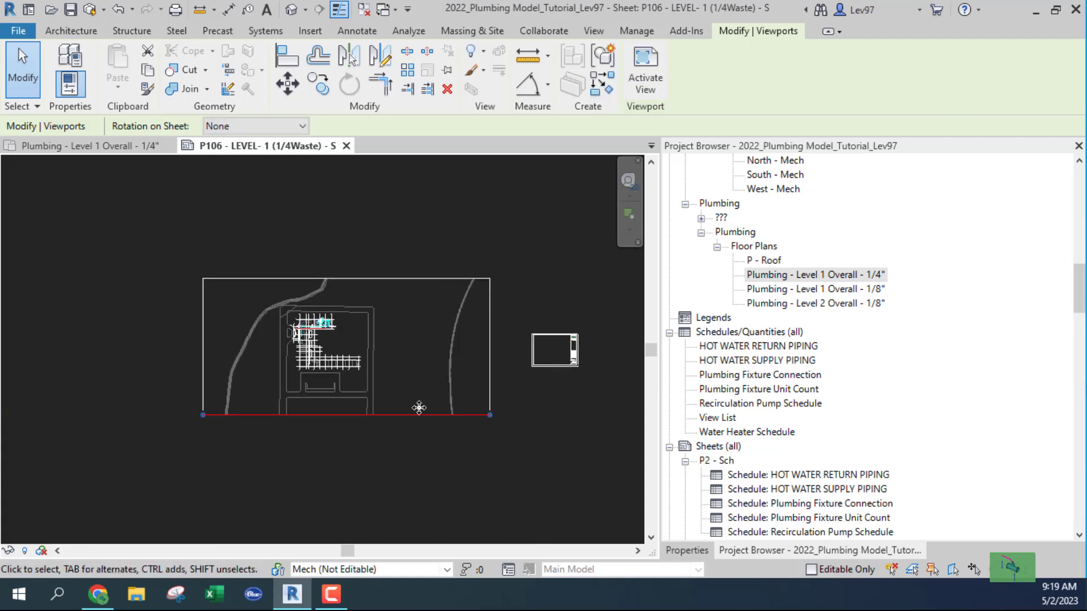
{"action": "scroll", "coordinate": [309, 372], "scroll_direction": "up", "scroll_amount": 2}
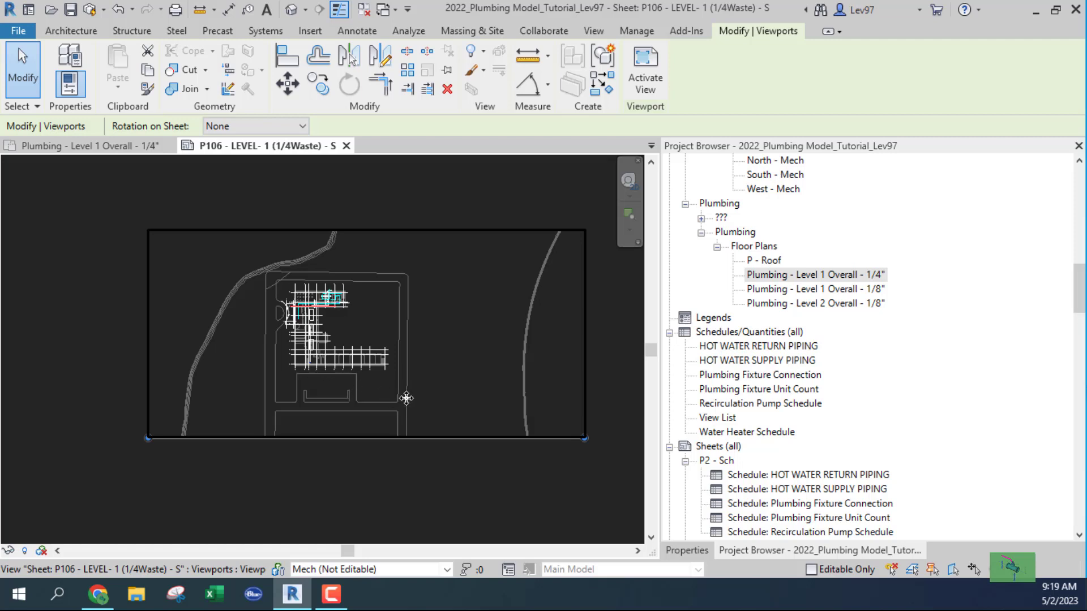
{"action": "scroll", "coordinate": [413, 398], "scroll_direction": "down", "scroll_amount": 1}
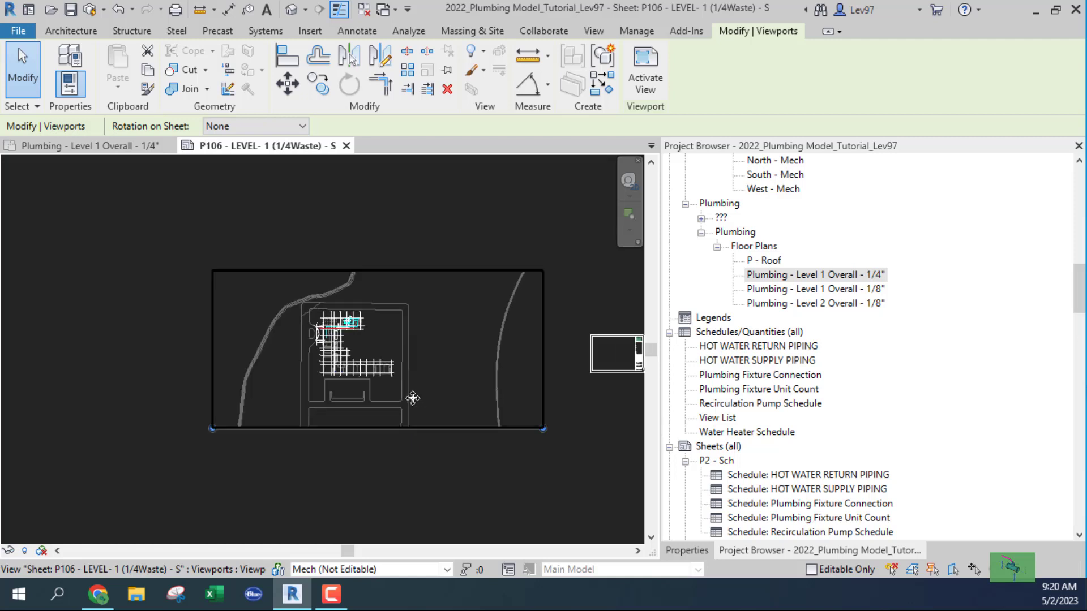
{"action": "scroll", "coordinate": [412, 398], "scroll_direction": "down", "scroll_amount": 1}
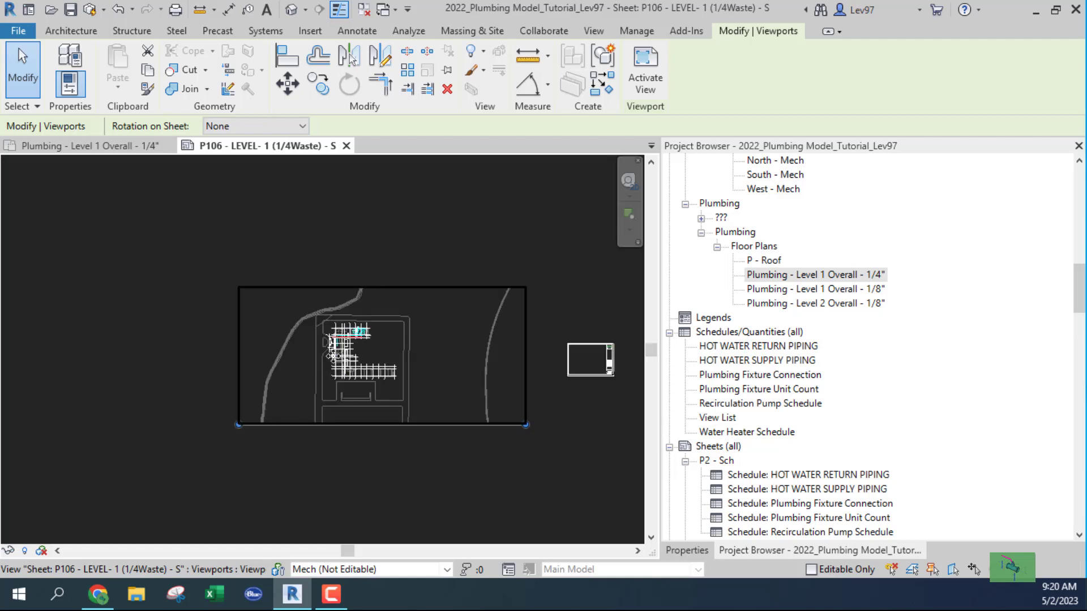
Nudge the viewport right and down so it lines up with the title block.
{"action": "left_click_drag", "start_coordinate": [344, 363], "coordinate": [556, 390]}
{"action": "scroll", "coordinate": [418, 399], "scroll_direction": "up", "scroll_amount": 5}
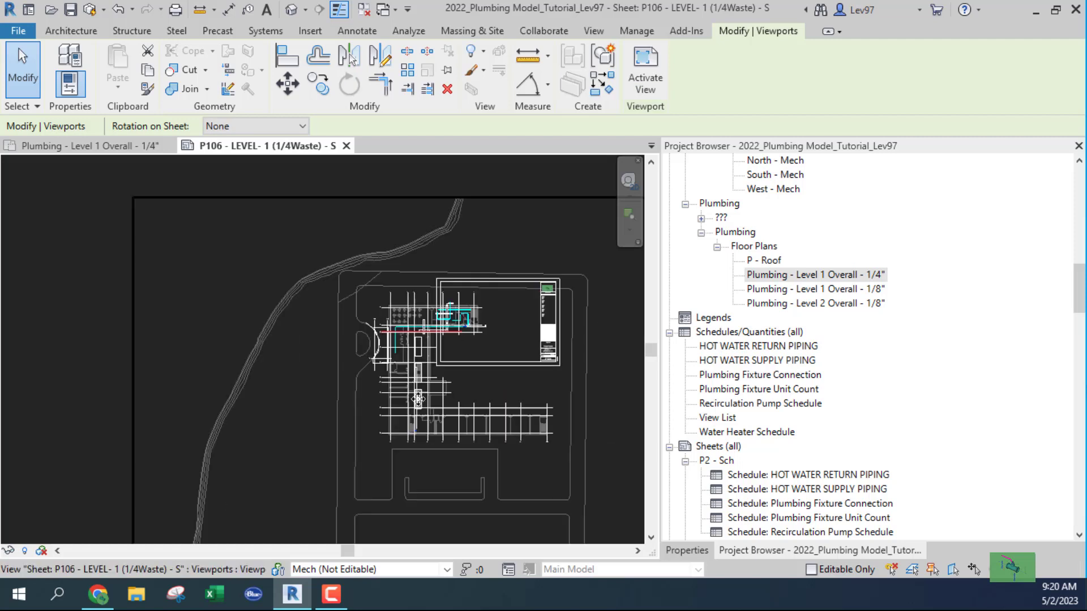
{"action": "left_click_drag", "start_coordinate": [447, 386], "coordinate": [522, 396]}
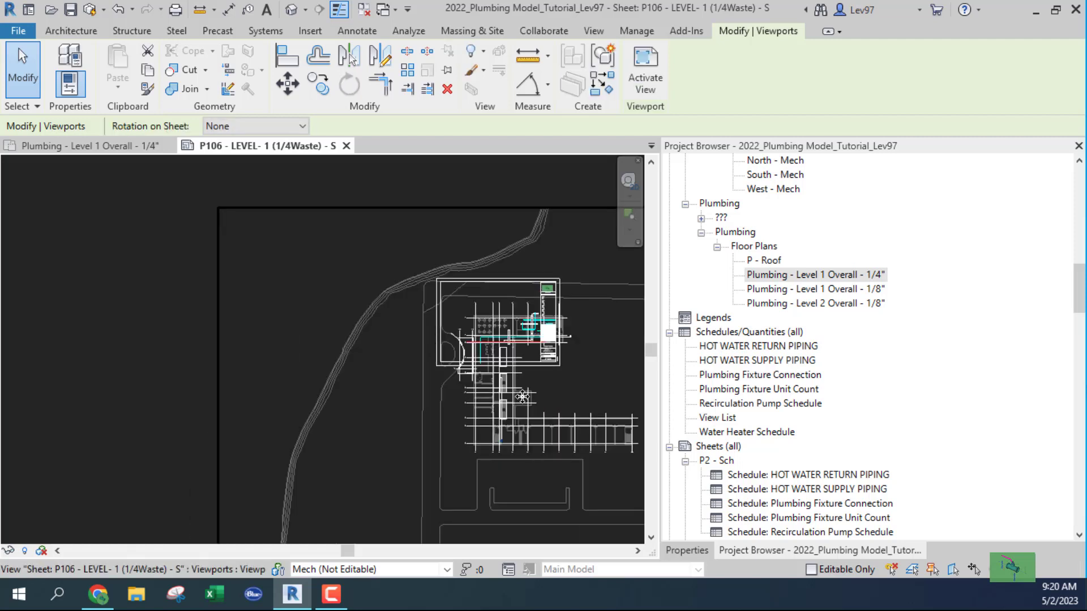
{"action": "middle_click_drag", "start_coordinate": [522, 397], "coordinate": [491, 392]}
{"action": "left_click_drag", "start_coordinate": [475, 381], "coordinate": [456, 374]}
{"action": "scroll", "coordinate": [469, 354], "scroll_direction": "up", "scroll_amount": 3}
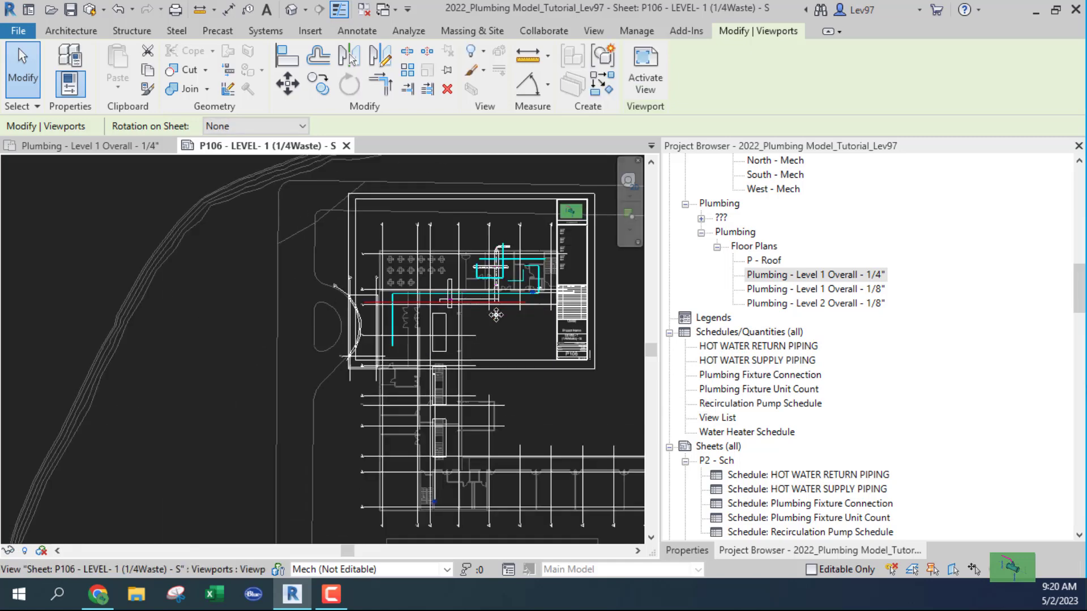
{"action": "scroll", "coordinate": [496, 326], "scroll_direction": "up", "scroll_amount": 3}
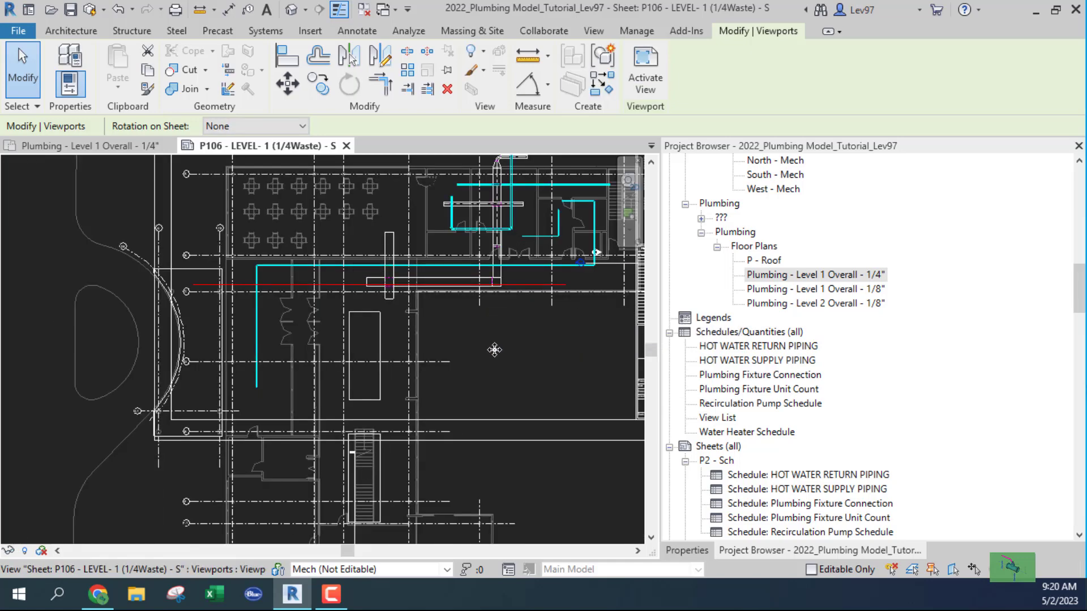
{"action": "scroll", "coordinate": [494, 349], "scroll_direction": "down", "scroll_amount": 3}
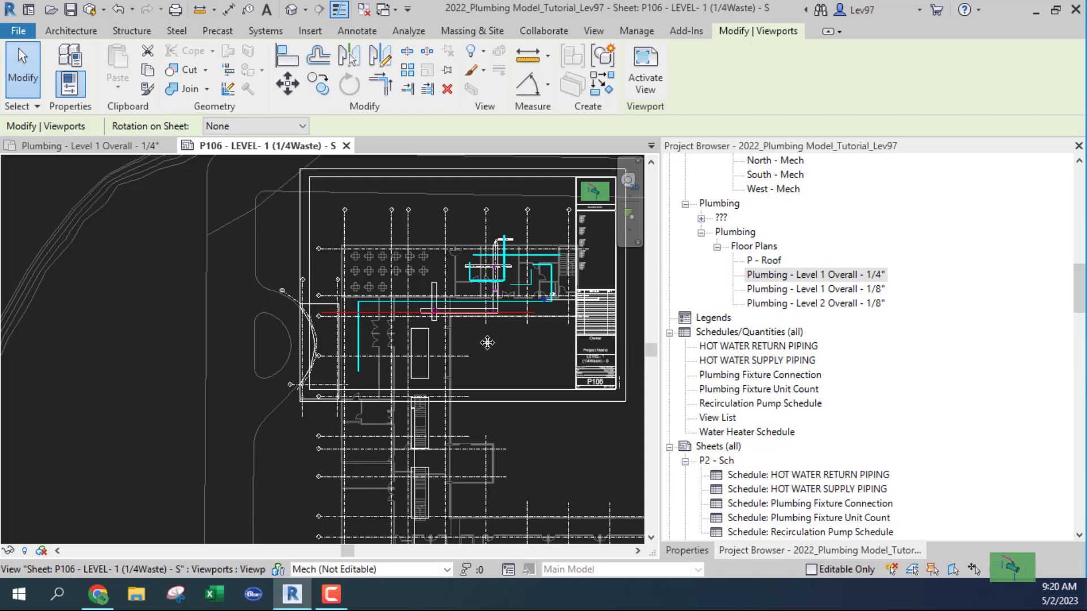
Expand P106 and remove its placed 1/4" floor plan with Remove From Sheet.
{"action": "scroll", "coordinate": [757, 422], "scroll_direction": "down", "scroll_amount": 2}
{"action": "scroll", "coordinate": [757, 421], "scroll_direction": "down", "scroll_amount": 4}
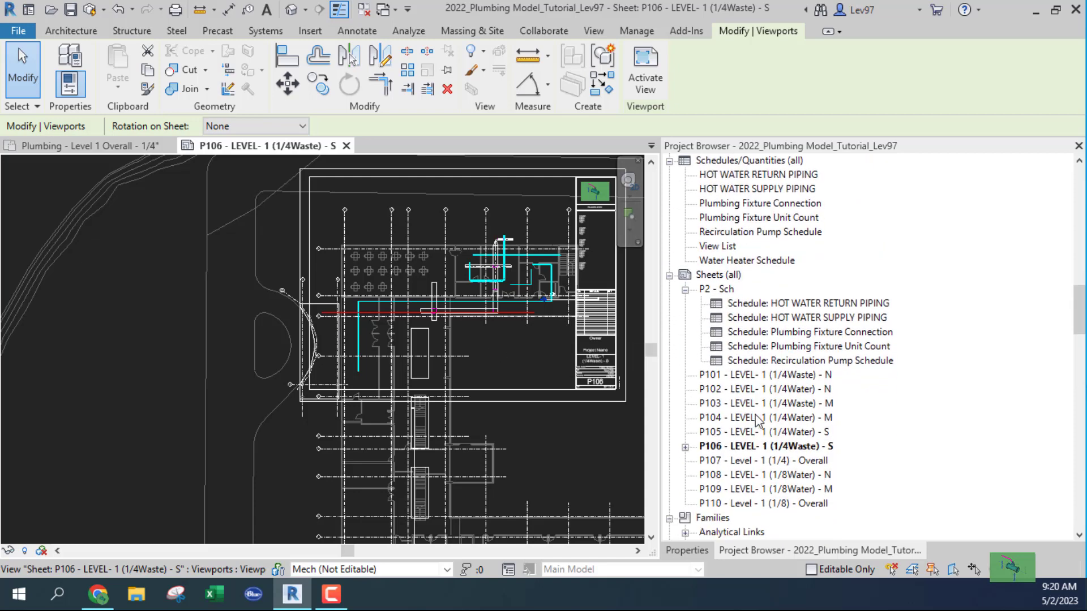
{"action": "left_click", "coordinate": [686, 419]}
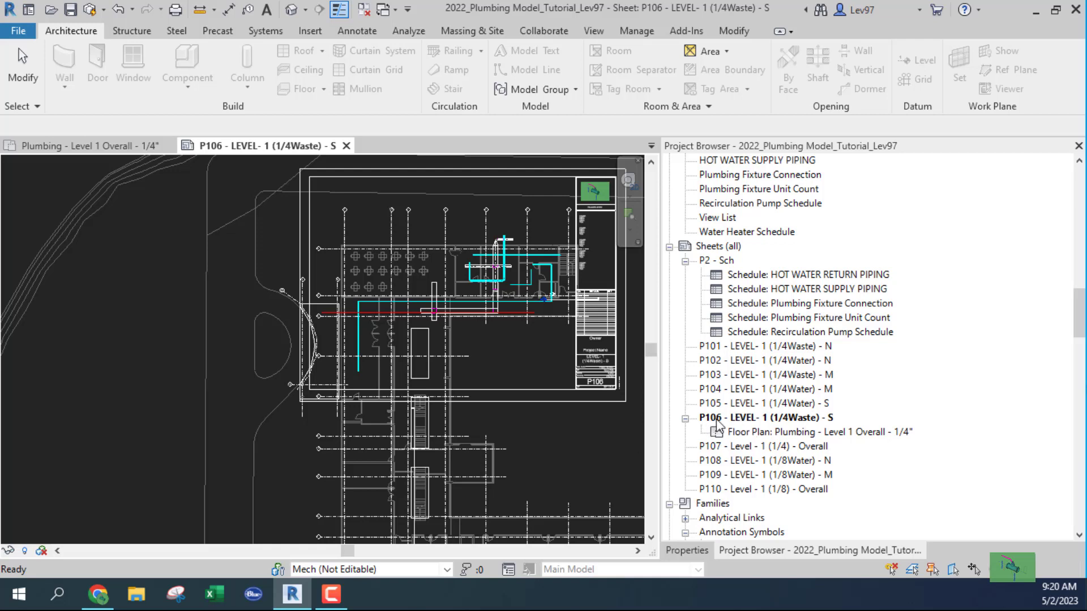
{"action": "left_click", "coordinate": [757, 433]}
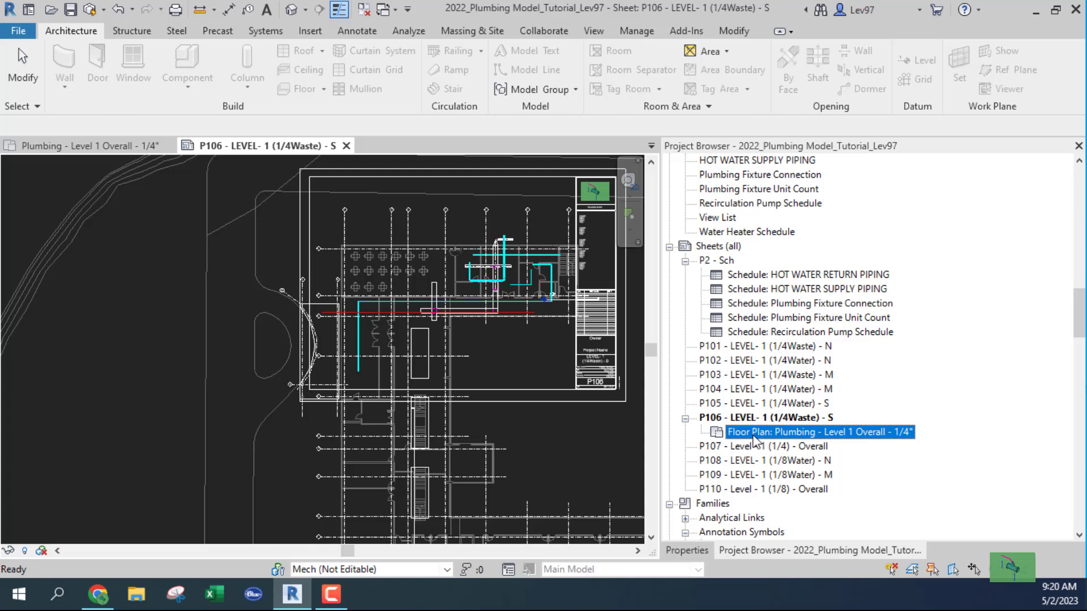
{"action": "right_click", "coordinate": [753, 436]}
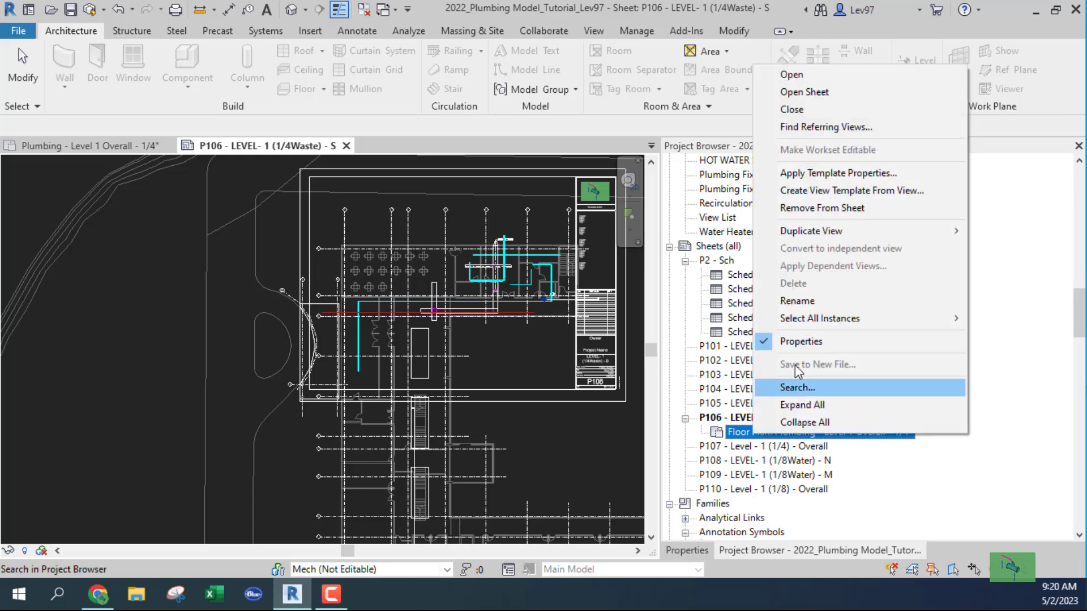
{"action": "left_click", "coordinate": [822, 207]}
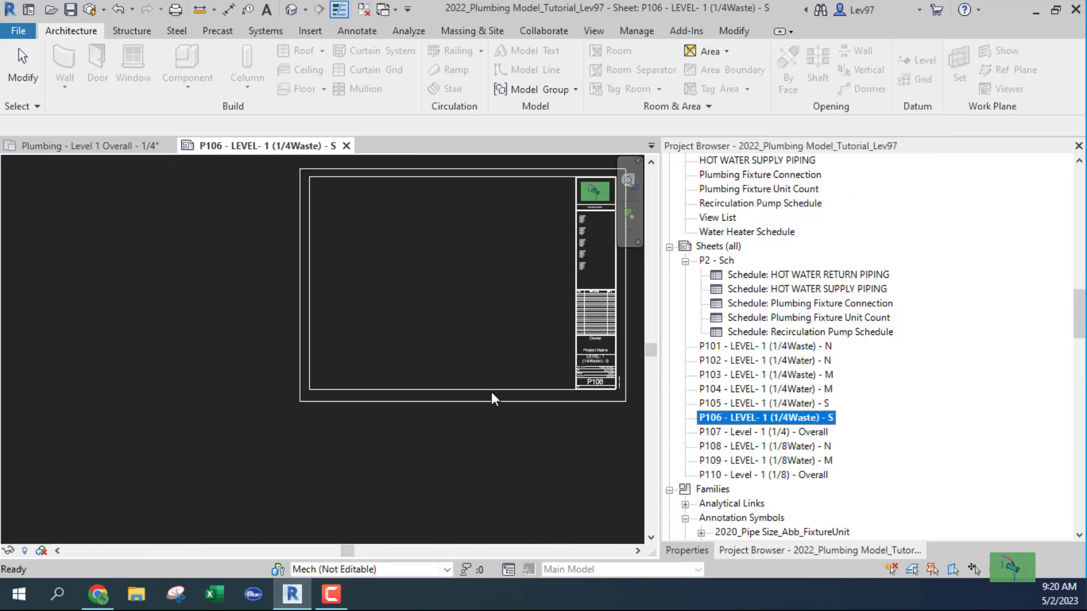
{"action": "left_click", "coordinate": [258, 330]}
{"action": "scroll", "coordinate": [425, 291], "scroll_direction": "down", "scroll_amount": 3}
{"action": "middle_click_drag", "start_coordinate": [424, 291], "coordinate": [406, 360]}
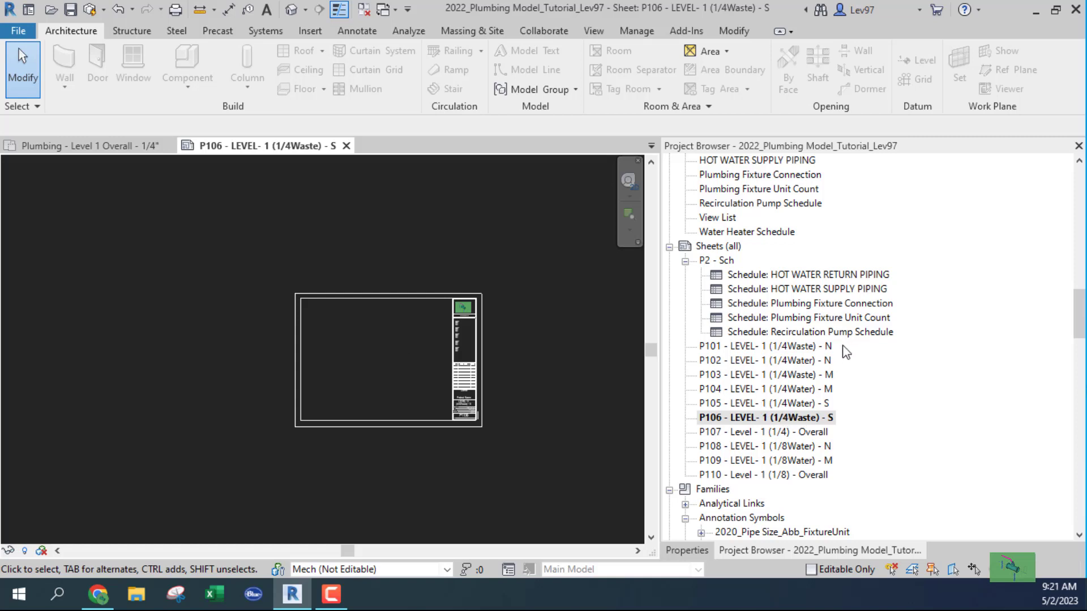
{"action": "scroll", "coordinate": [809, 373], "scroll_direction": "up", "scroll_amount": 3}
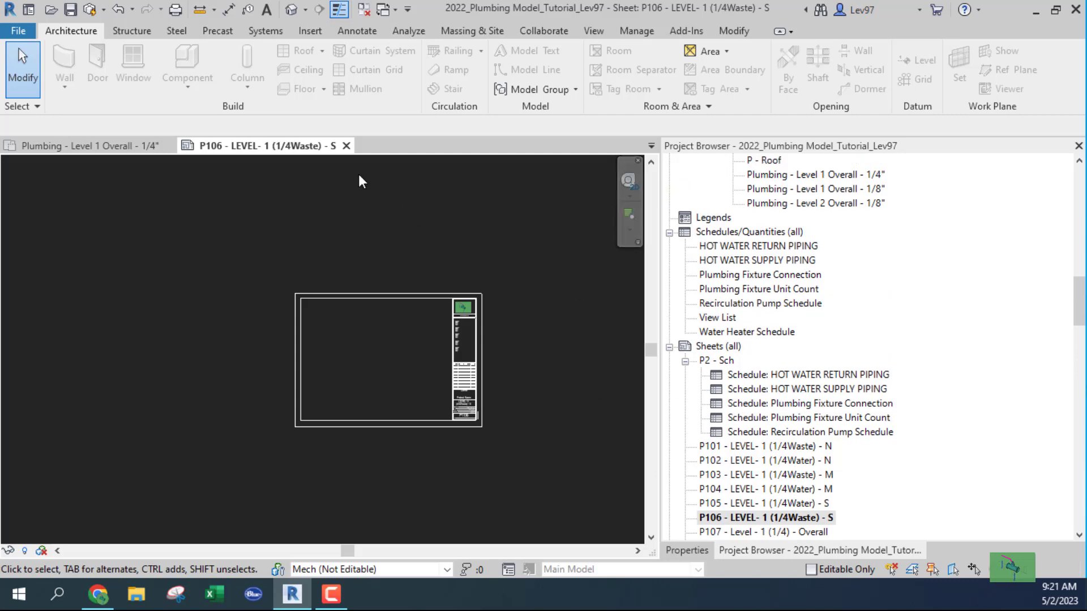
{"action": "left_click", "coordinate": [346, 146]}
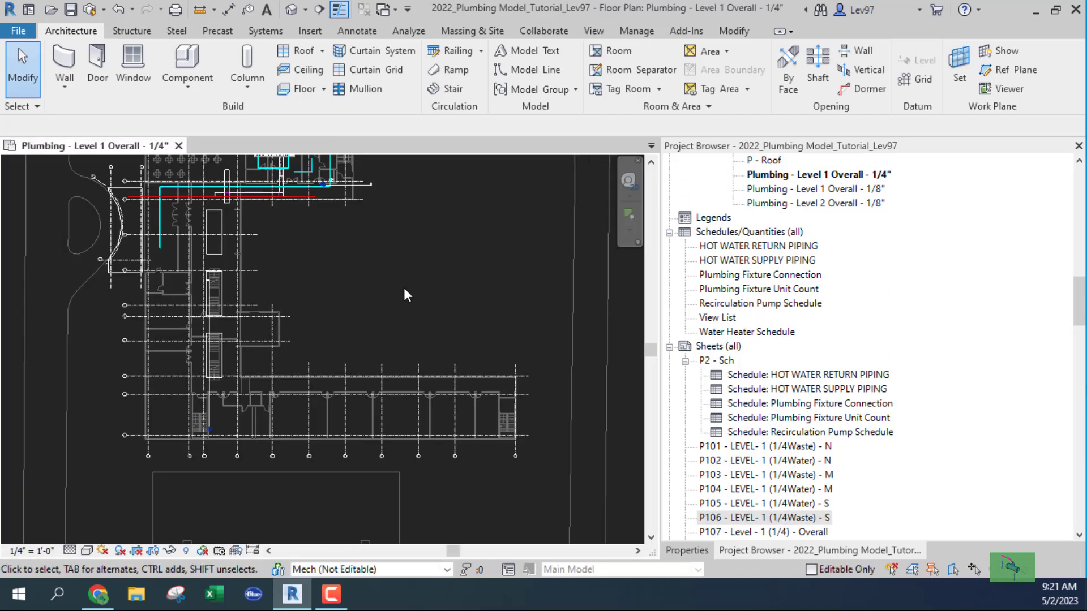
{"action": "scroll", "coordinate": [400, 291], "scroll_direction": "down", "scroll_amount": 1}
{"action": "middle_click_drag", "start_coordinate": [400, 296], "coordinate": [381, 388]}
{"action": "scroll", "coordinate": [889, 299], "scroll_direction": "up", "scroll_amount": 3}
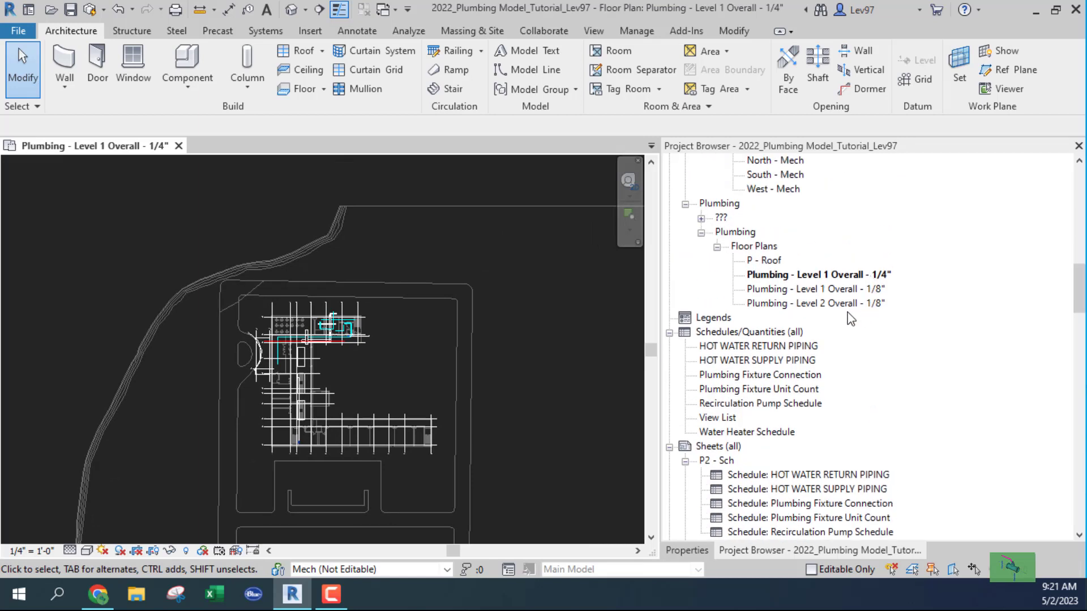
{"action": "left_click", "coordinate": [784, 275]}
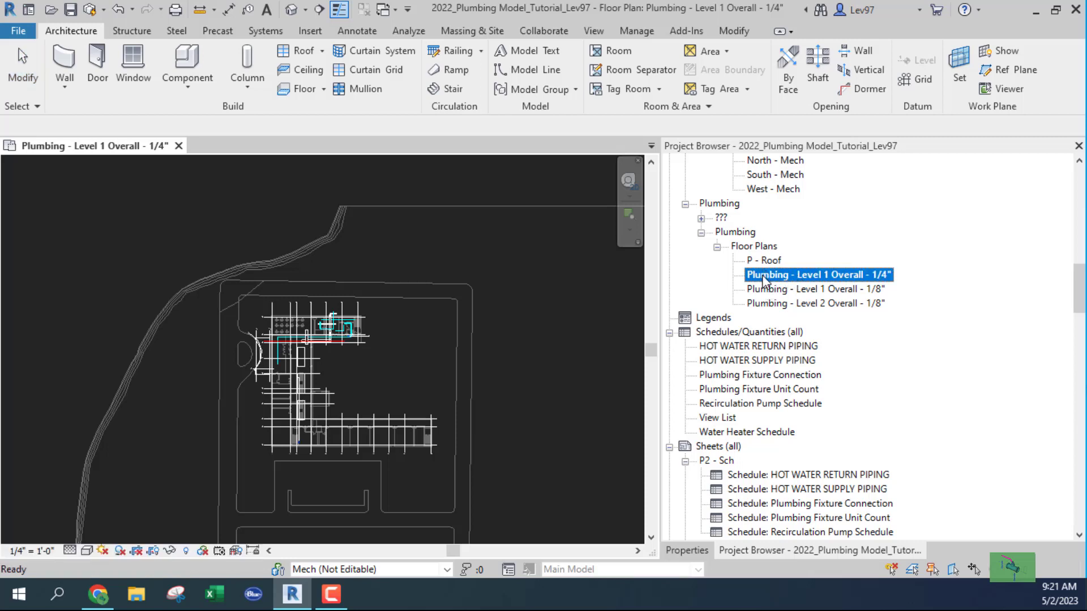
{"action": "right_click", "coordinate": [766, 281]}
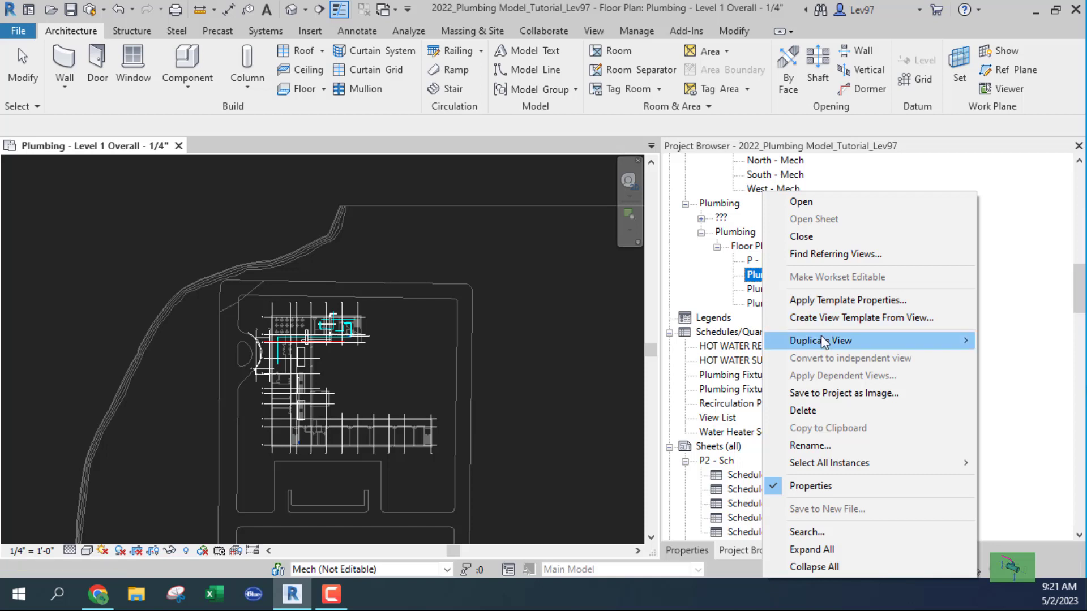
{"action": "mouse_move", "coordinate": [824, 342]}
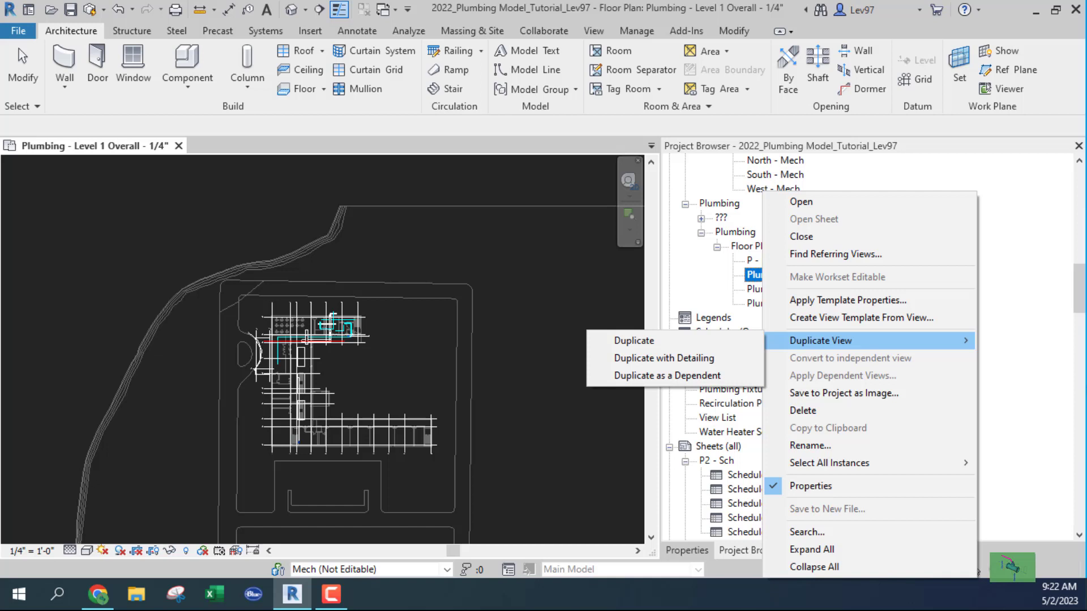
{"action": "key", "text": "F9"}
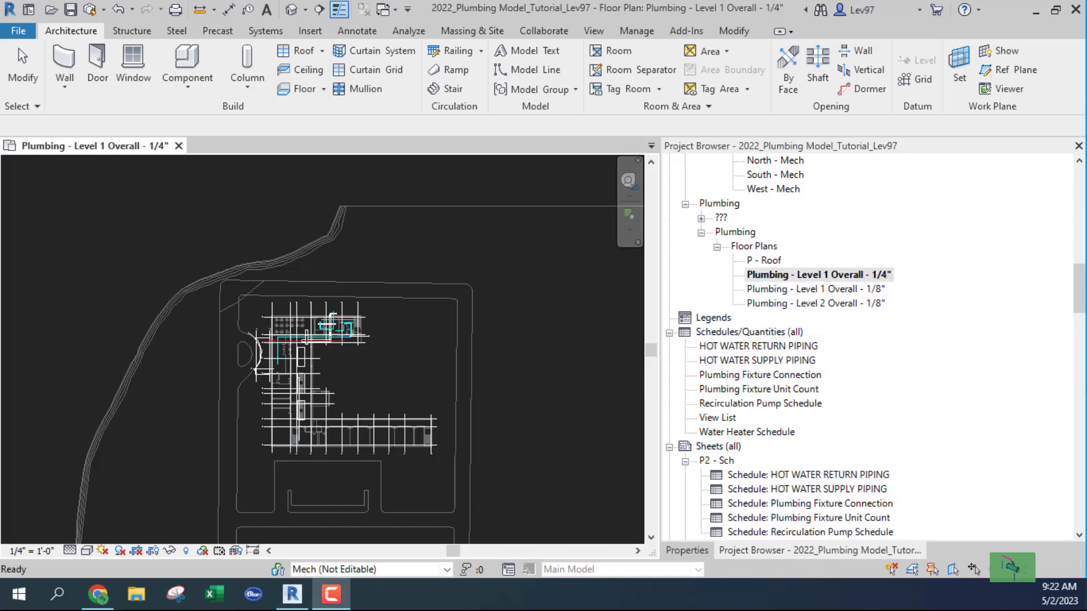
{"action": "left_click", "coordinate": [409, 387]}
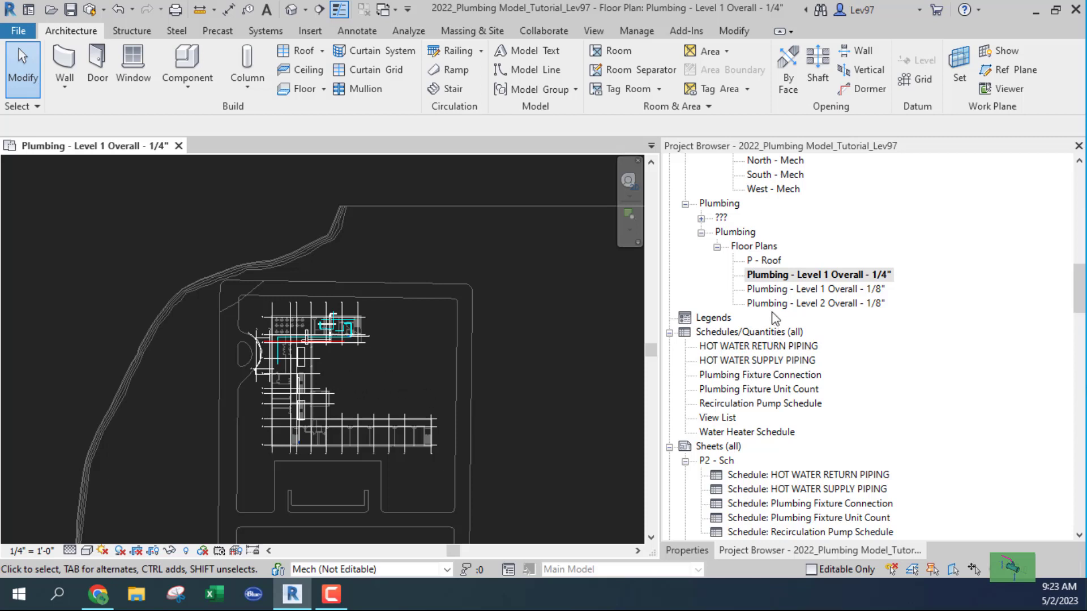
{"action": "right_click", "coordinate": [763, 279]}
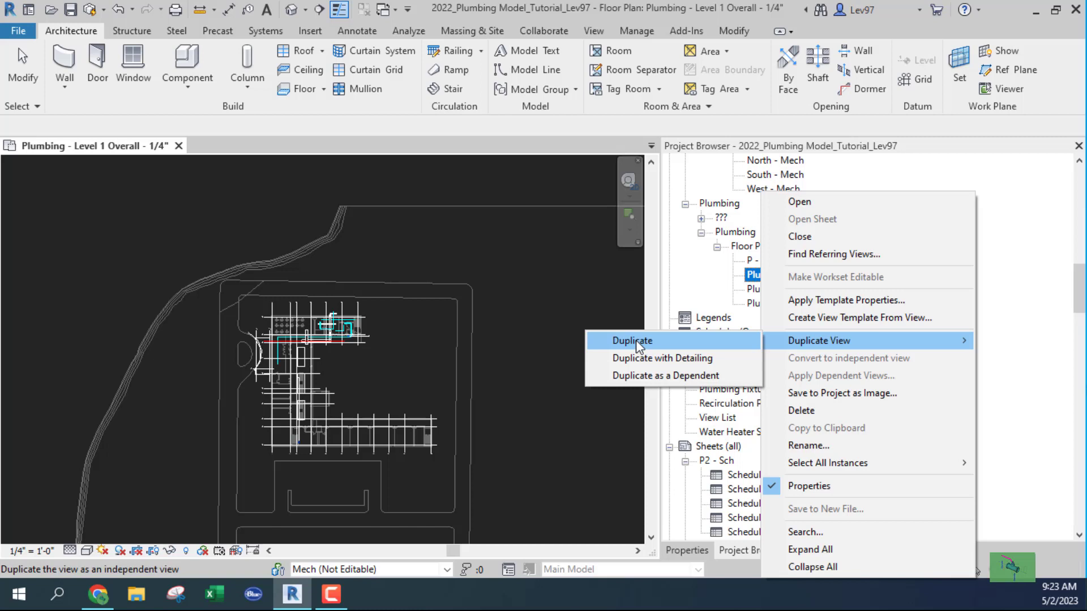
{"action": "left_click", "coordinate": [550, 379]}
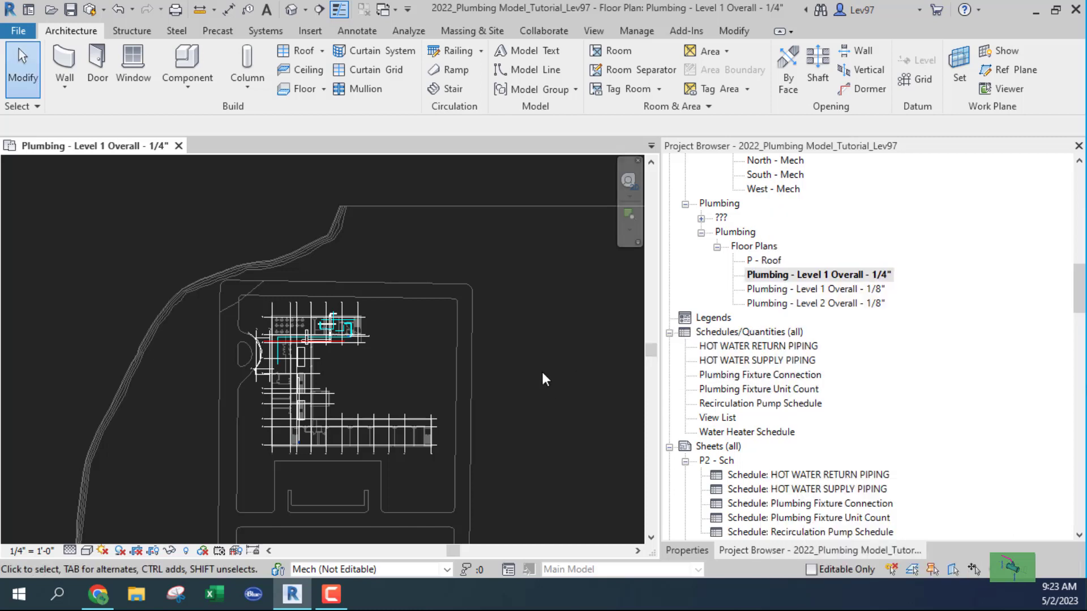
{"action": "middle_click_drag", "start_coordinate": [580, 389], "coordinate": [581, 390]}
{"action": "scroll", "coordinate": [491, 373], "scroll_direction": "up", "scroll_amount": 2}
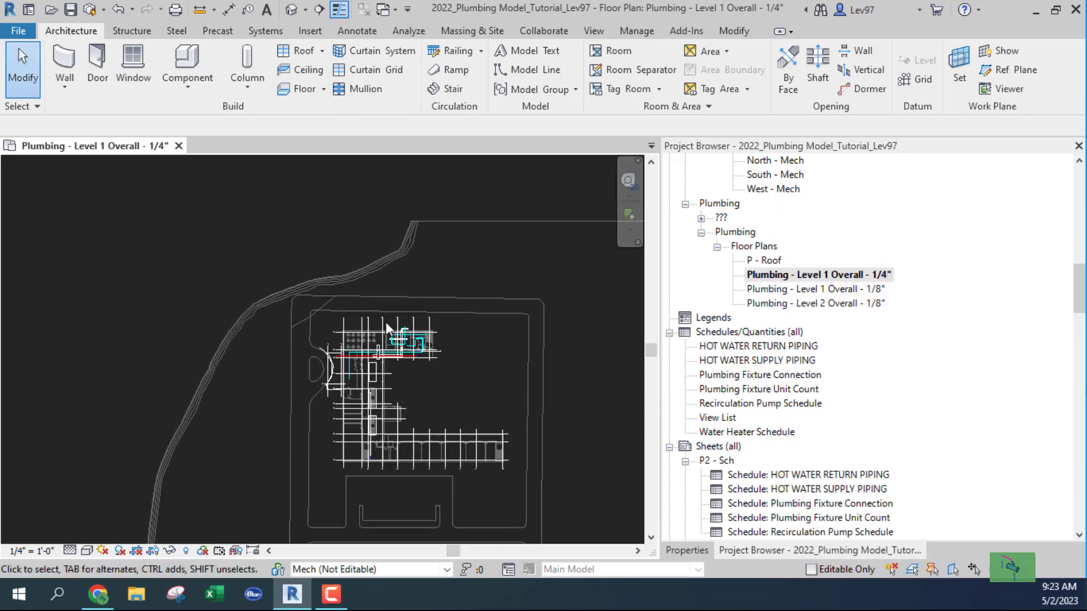
{"action": "scroll", "coordinate": [386, 322], "scroll_direction": "up", "scroll_amount": 2}
{"action": "scroll", "coordinate": [385, 329], "scroll_direction": "up", "scroll_amount": 3}
{"action": "scroll", "coordinate": [422, 390], "scroll_direction": "up", "scroll_amount": 2}
{"action": "middle_click_drag", "start_coordinate": [375, 420], "coordinate": [174, 419]}
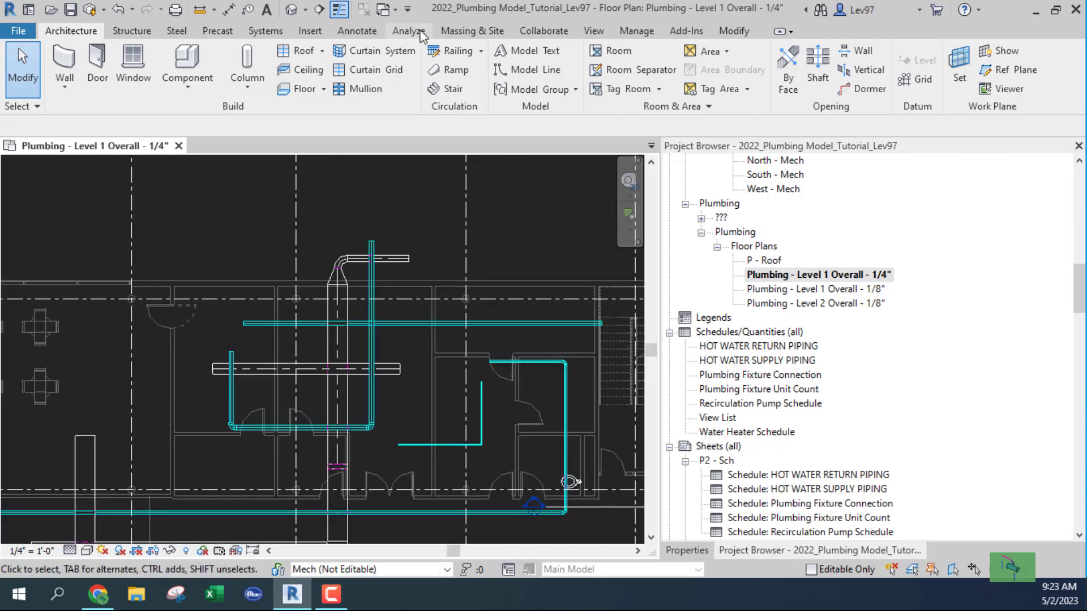
Add a text note reading "SSSSSSSSS" between the pipes of the 1/4" plumbing plan.
{"action": "left_click", "coordinate": [367, 35]}
{"action": "left_click", "coordinate": [260, 54]}
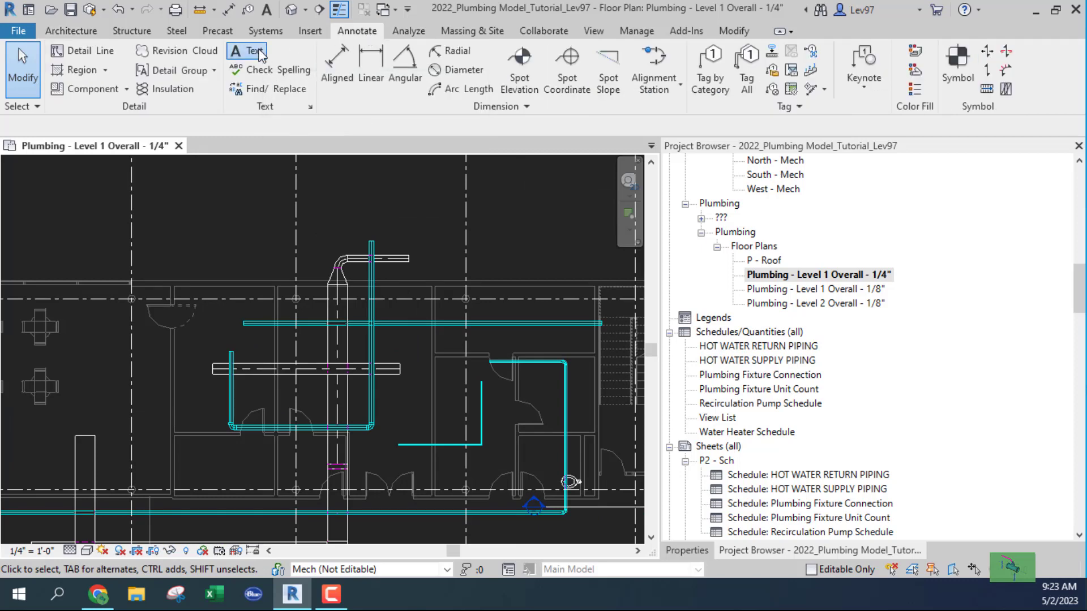
{"action": "left_click", "coordinate": [390, 394]}
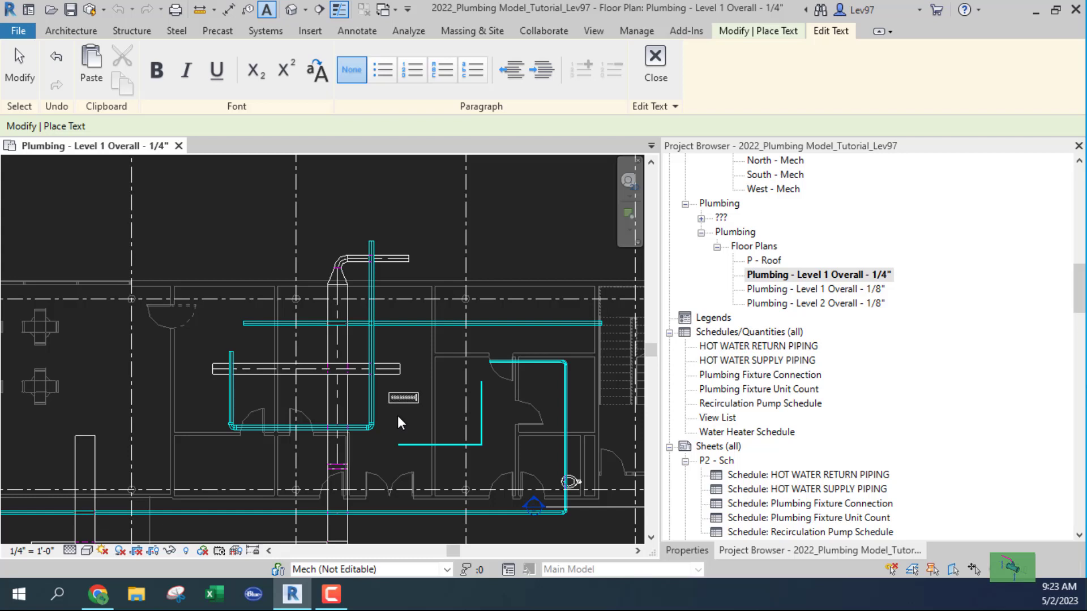
{"action": "key", "text": "Escape"}
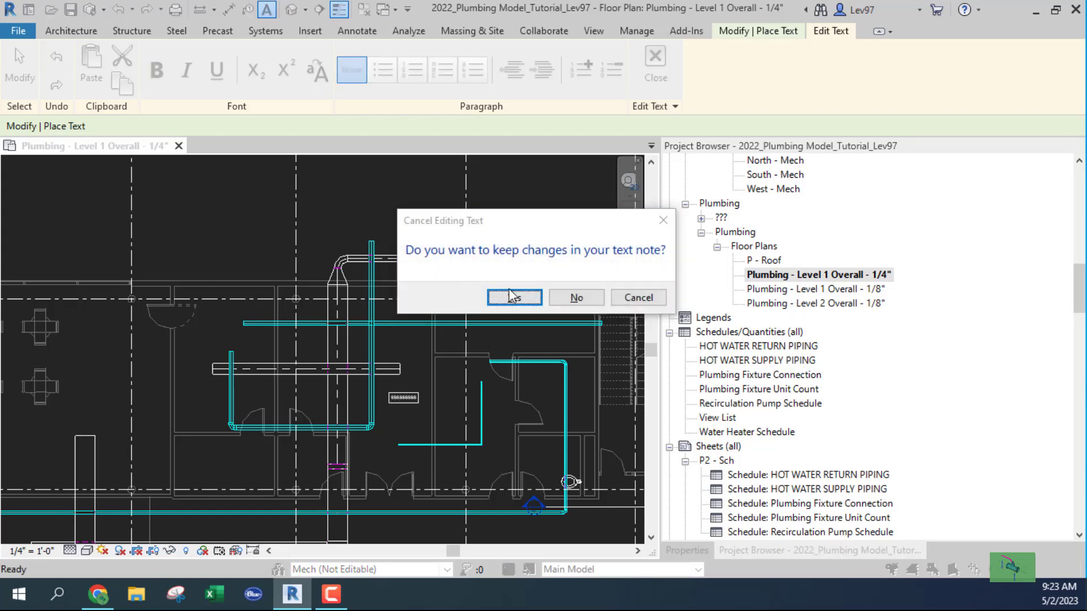
{"action": "left_click", "coordinate": [515, 298]}
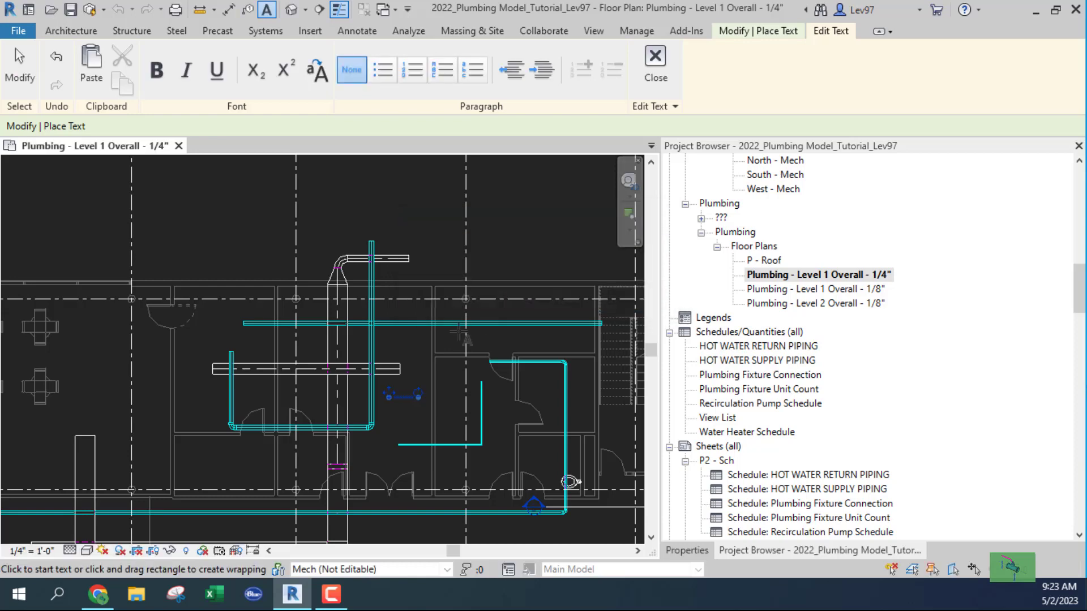
{"action": "key", "text": "Escape"}
{"action": "scroll", "coordinate": [400, 406], "scroll_direction": "up", "scroll_amount": 3}
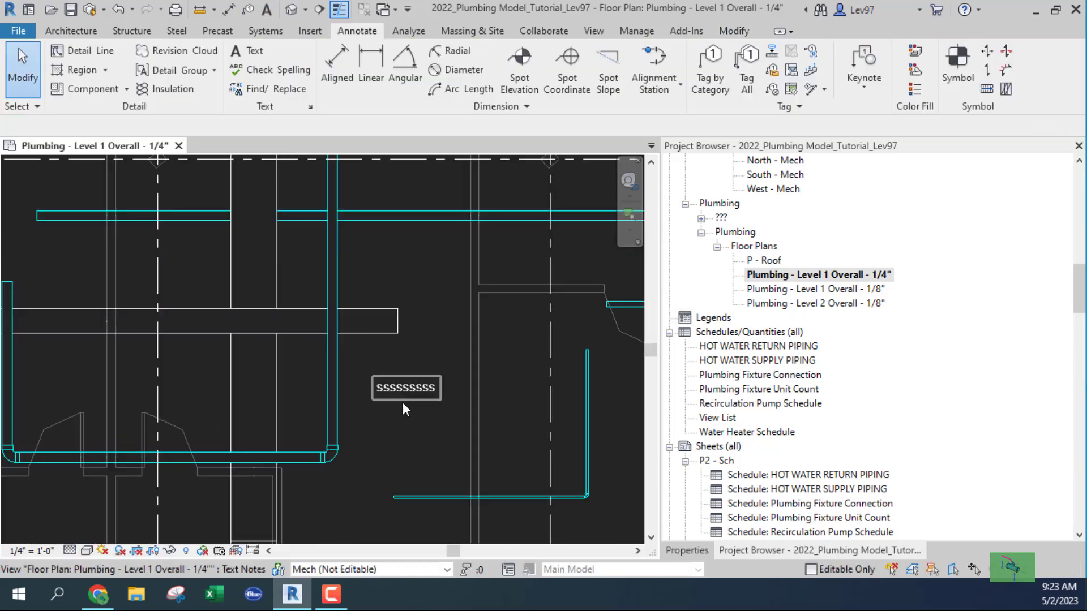
{"action": "scroll", "coordinate": [402, 403], "scroll_direction": "up", "scroll_amount": 2}
{"action": "scroll", "coordinate": [398, 404], "scroll_direction": "down", "scroll_amount": 2}
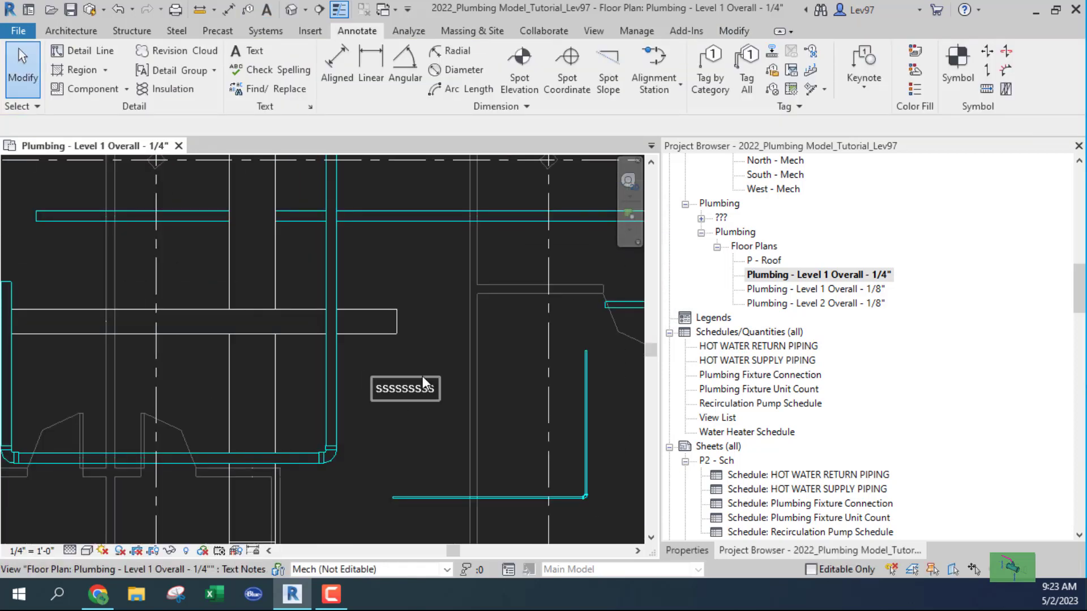
Duplicate the Plumbing - Level 1 Overall - 1/4" view without detailing to create Copy 1.
{"action": "right_click", "coordinate": [760, 279]}
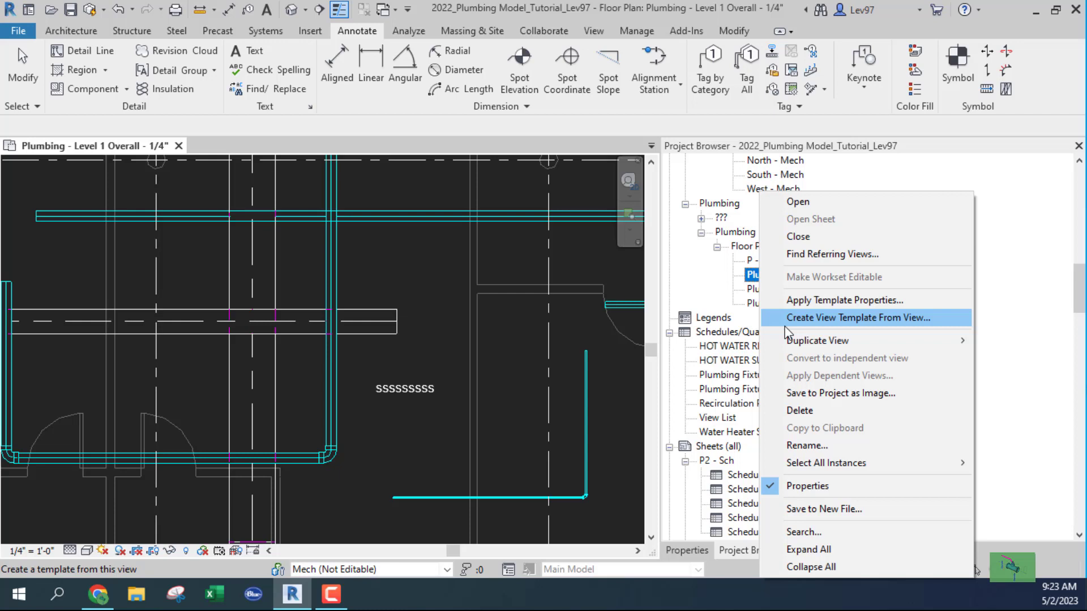
{"action": "mouse_move", "coordinate": [804, 340]}
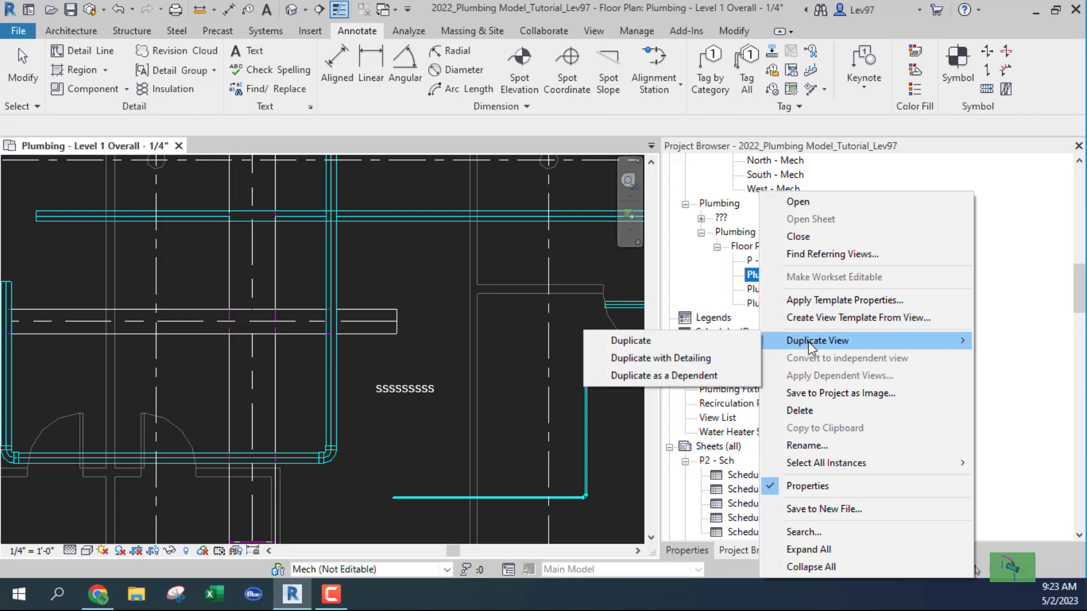
{"action": "left_click", "coordinate": [637, 341]}
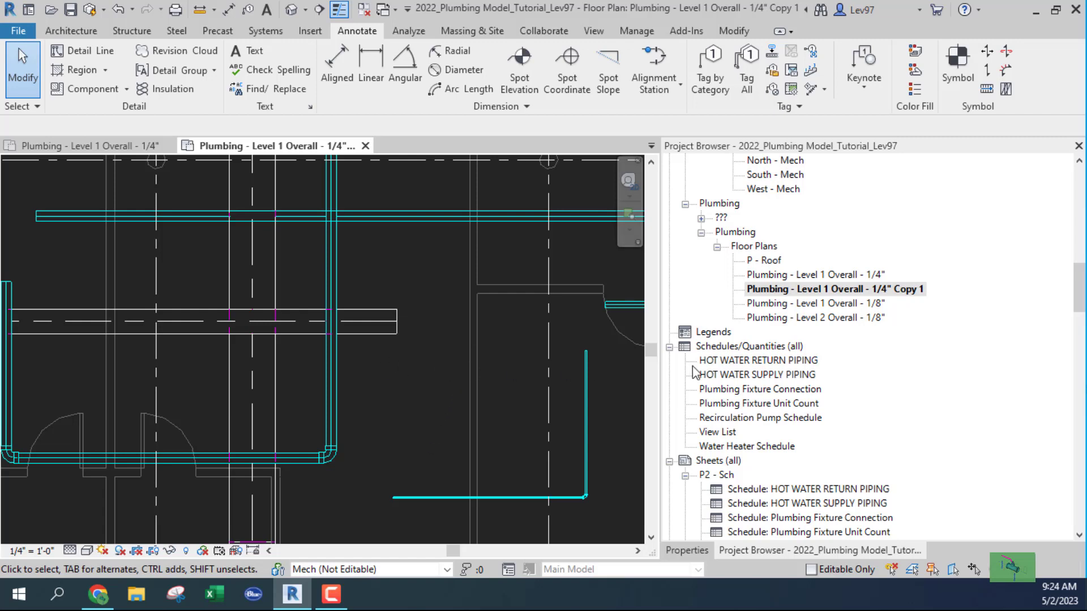
{"action": "double_click", "coordinate": [809, 275]}
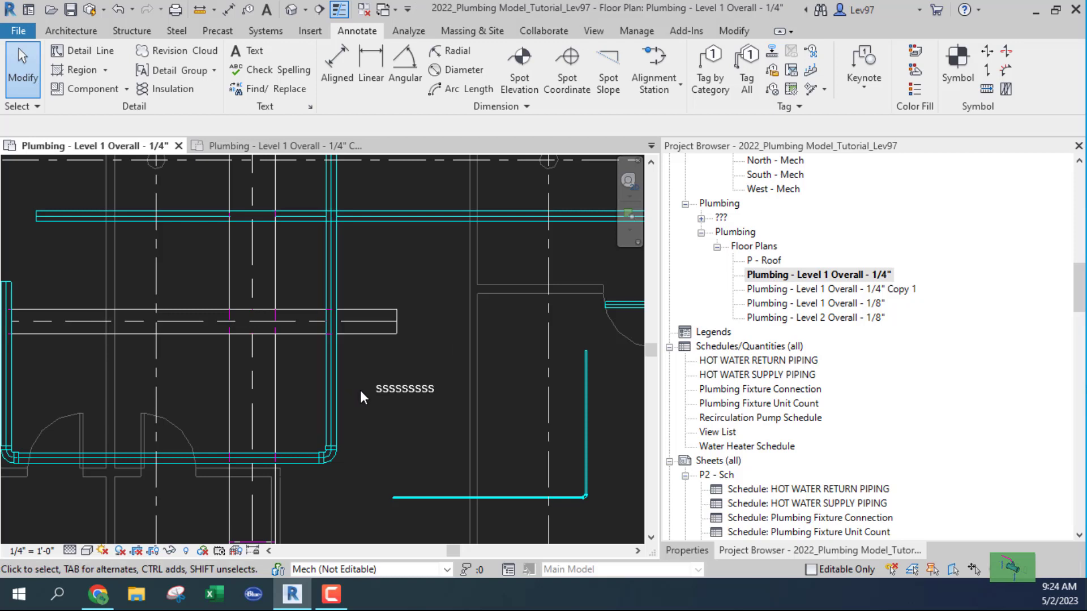
{"action": "double_click", "coordinate": [772, 291]}
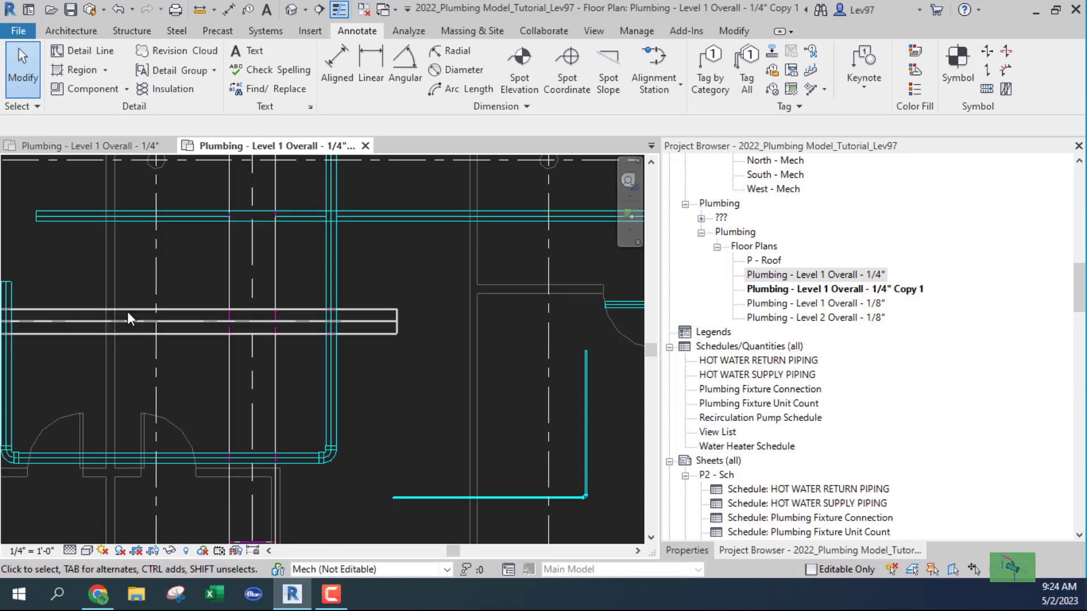
{"action": "left_click", "coordinate": [266, 9]}
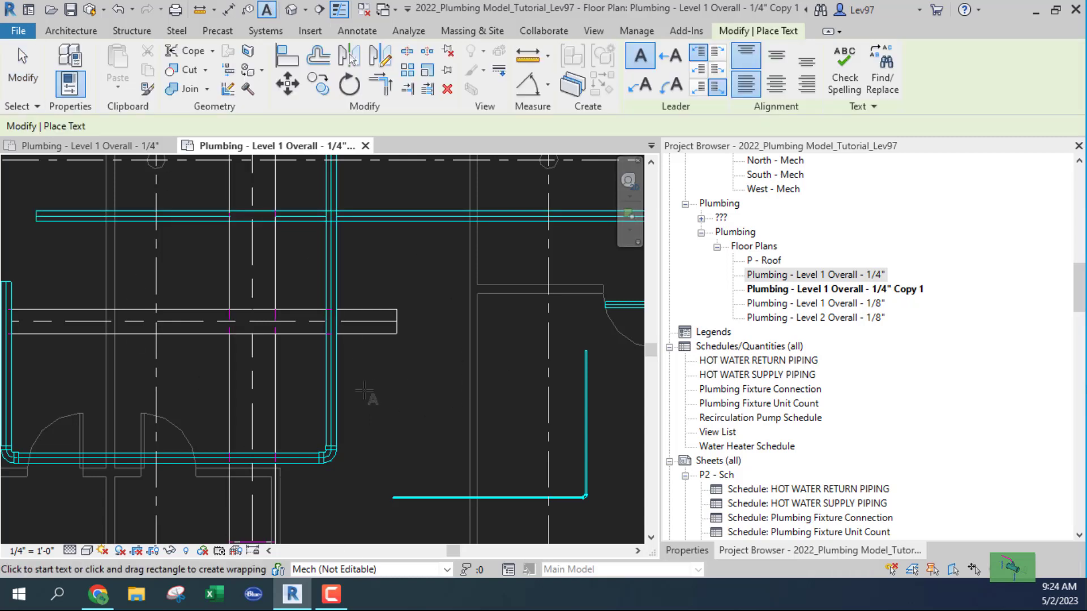
{"action": "left_click", "coordinate": [363, 391]}
{"action": "type", "text": "ssss"}
{"action": "left_click", "coordinate": [383, 445]}
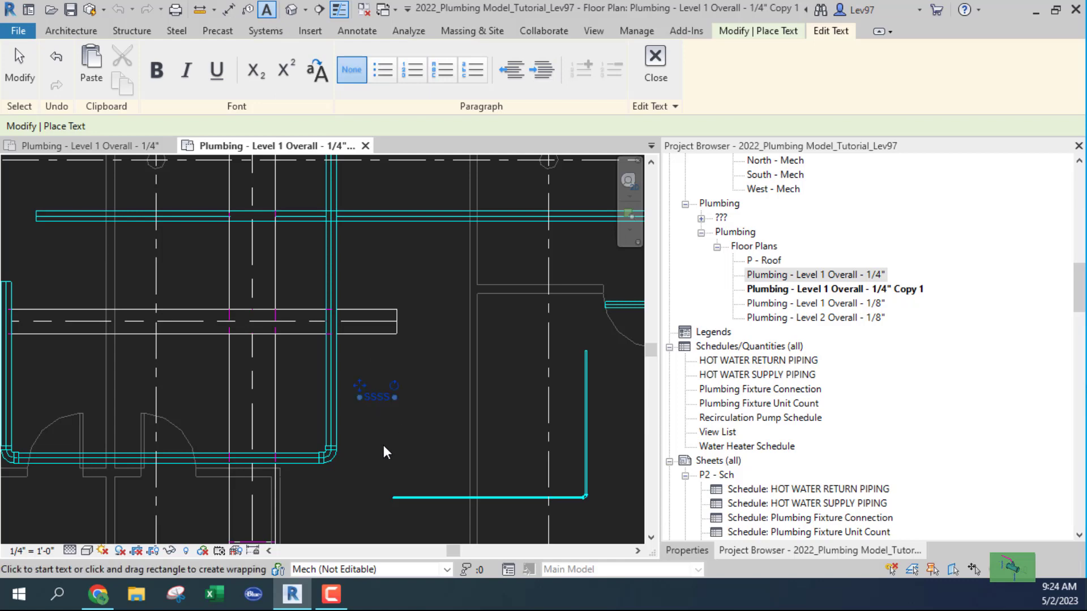
{"action": "key", "text": "Escape"}
{"action": "left_click", "coordinate": [379, 396]}
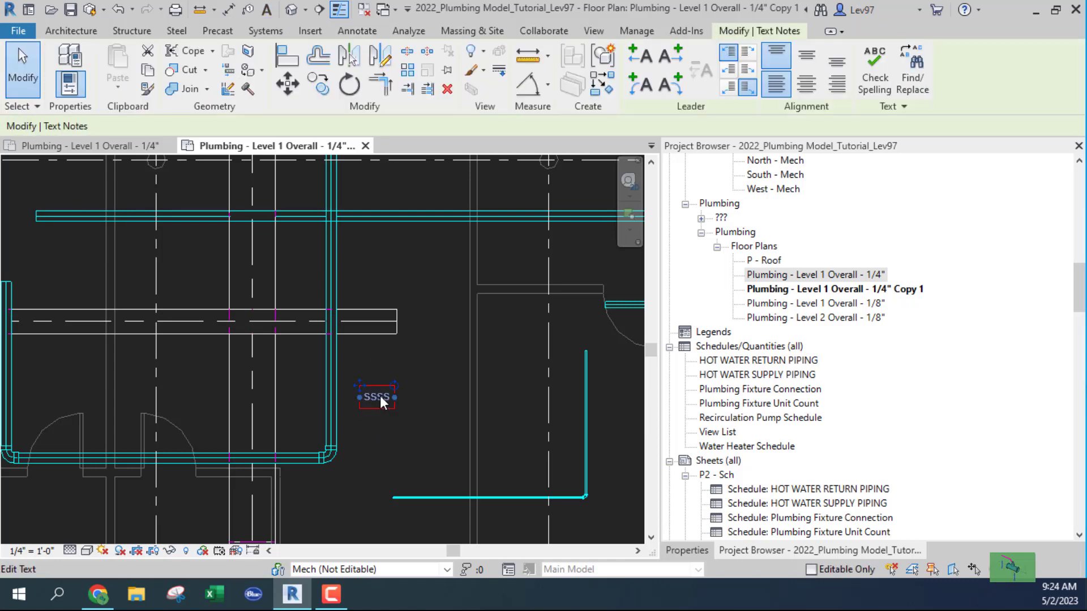
{"action": "key", "text": "Delete"}
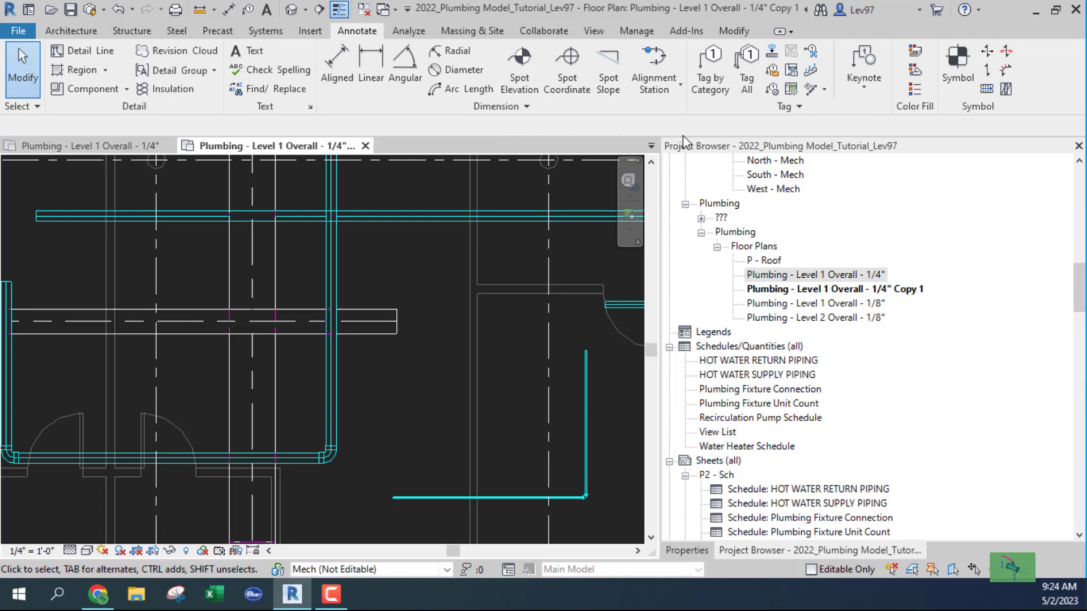
Tag the vertical and upper horizontal pipes with 6" DCW pipe tags.
{"action": "left_click", "coordinate": [711, 83]}
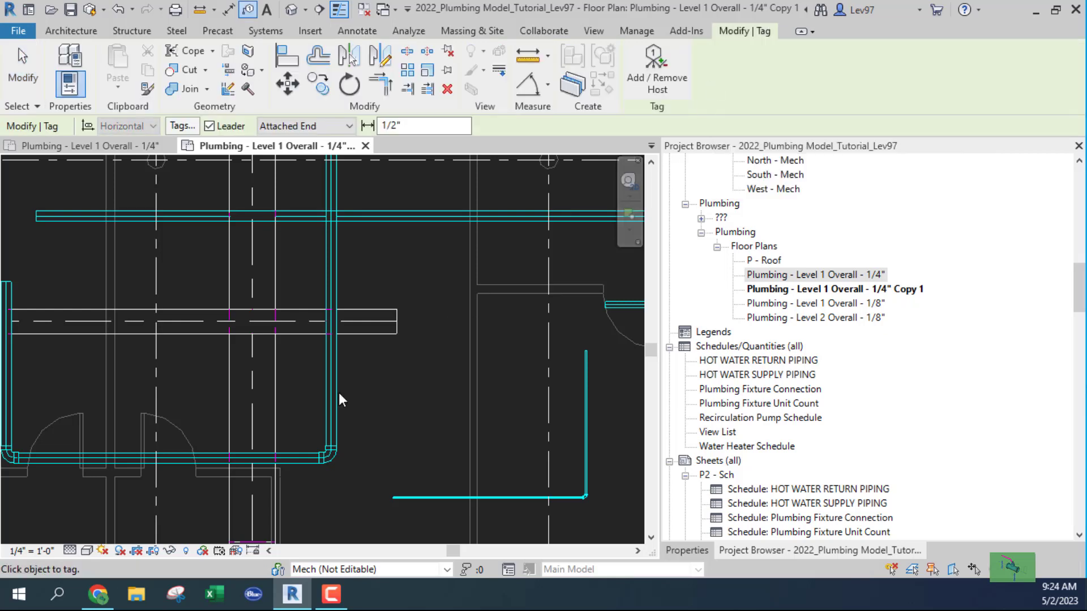
{"action": "left_click", "coordinate": [367, 385]}
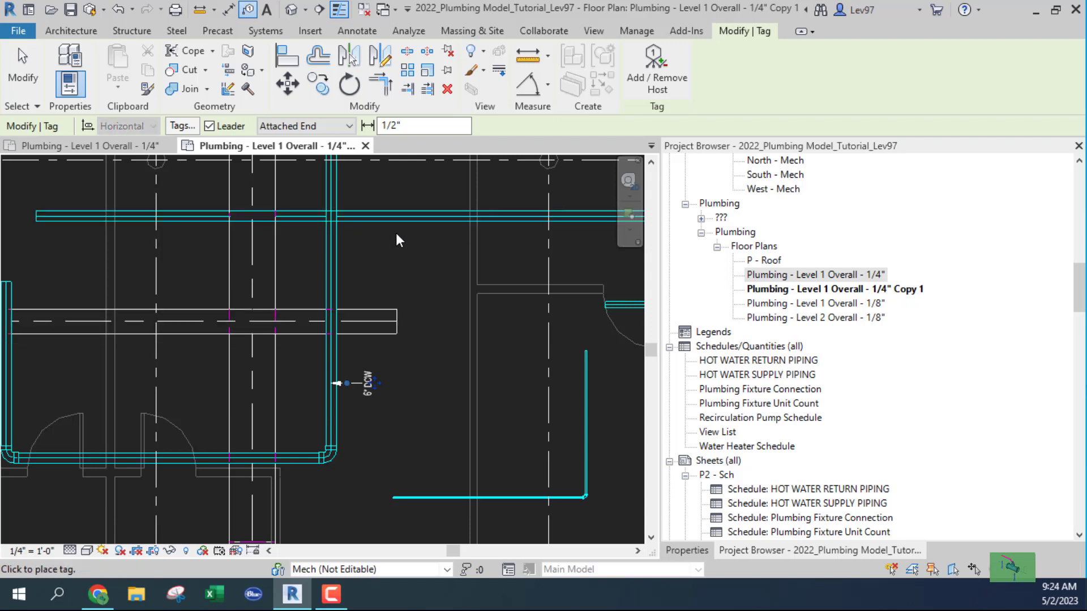
{"action": "left_click", "coordinate": [408, 222]}
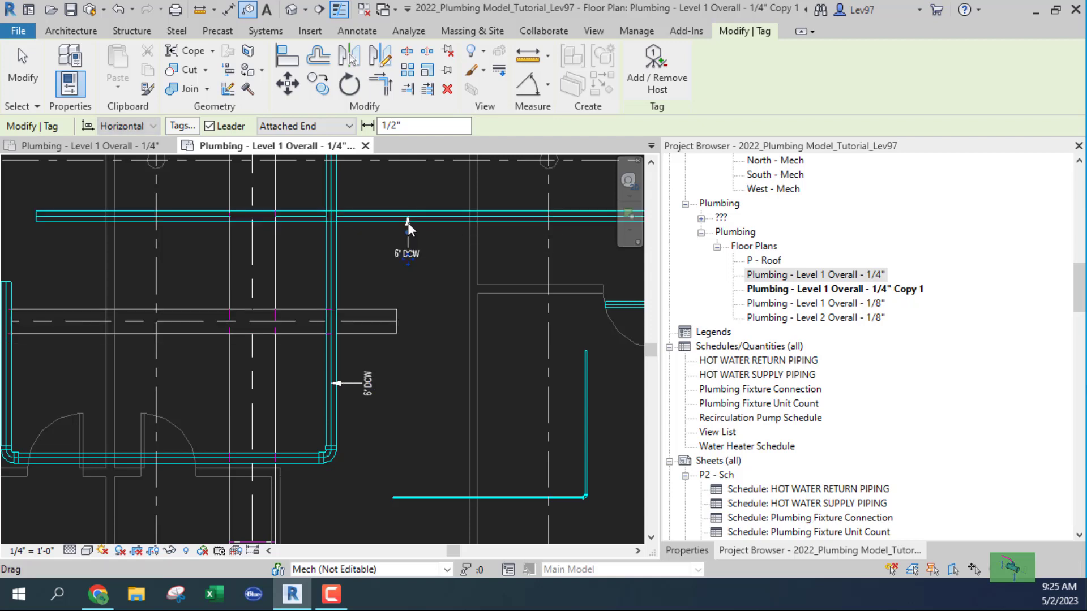
{"action": "key", "text": "Escape"}
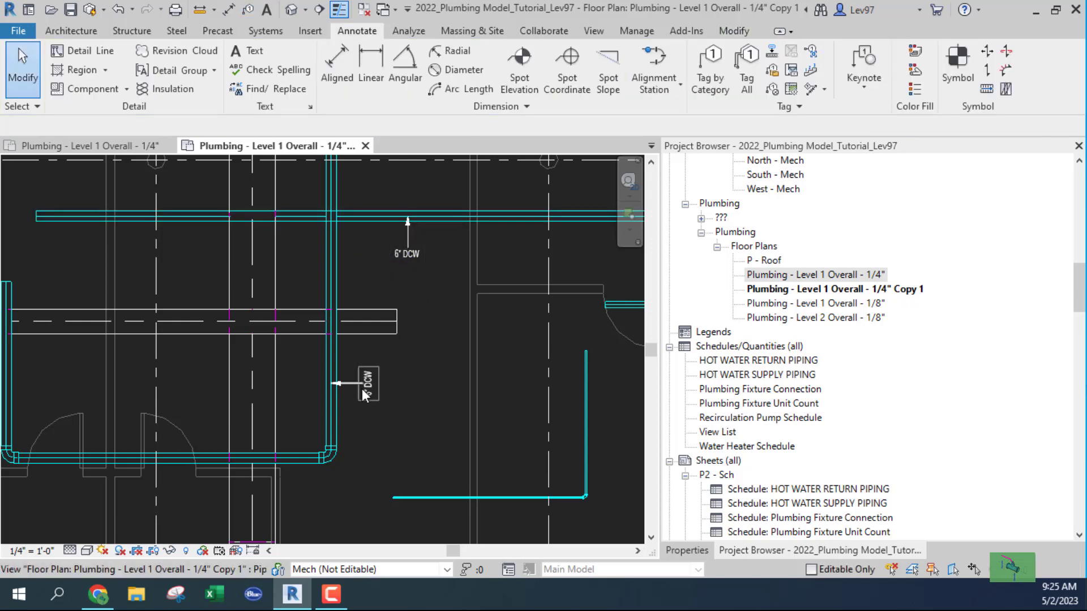
Add a text note reading "ddddd" beside the vertical pipe, then deselect it.
{"action": "left_click", "coordinate": [266, 10]}
{"action": "left_click", "coordinate": [405, 360]}
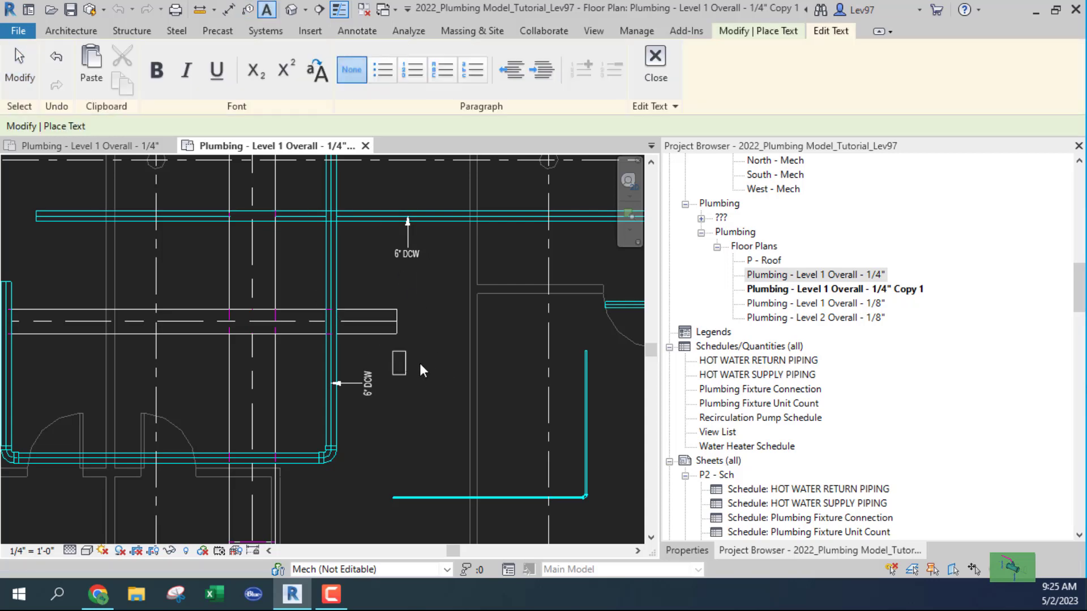
{"action": "type", "text": "ddddd"}
{"action": "left_click", "coordinate": [416, 403]}
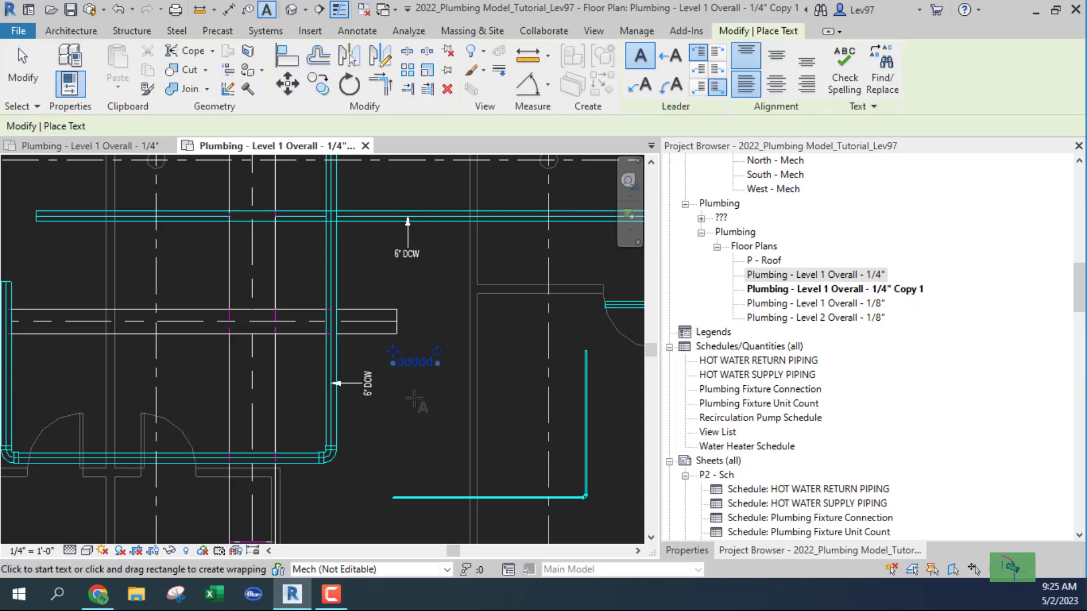
{"action": "key", "text": "Escape"}
{"action": "left_click", "coordinate": [409, 367]}
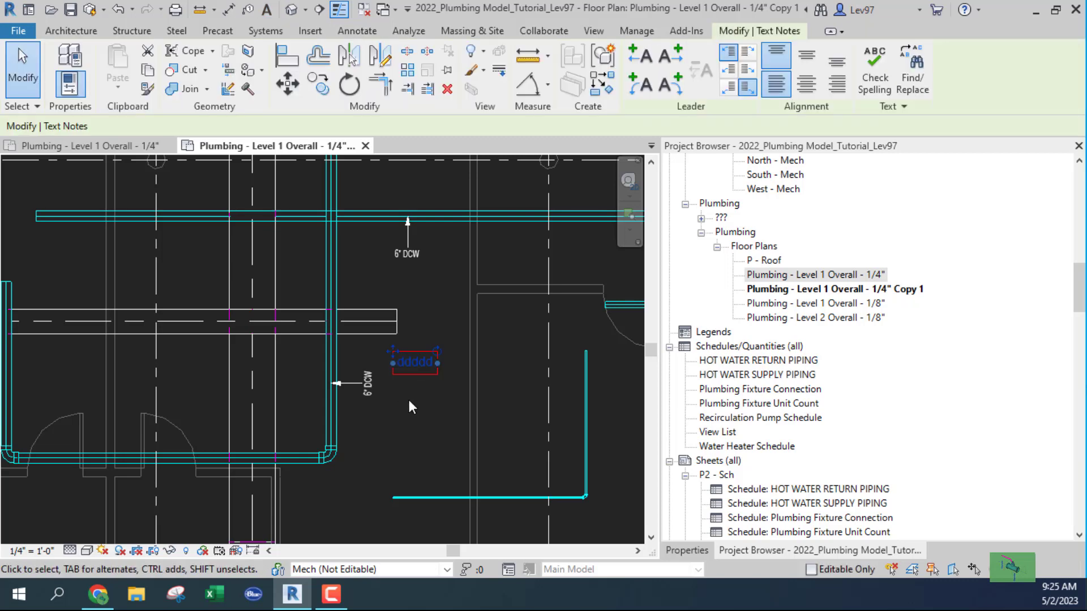
{"action": "left_click", "coordinate": [408, 406]}
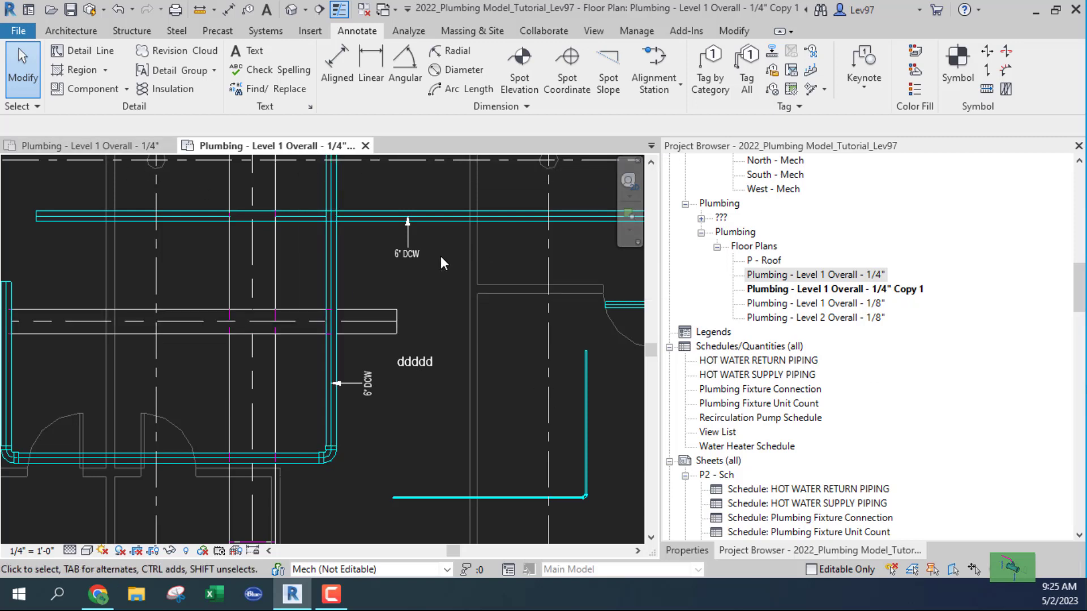
Plain-duplicate the 1/4" Copy 1 view, producing Plumbing - Level 1 Overall - 1/4" Copy 1 Copy 1.
{"action": "left_click", "coordinate": [780, 289]}
{"action": "right_click", "coordinate": [779, 290]}
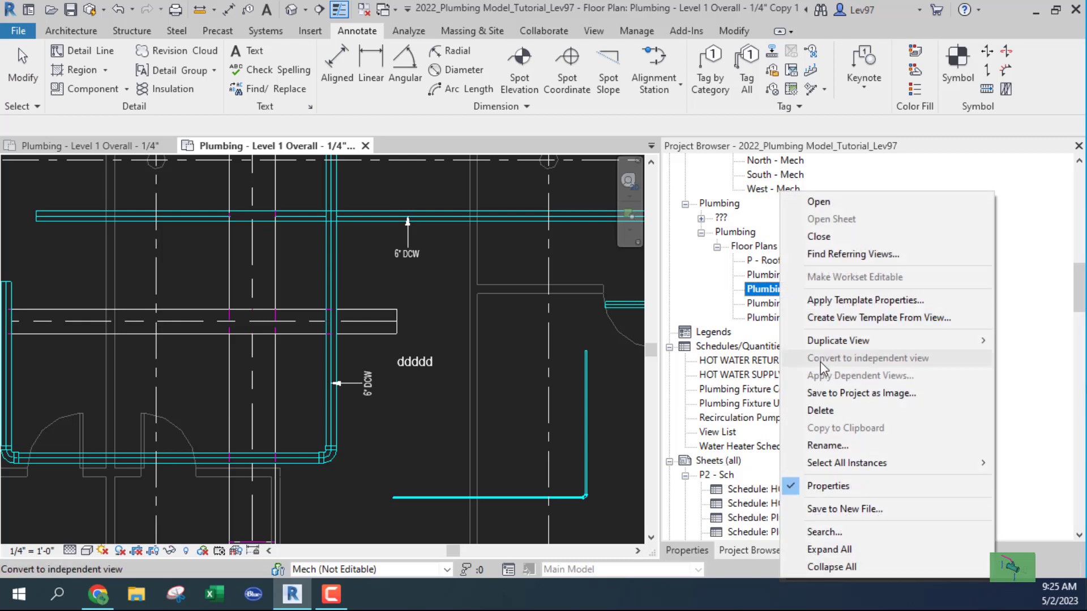
{"action": "mouse_move", "coordinate": [821, 348]}
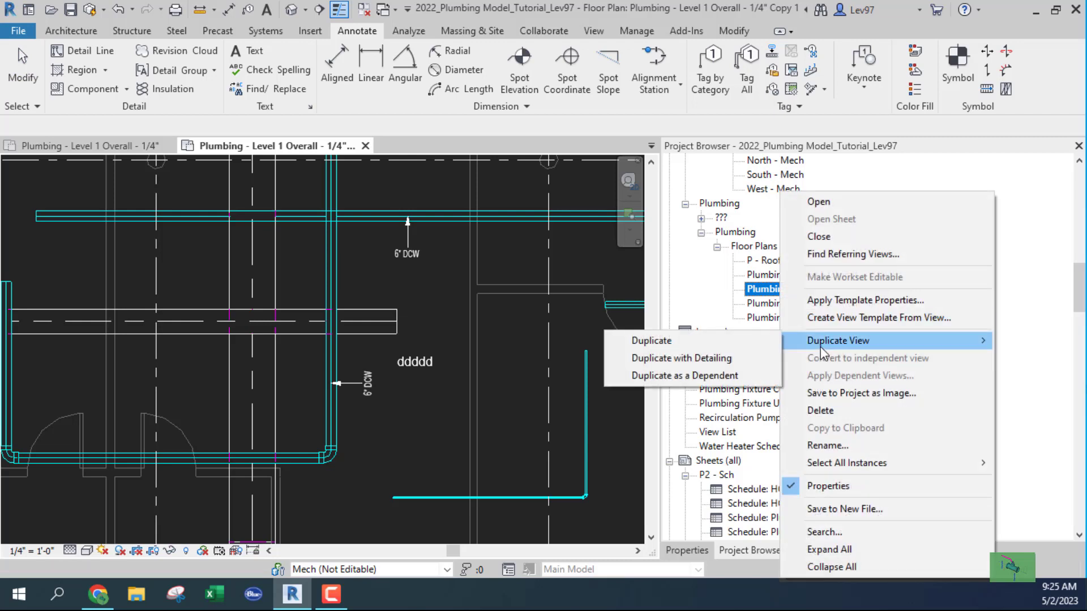
{"action": "left_click", "coordinate": [648, 341]}
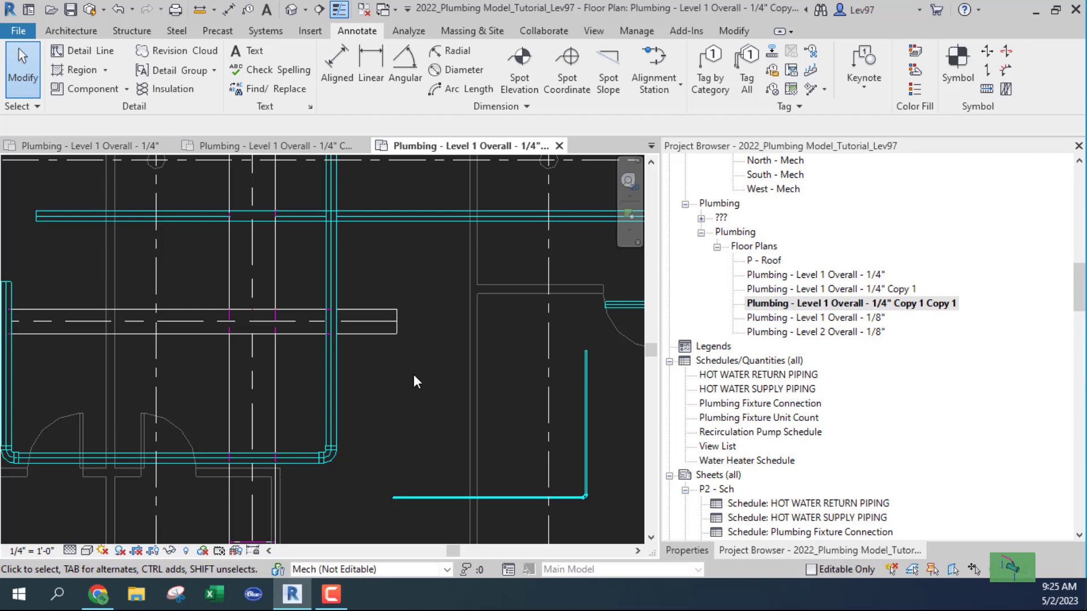
Delete the 'Copy 1' and 'Copy 1 Copy 1' duplicate views from the Project Browser.
{"action": "right_click", "coordinate": [774, 292]}
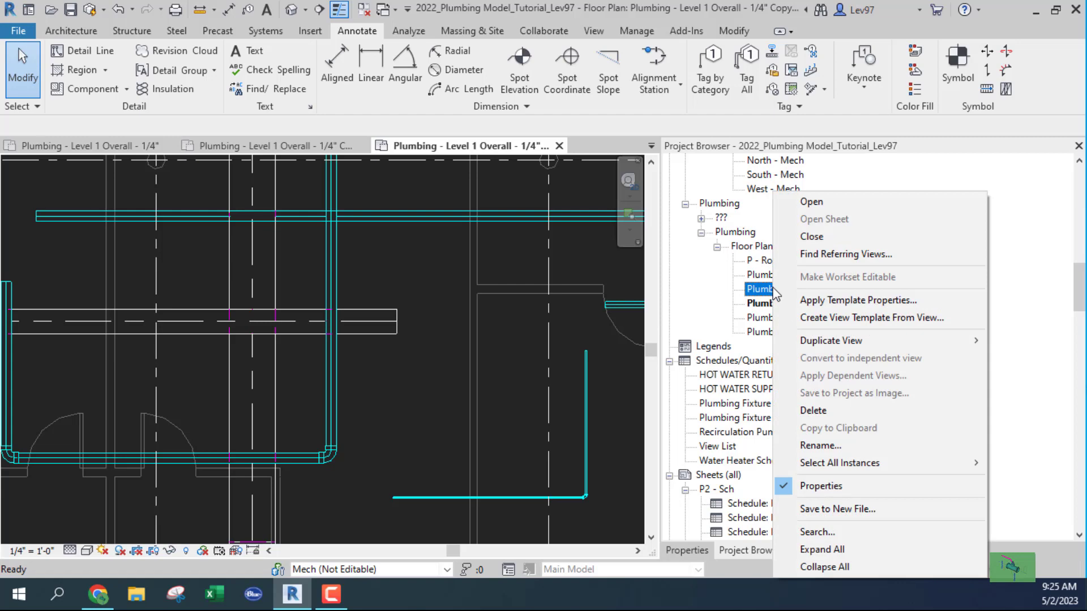
{"action": "left_click", "coordinate": [813, 410]}
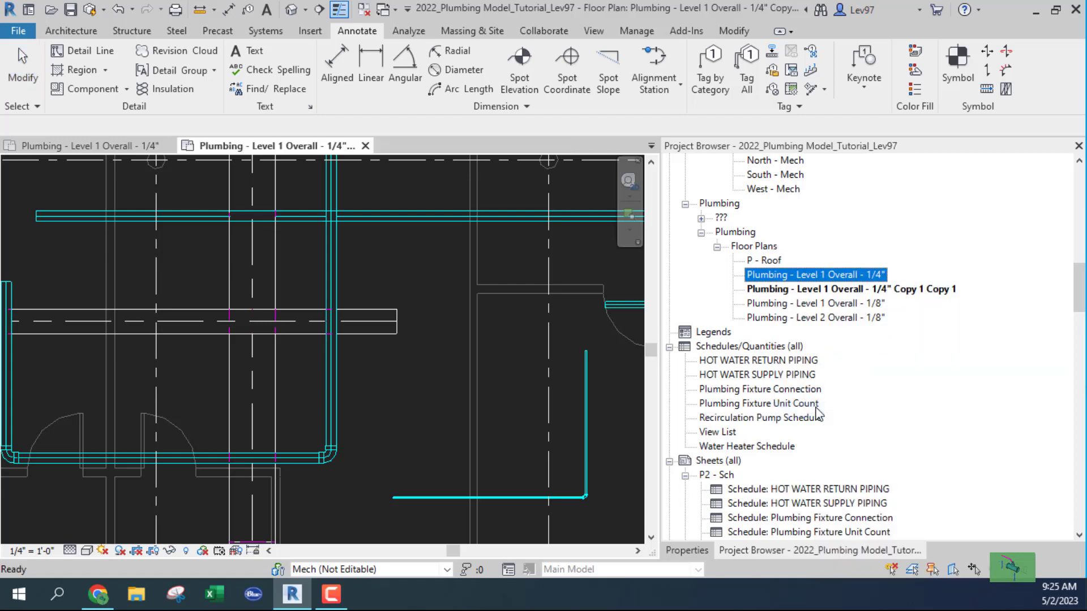
{"action": "left_click", "coordinate": [778, 291]}
{"action": "right_click", "coordinate": [778, 297]}
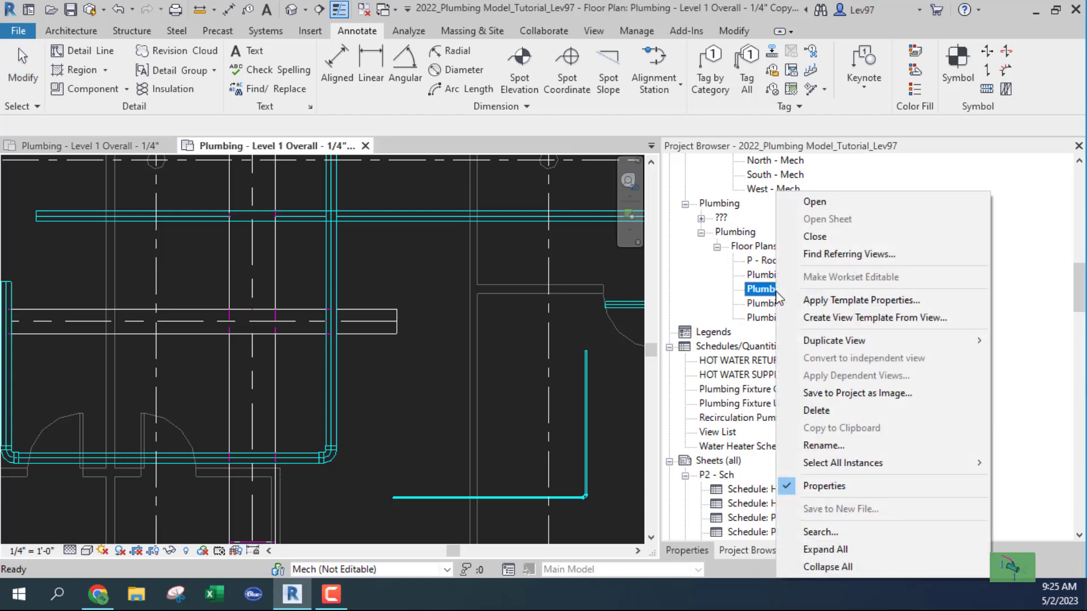
{"action": "left_click", "coordinate": [819, 410]}
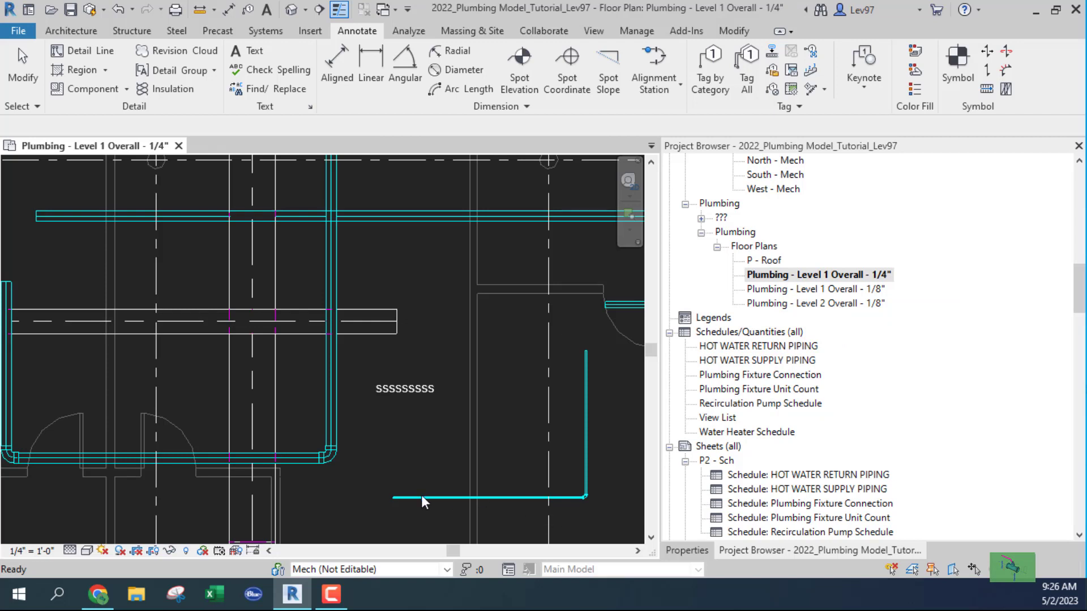
Delete the SSSSSSSSS text note from the Level 1 Overall 1/4" plan.
{"action": "left_click", "coordinate": [397, 390]}
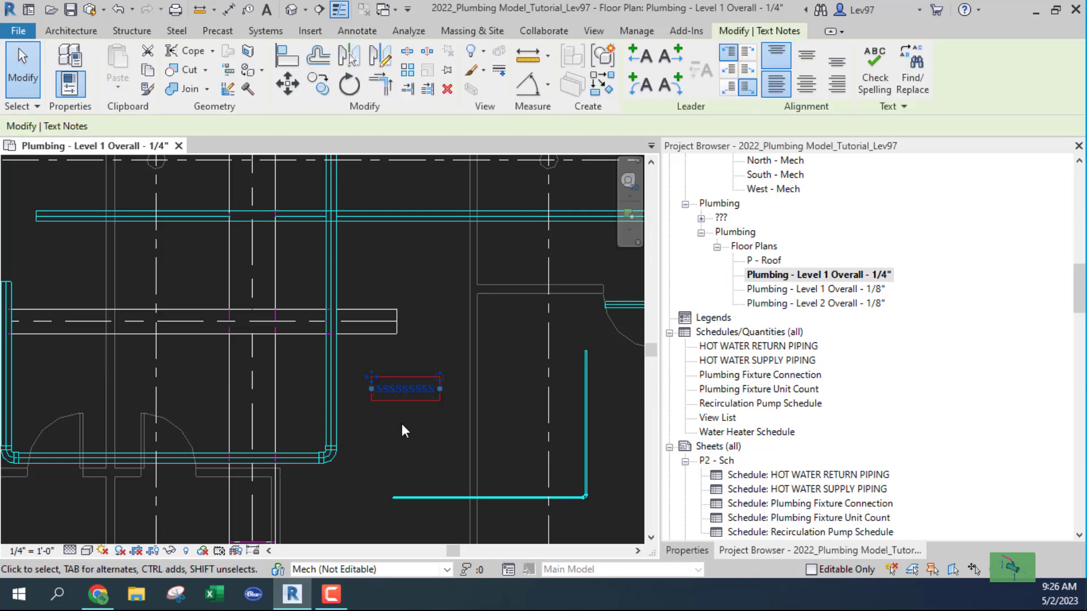
{"action": "key", "text": "Delete"}
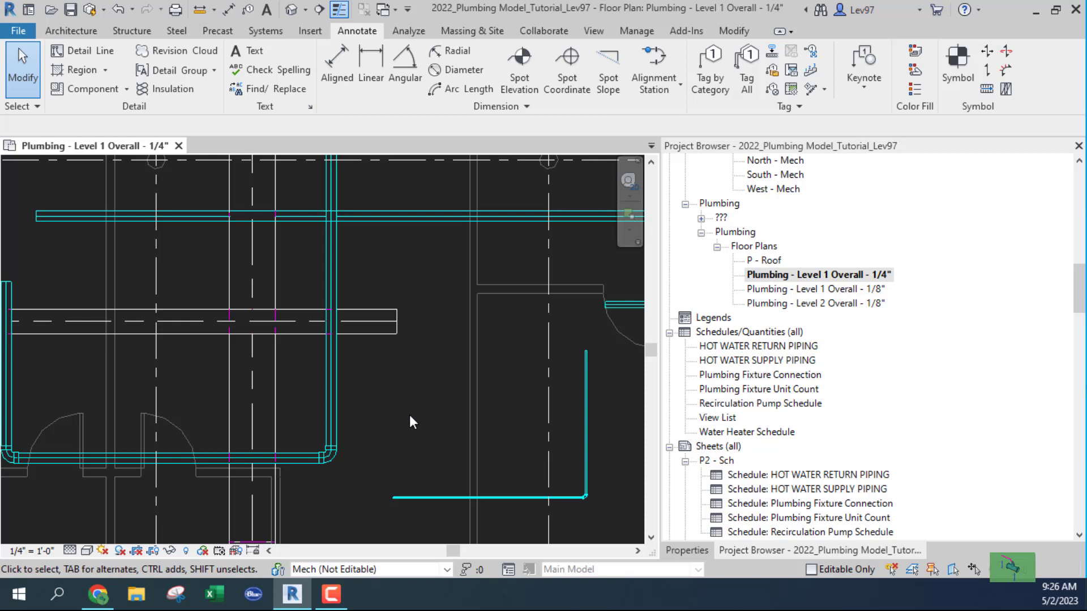
{"action": "right_click", "coordinate": [806, 278]}
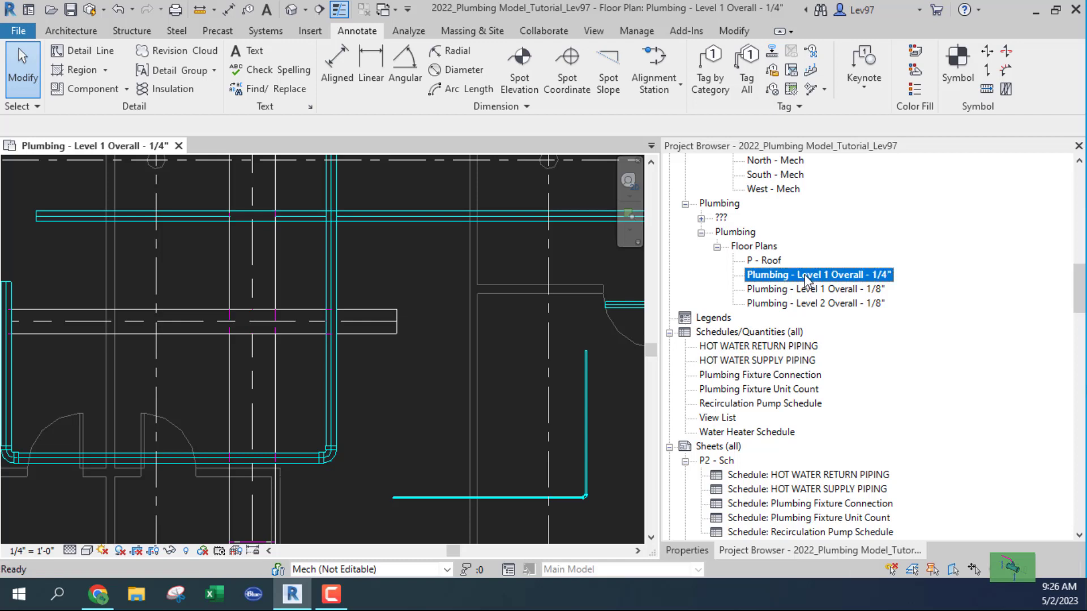
{"action": "mouse_move", "coordinate": [859, 342]}
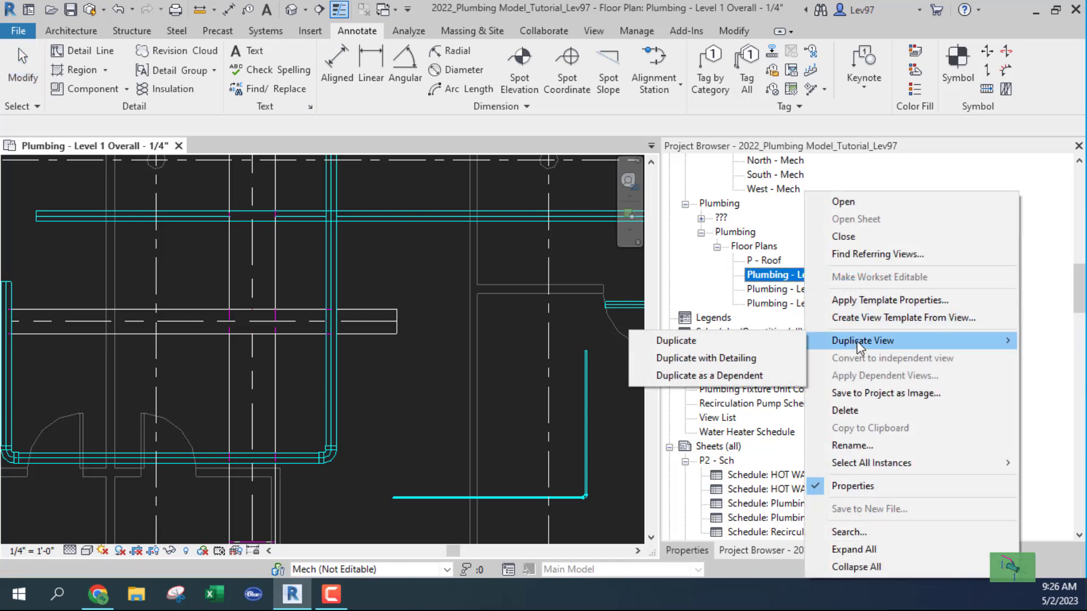
{"action": "left_click", "coordinate": [426, 392]}
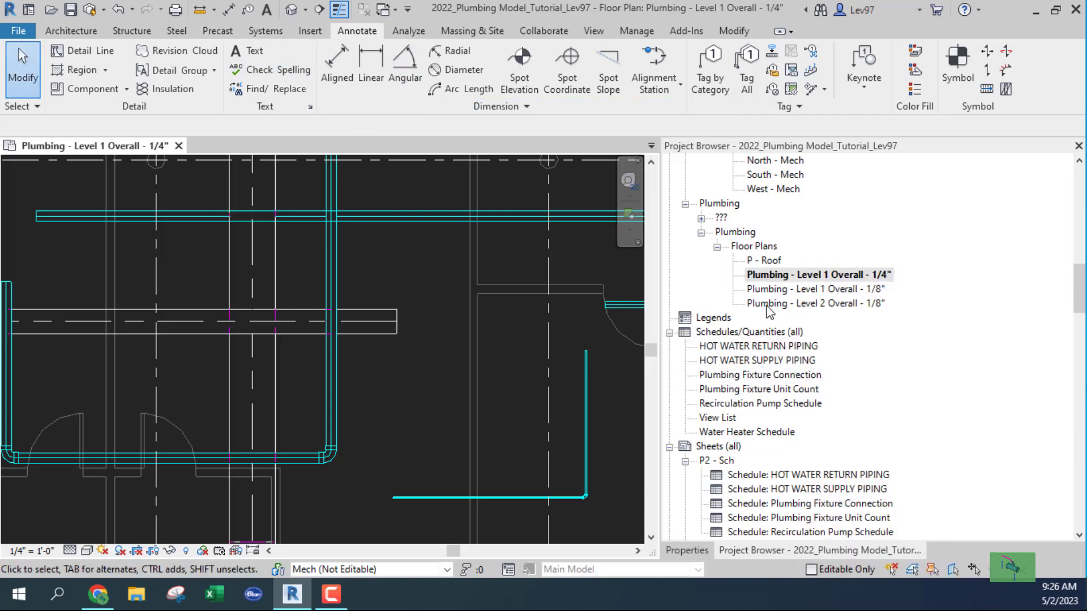
{"action": "right_click", "coordinate": [814, 275]}
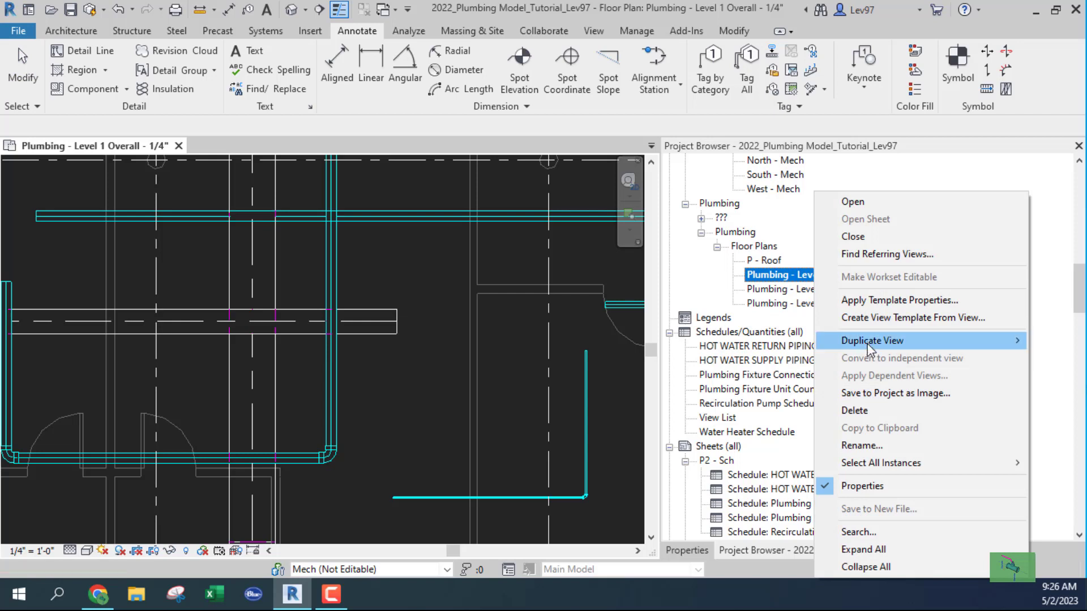
{"action": "mouse_move", "coordinate": [871, 347]}
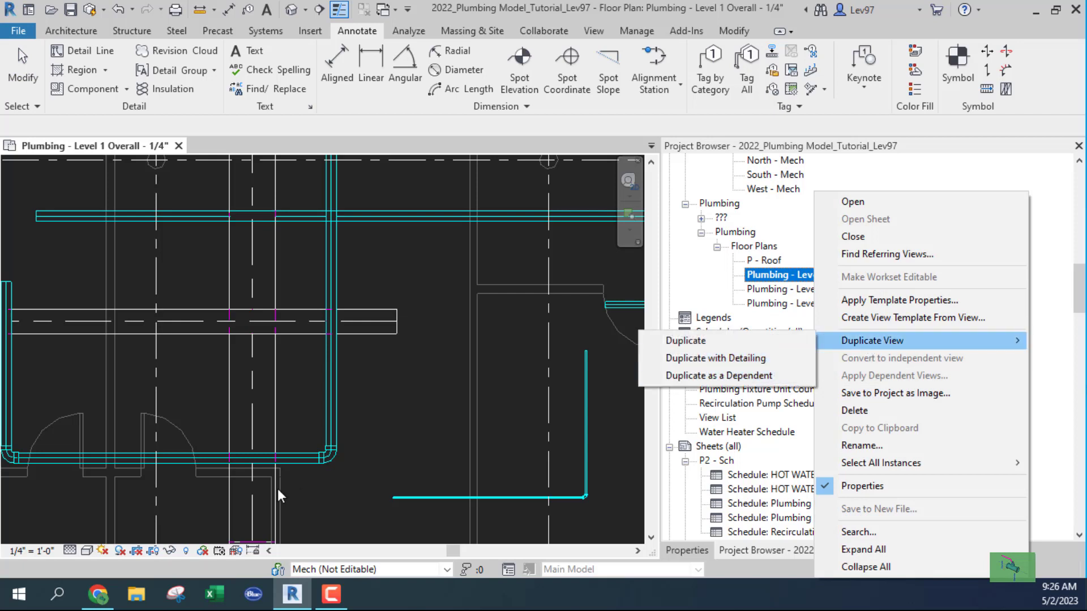
{"action": "left_click", "coordinate": [437, 418]}
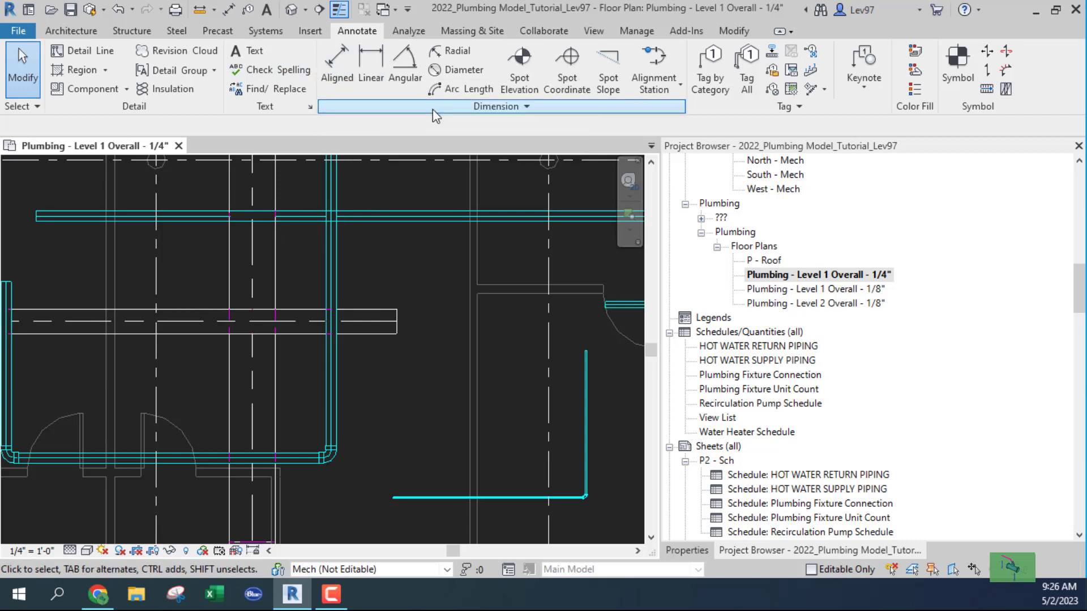
Tag the upper pipe by category as 6" DCW and place an 'SSSS' text note beneath it.
{"action": "left_click", "coordinate": [712, 75]}
{"action": "left_click", "coordinate": [386, 219]}
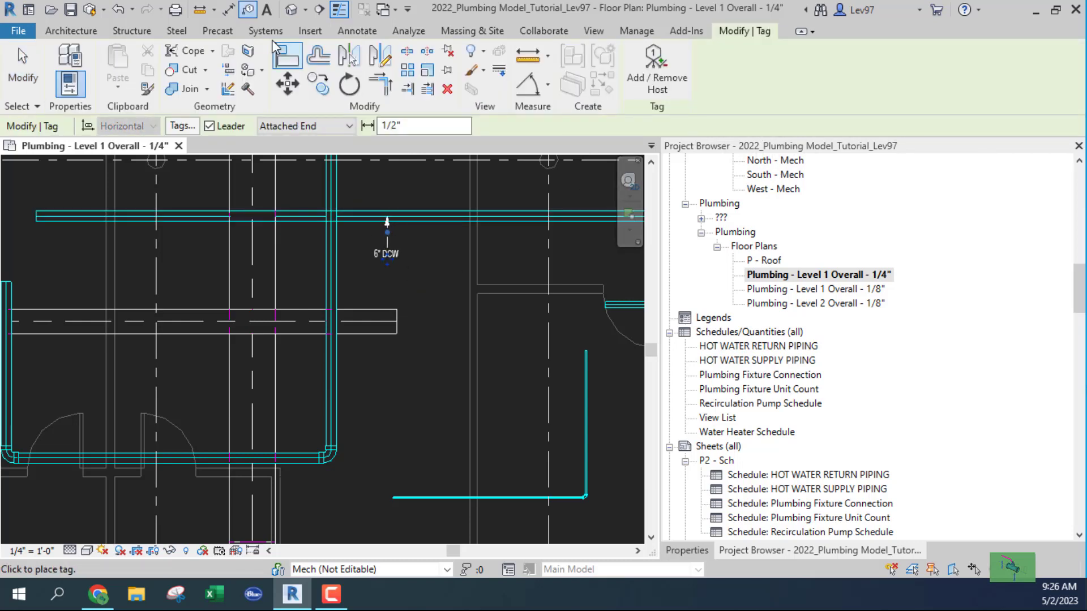
{"action": "left_click", "coordinate": [269, 11]}
{"action": "left_click", "coordinate": [359, 406]}
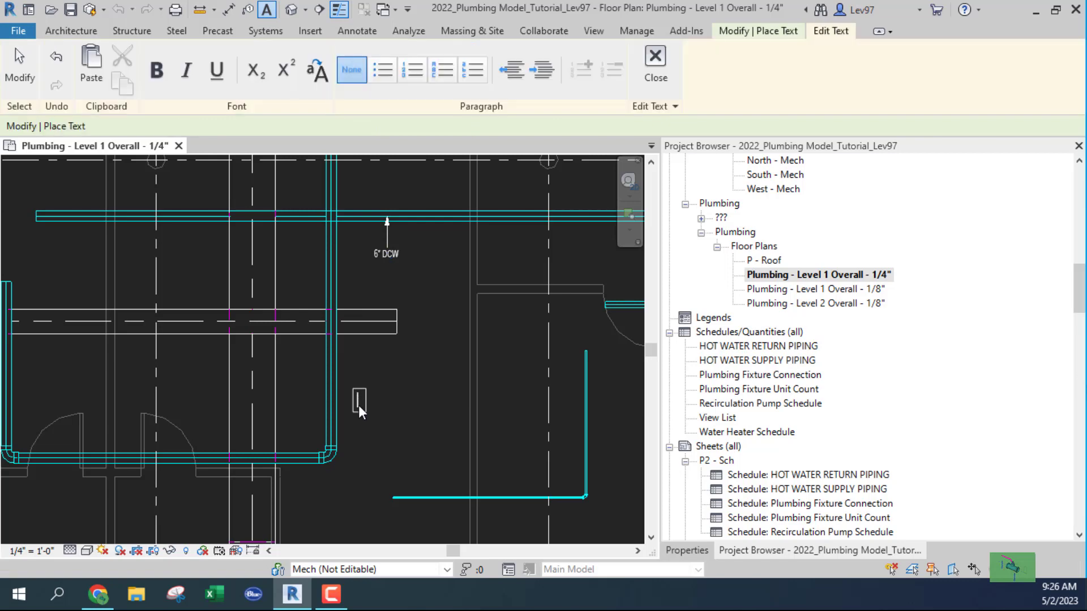
{"action": "type", "text": "ssss"}
{"action": "left_click", "coordinate": [372, 439]}
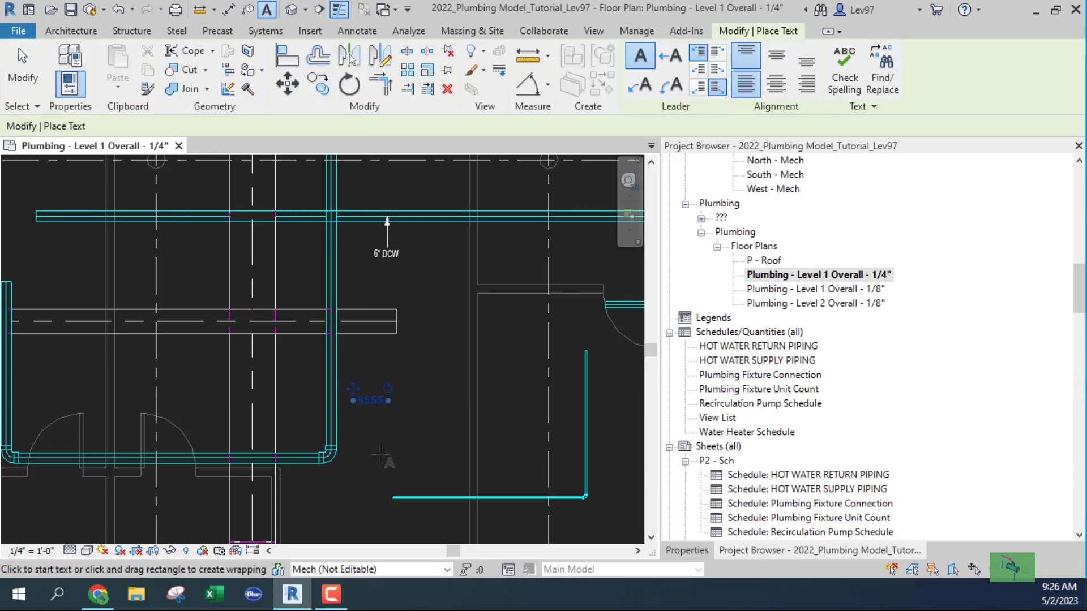
{"action": "key", "text": "Escape"}
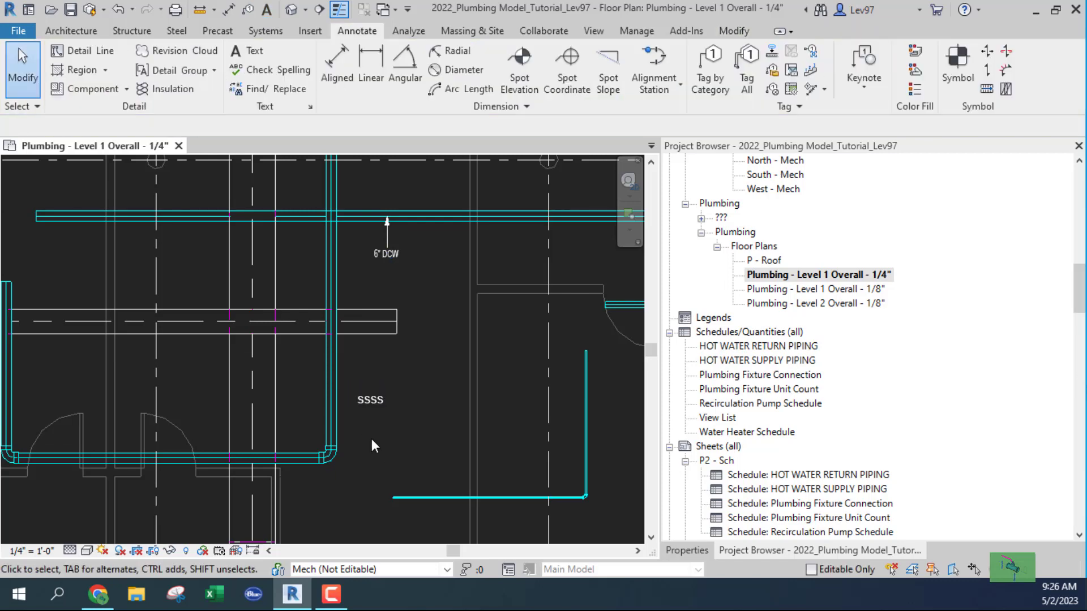
Duplicate the Level 1 Overall 1/4" plan with detailing, creating the Copy 1 view.
{"action": "right_click", "coordinate": [766, 277]}
{"action": "mouse_move", "coordinate": [803, 343]}
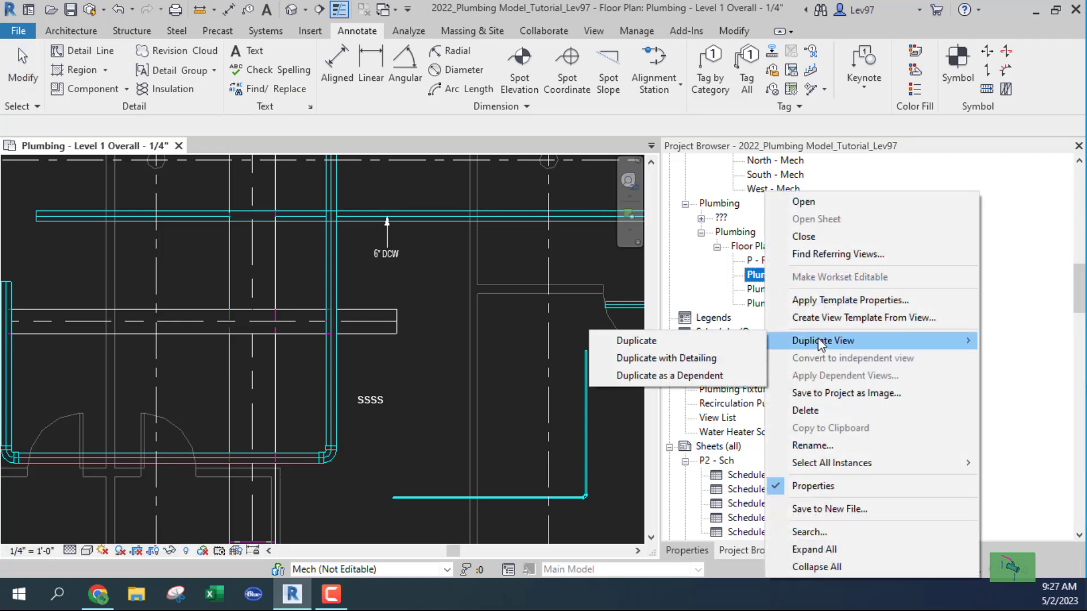
{"action": "left_click", "coordinate": [659, 360]}
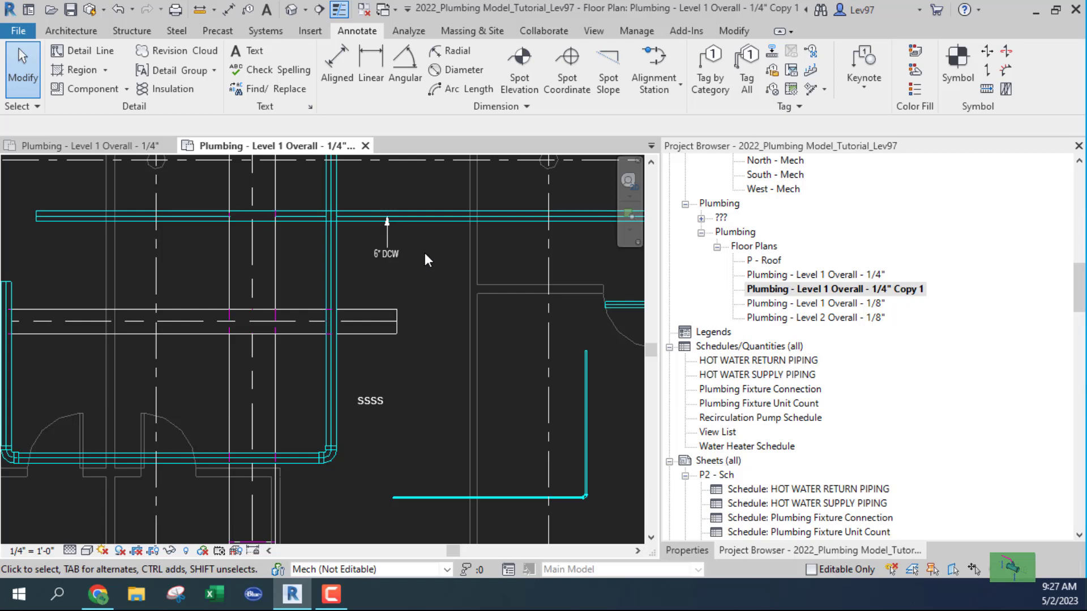
Select the 6" DCW pipe tag and the SSSS note together and delete them.
{"action": "left_click", "coordinate": [393, 254]}
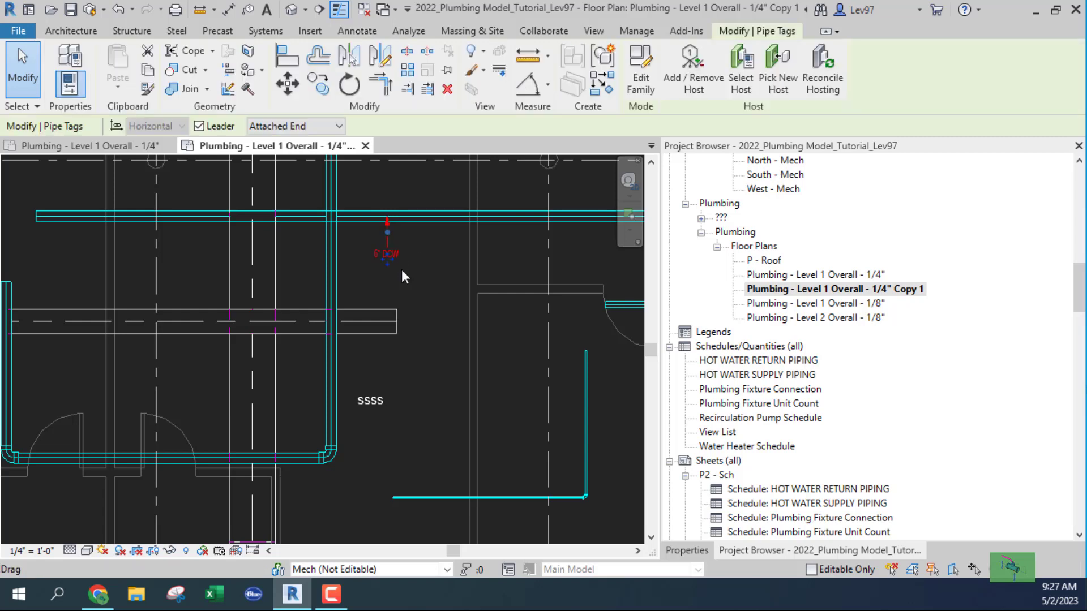
{"action": "left_click", "coordinate": [372, 399], "text": "ctrl"}
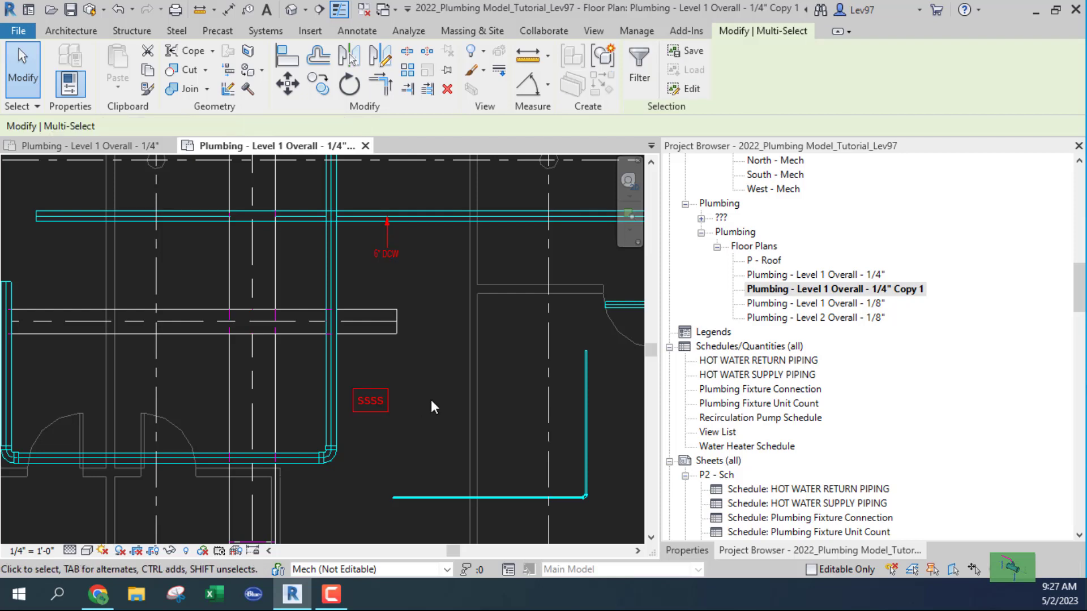
{"action": "key", "text": "Delete"}
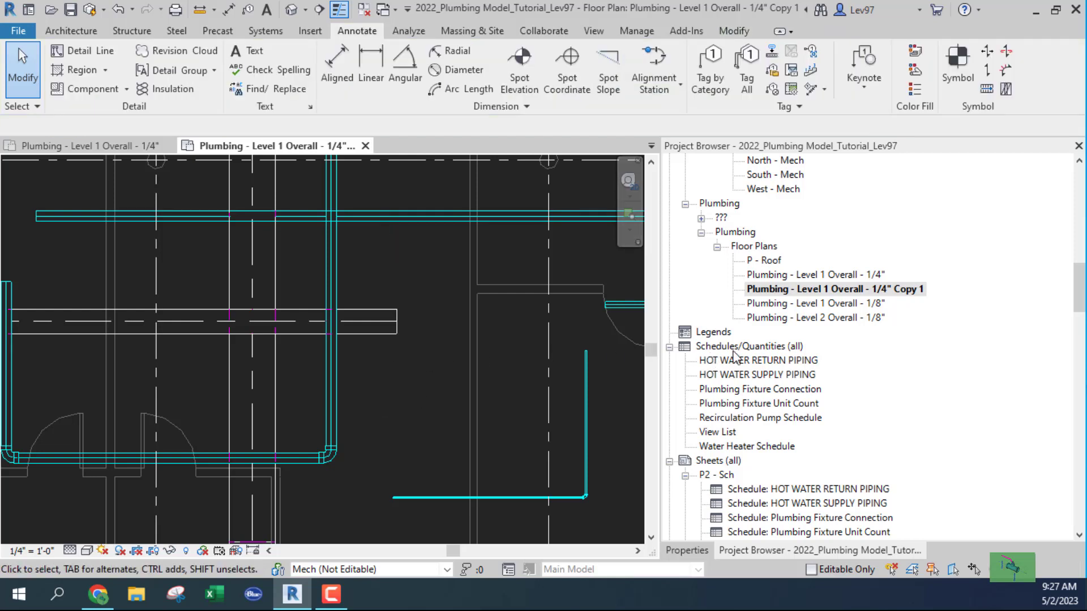
Delete the Copy 1 view, then duplicate the Level 1 Overall 1/4" plan as Dependent 1.
{"action": "right_click", "coordinate": [775, 290]}
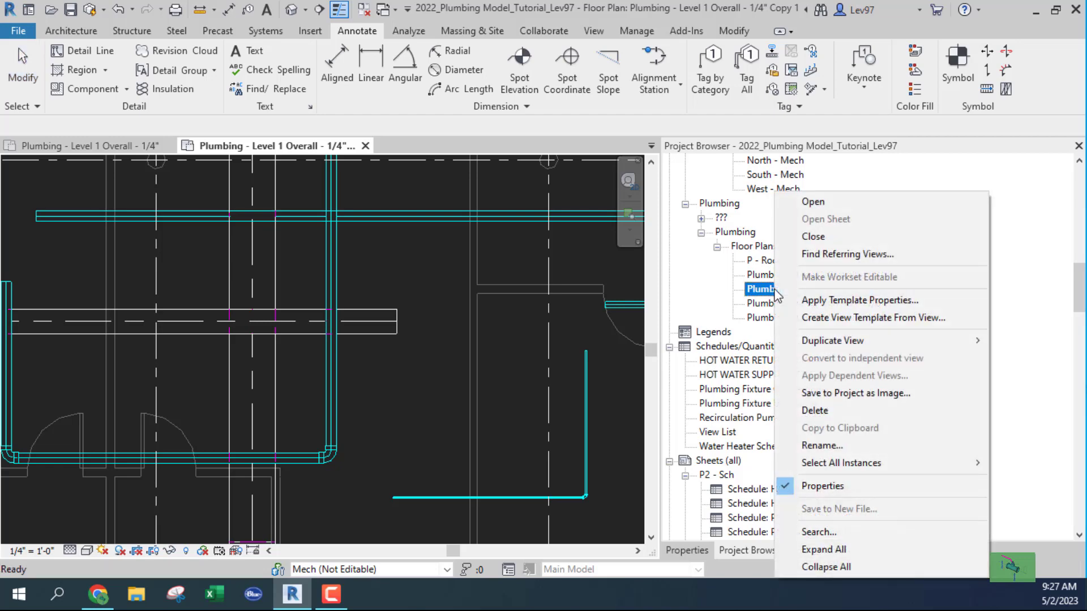
{"action": "left_click", "coordinate": [821, 415]}
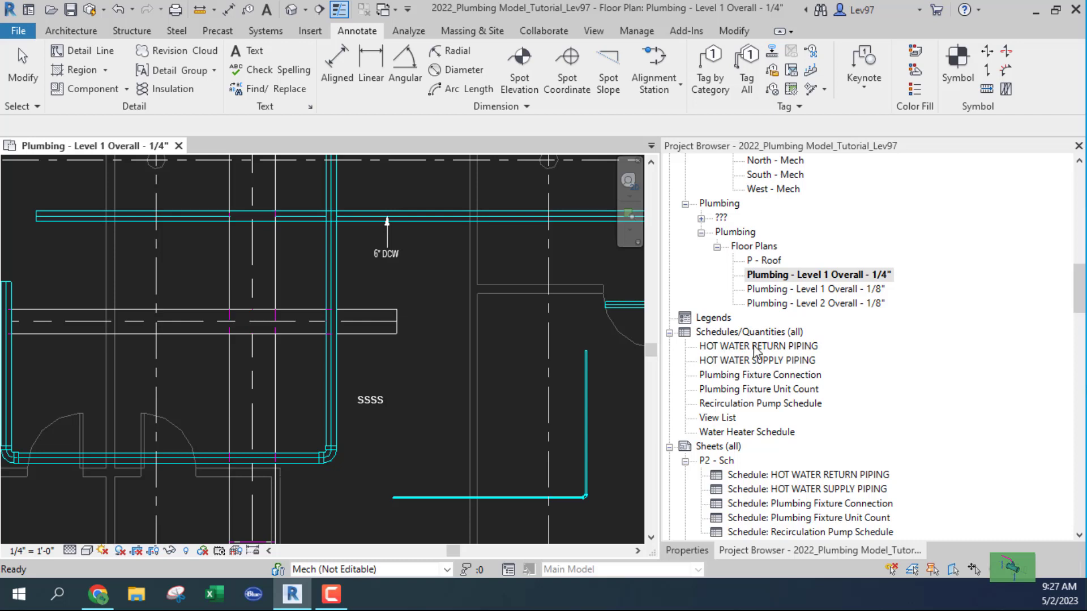
{"action": "left_click", "coordinate": [773, 277]}
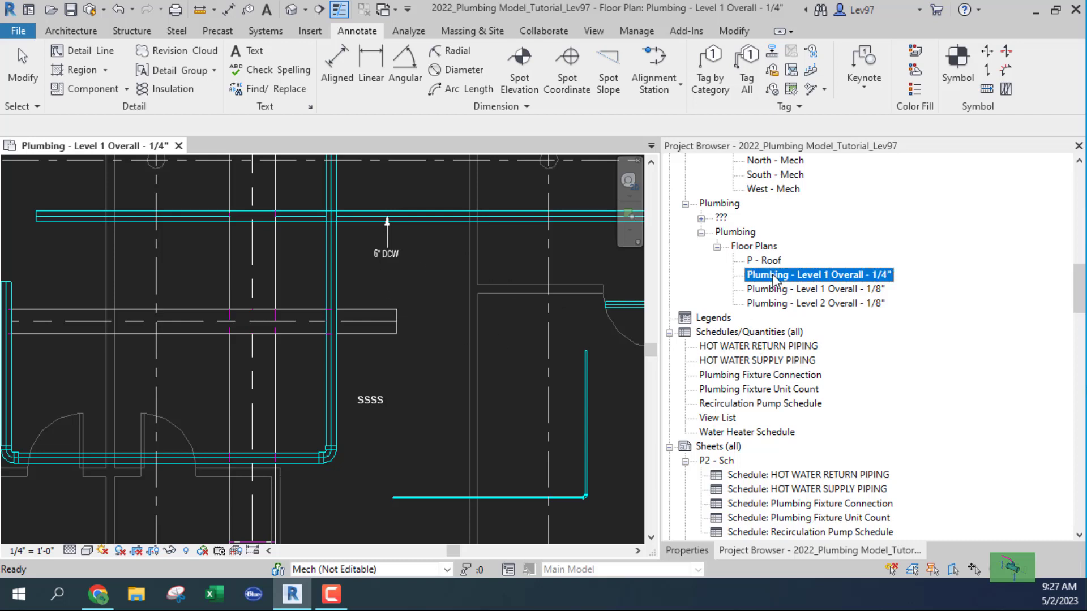
{"action": "right_click", "coordinate": [774, 280]}
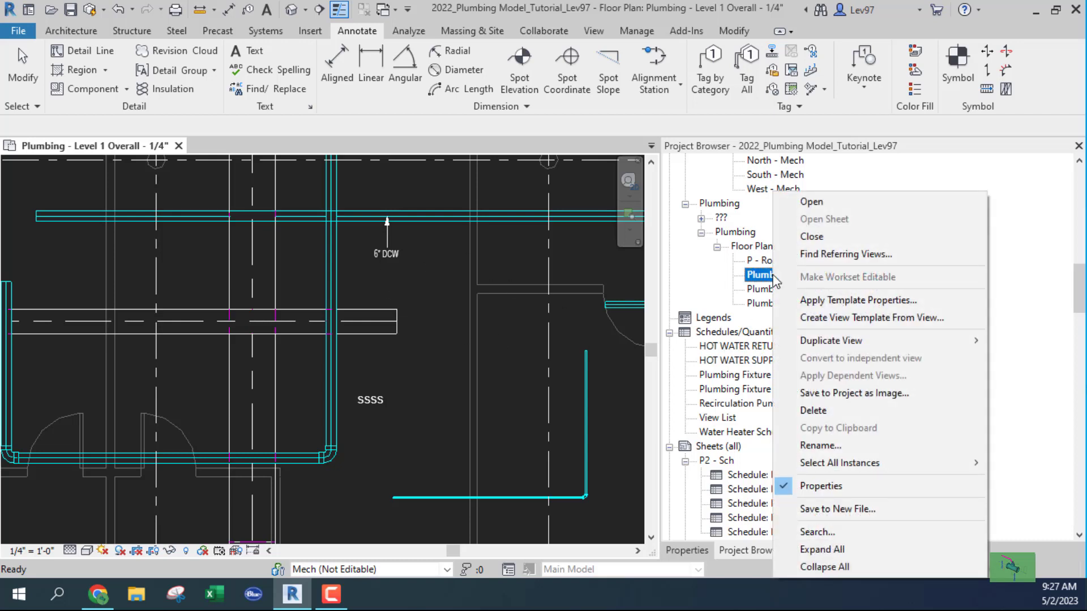
{"action": "mouse_move", "coordinate": [814, 343]}
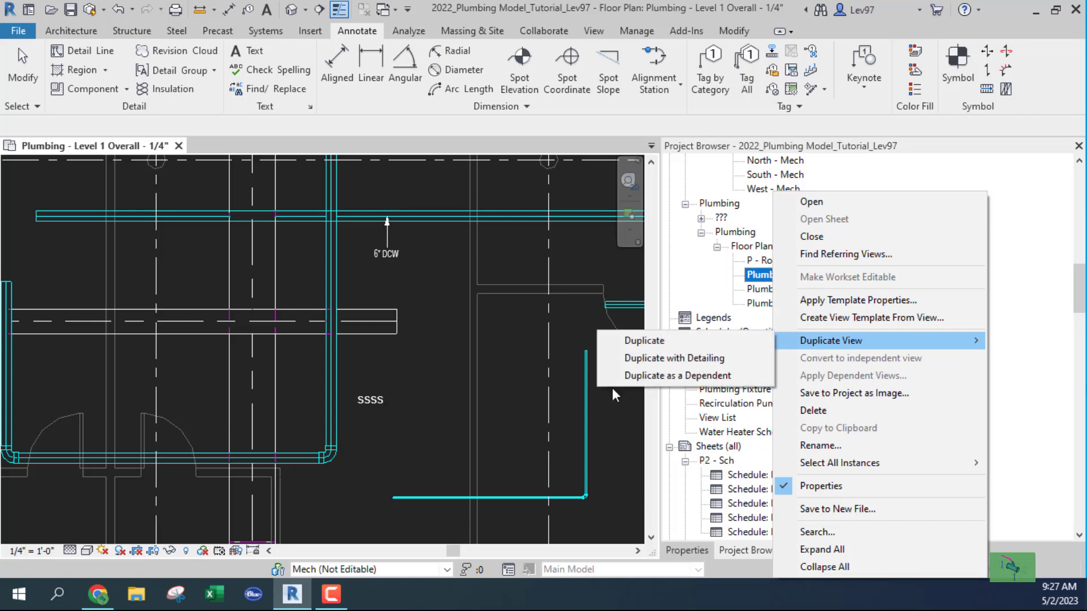
{"action": "left_click", "coordinate": [639, 376]}
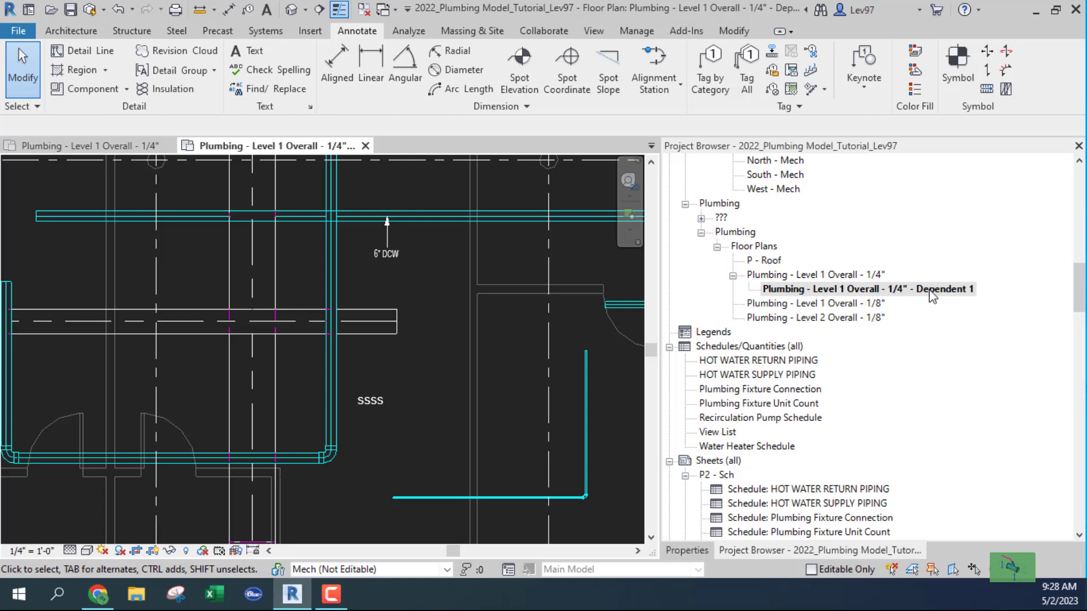
Open the parent 1/4" plan and duplicate Dependent 1 as a dependent, producing Dependent 2.
{"action": "double_click", "coordinate": [799, 276]}
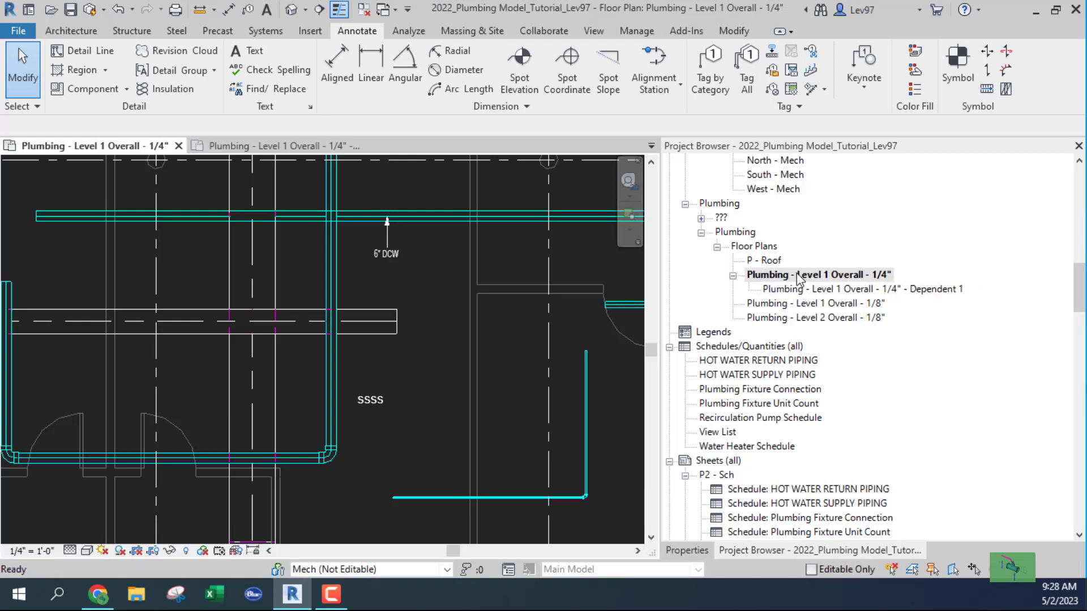
{"action": "right_click", "coordinate": [819, 295]}
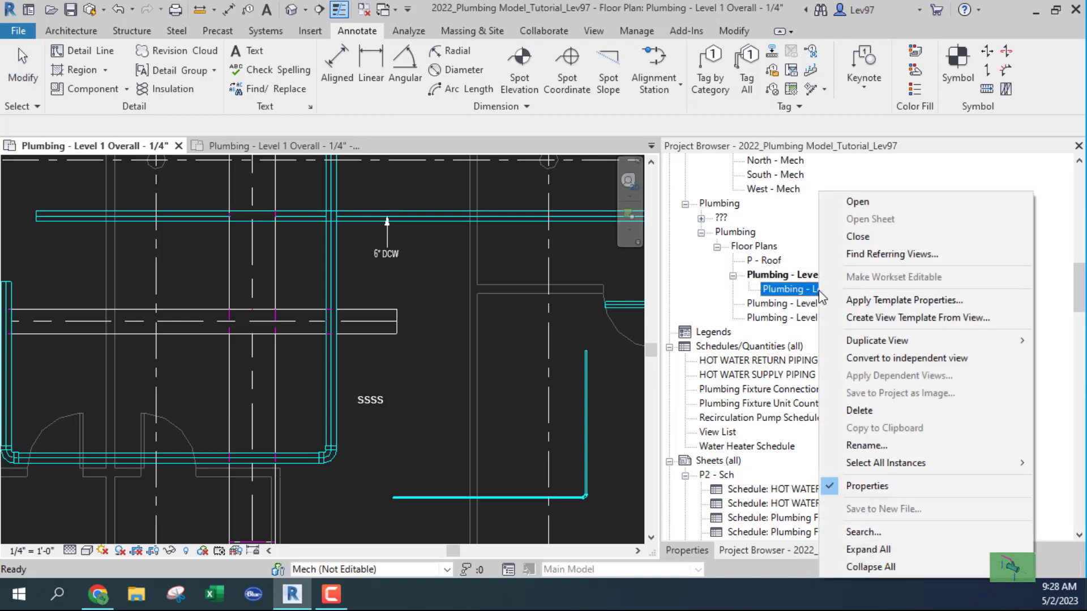
{"action": "mouse_move", "coordinate": [871, 346]}
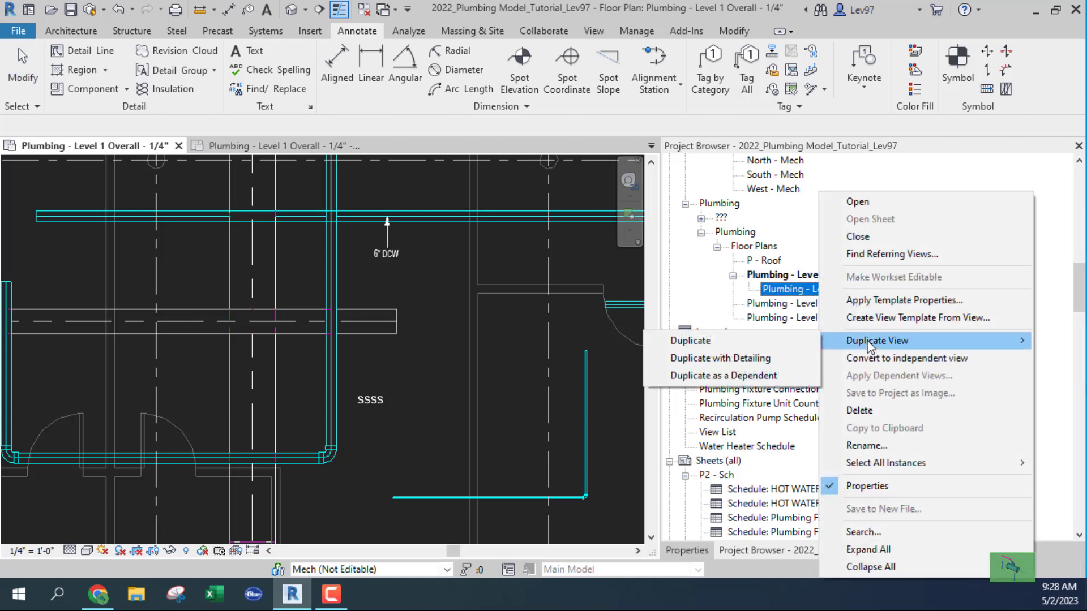
{"action": "left_click", "coordinate": [742, 376]}
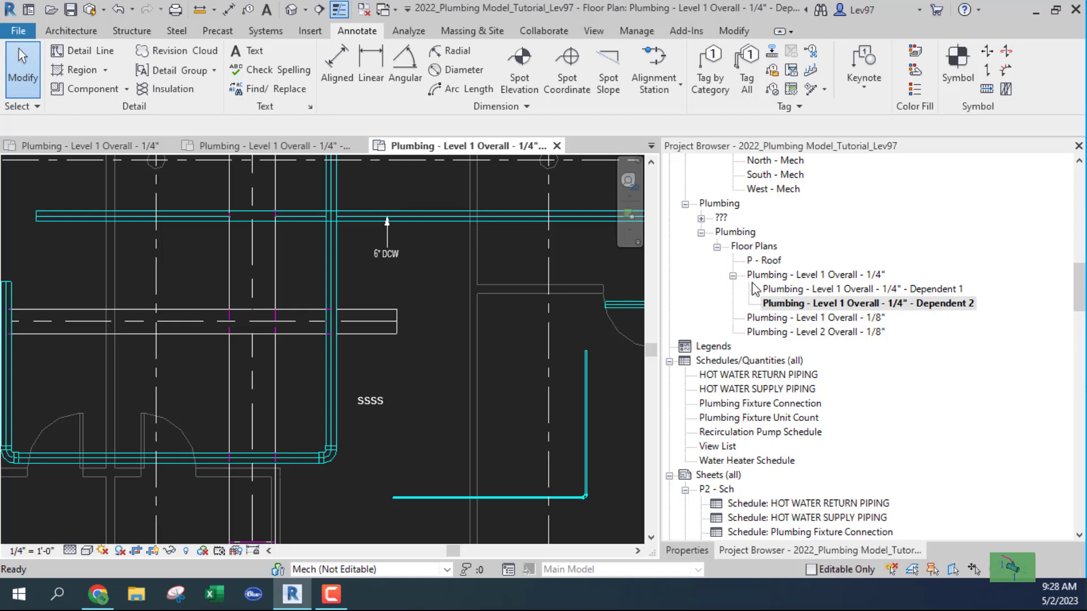
Duplicate the parent Level 1 Overall 1/4" plan as a dependent, creating Dependent 3.
{"action": "right_click", "coordinate": [825, 306]}
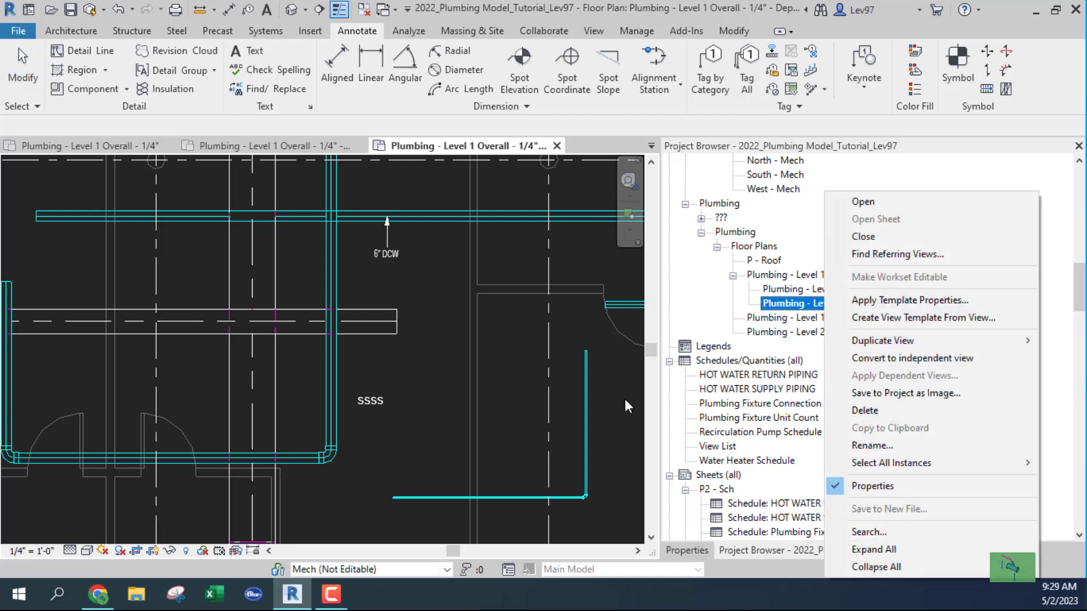
{"action": "left_click", "coordinate": [531, 348]}
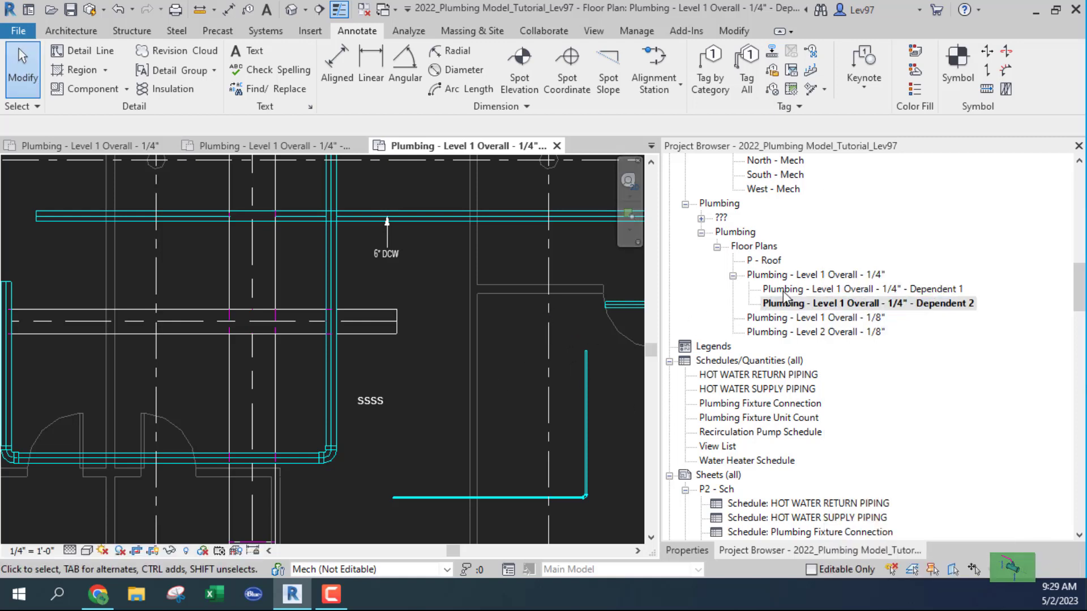
{"action": "left_click", "coordinate": [800, 276]}
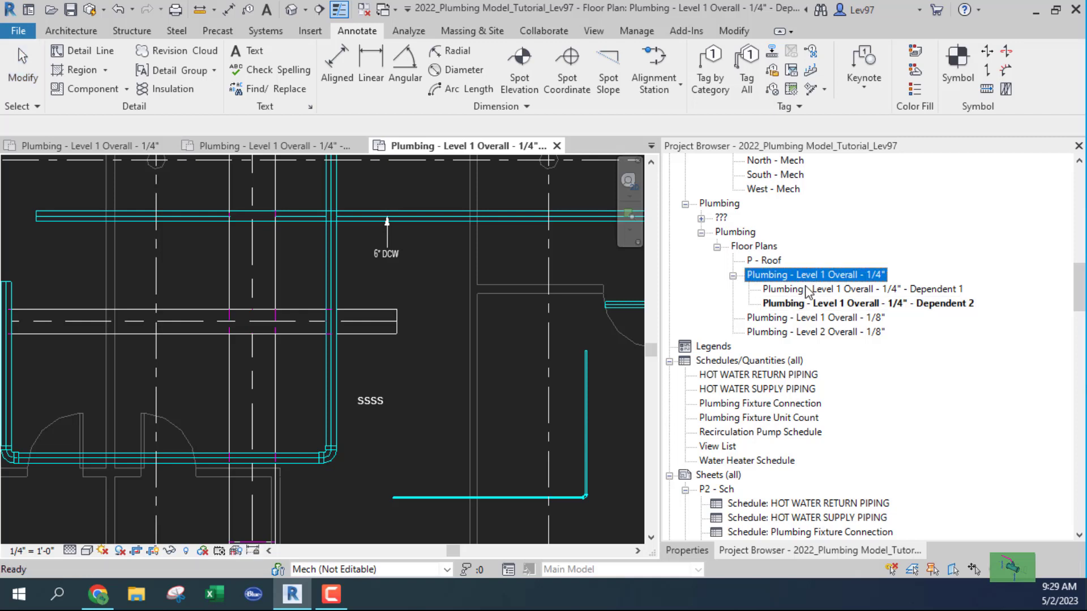
{"action": "left_click", "coordinate": [807, 289]}
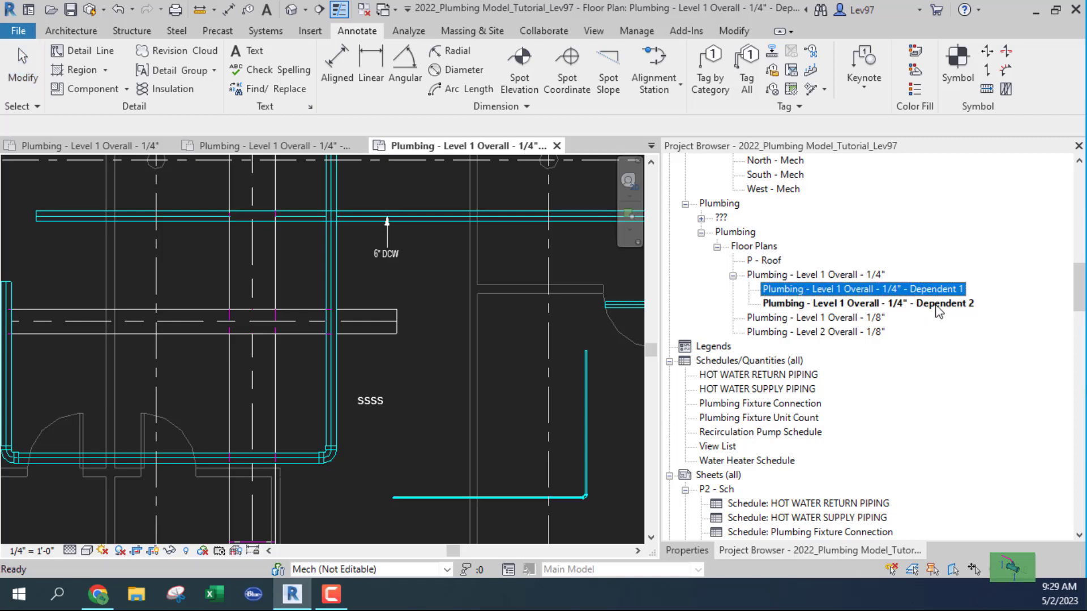
{"action": "right_click", "coordinate": [863, 293]}
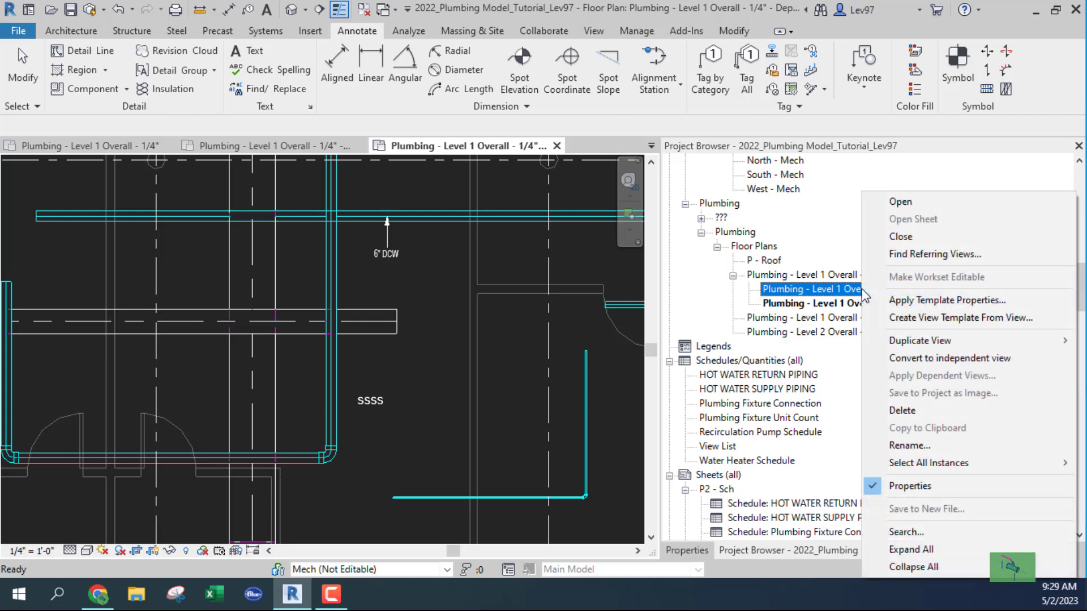
{"action": "mouse_move", "coordinate": [906, 342]}
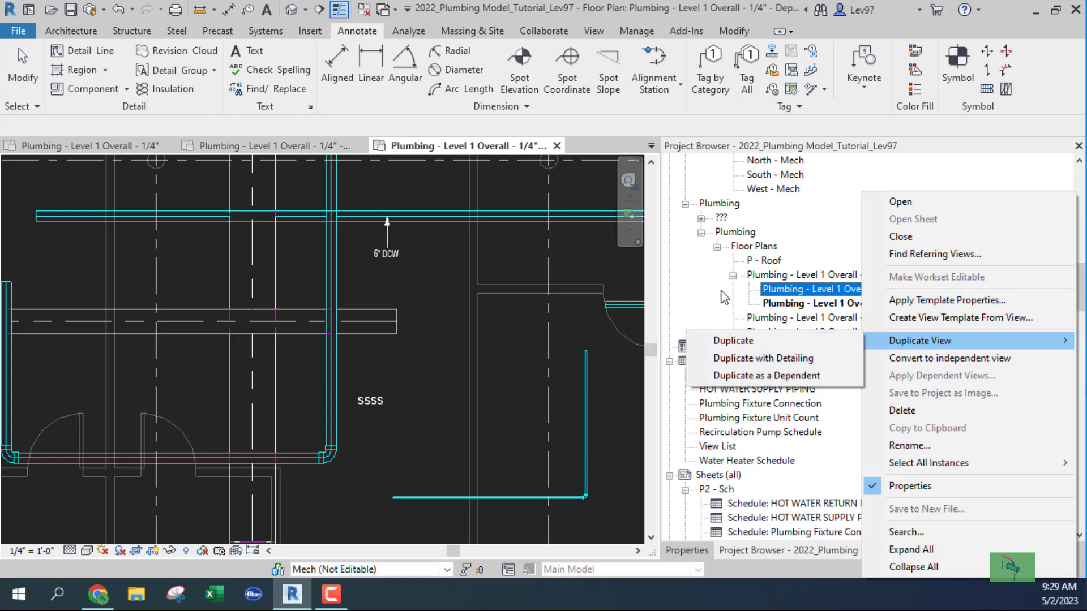
{"action": "left_click", "coordinate": [520, 341]}
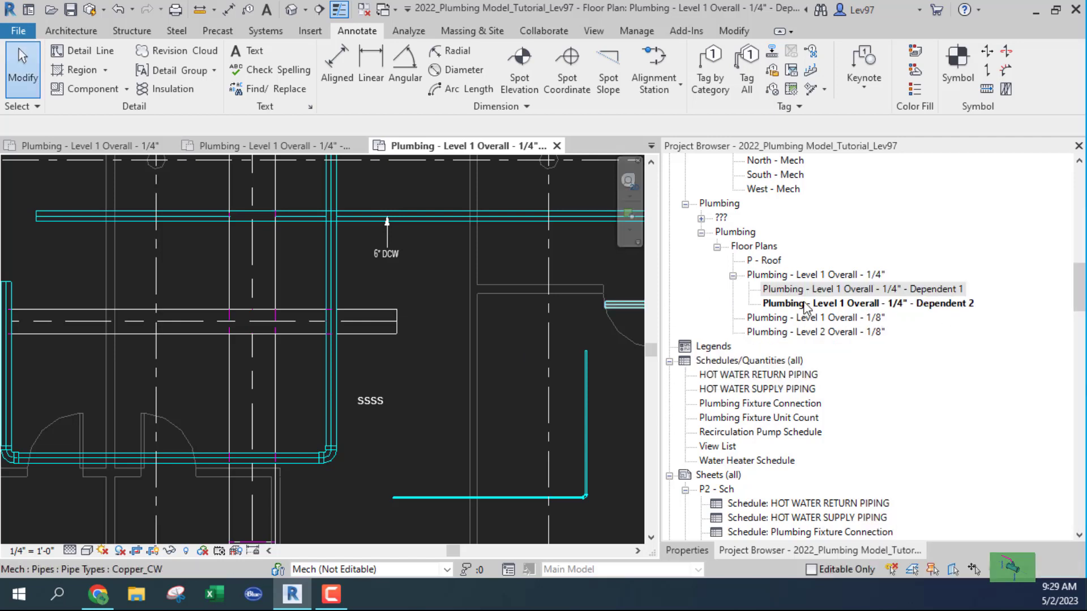
{"action": "left_click", "coordinate": [778, 277]}
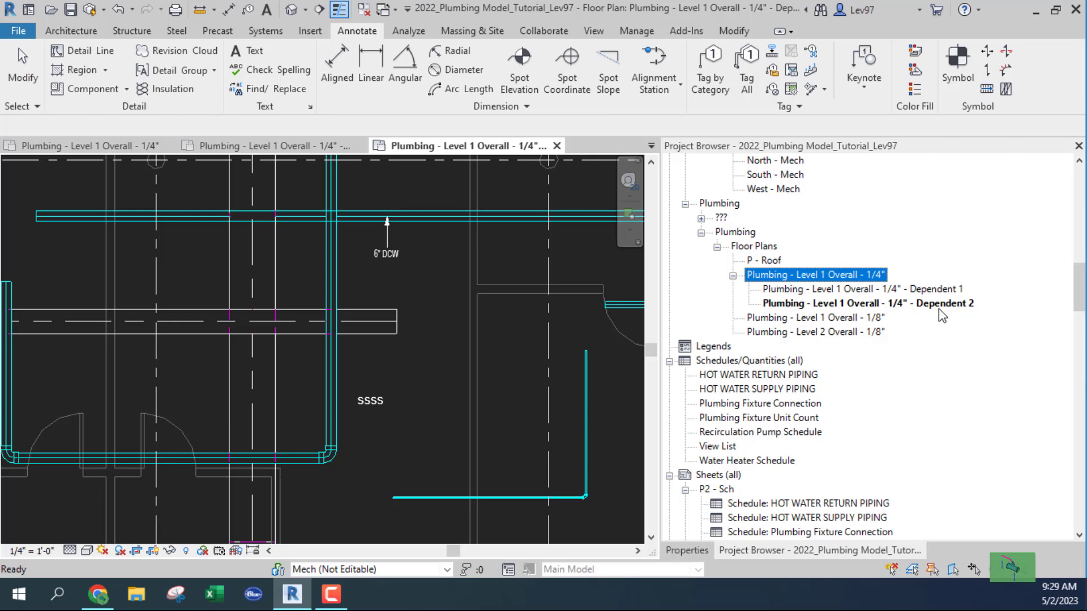
{"action": "right_click", "coordinate": [816, 277]}
{"action": "mouse_move", "coordinate": [886, 314]}
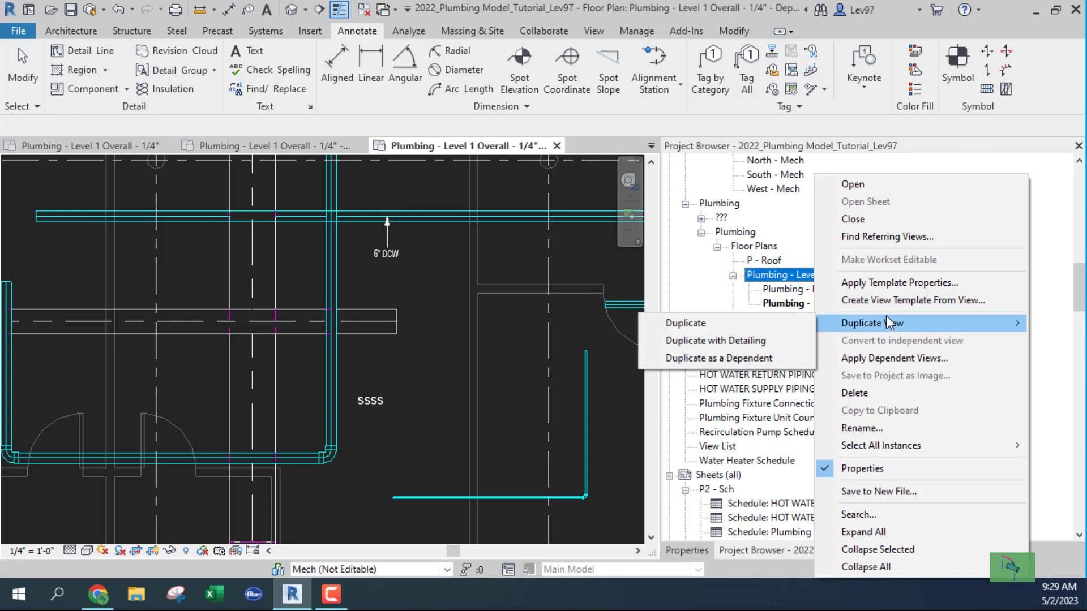
{"action": "left_click", "coordinate": [723, 358]}
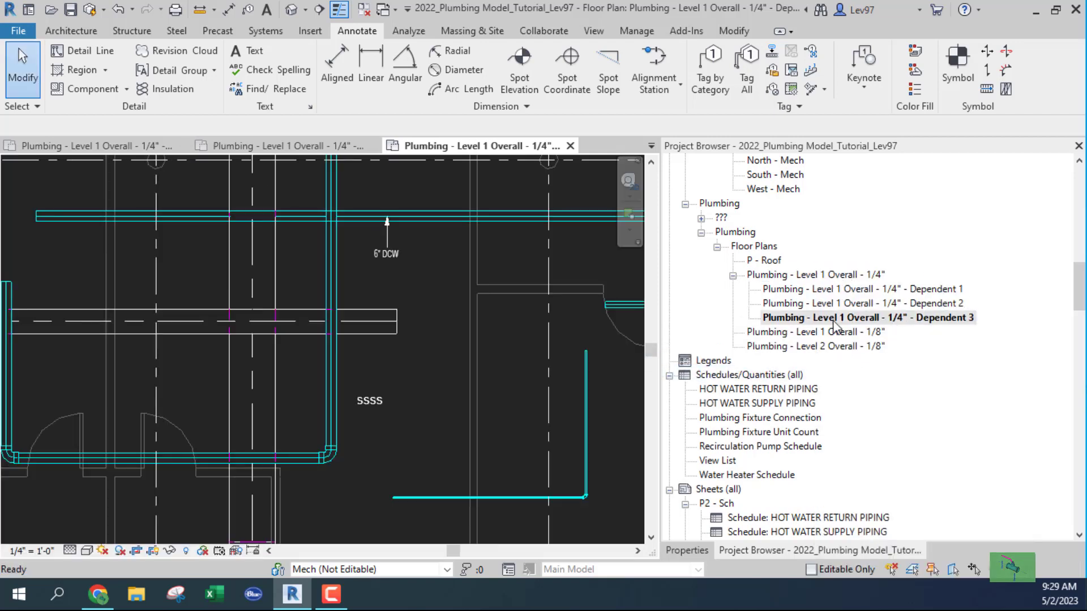
Duplicate Dependent 1 as Dependent 4, then undo three times to remove Dependents 4, 3 and 2.
{"action": "left_click", "coordinate": [838, 290]}
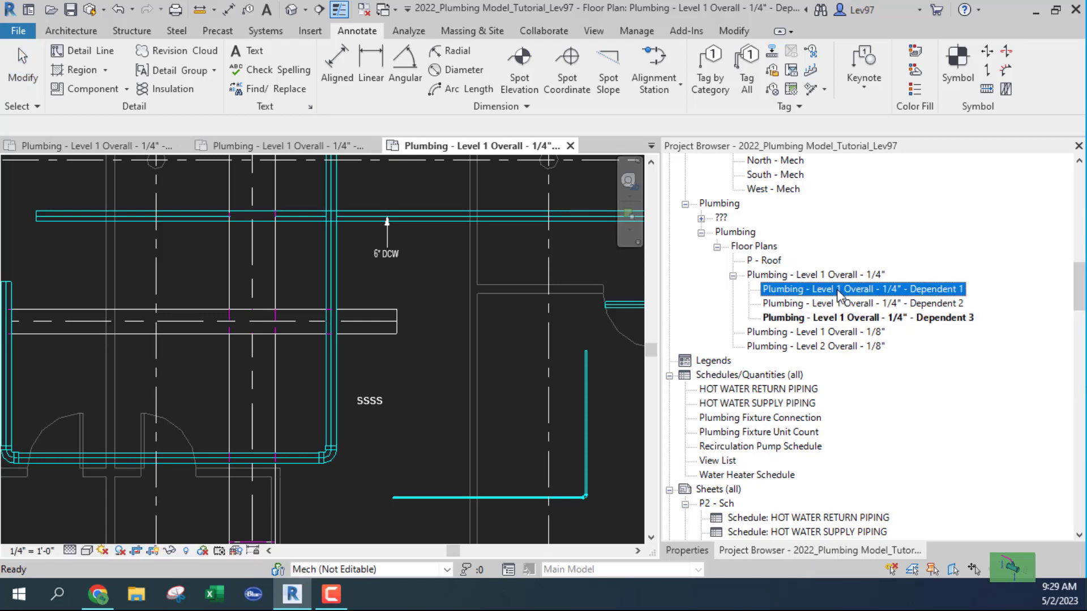
{"action": "right_click", "coordinate": [838, 292]}
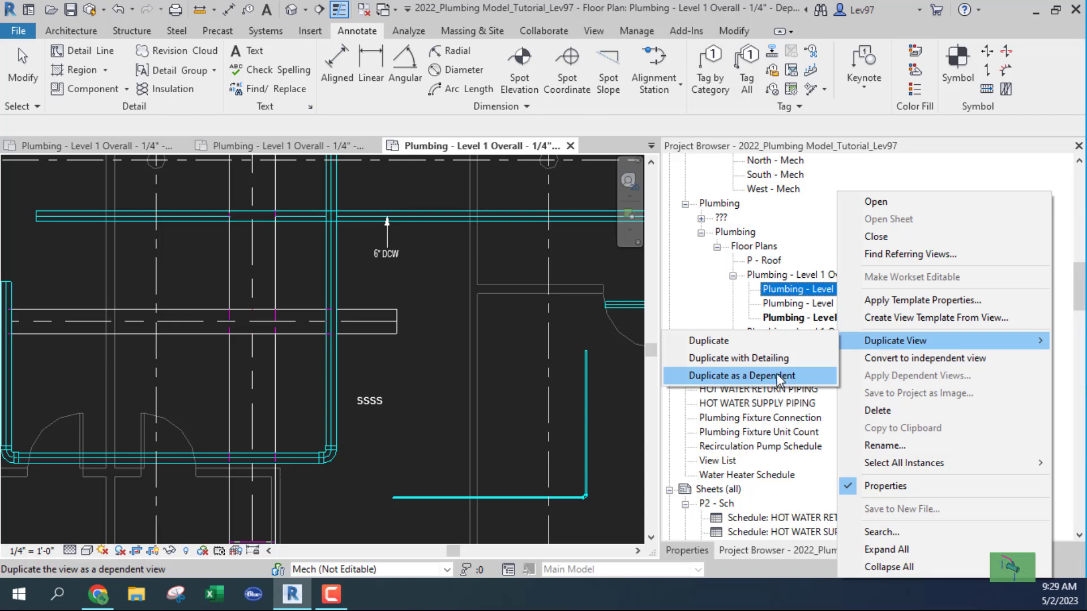
{"action": "left_click", "coordinate": [745, 376]}
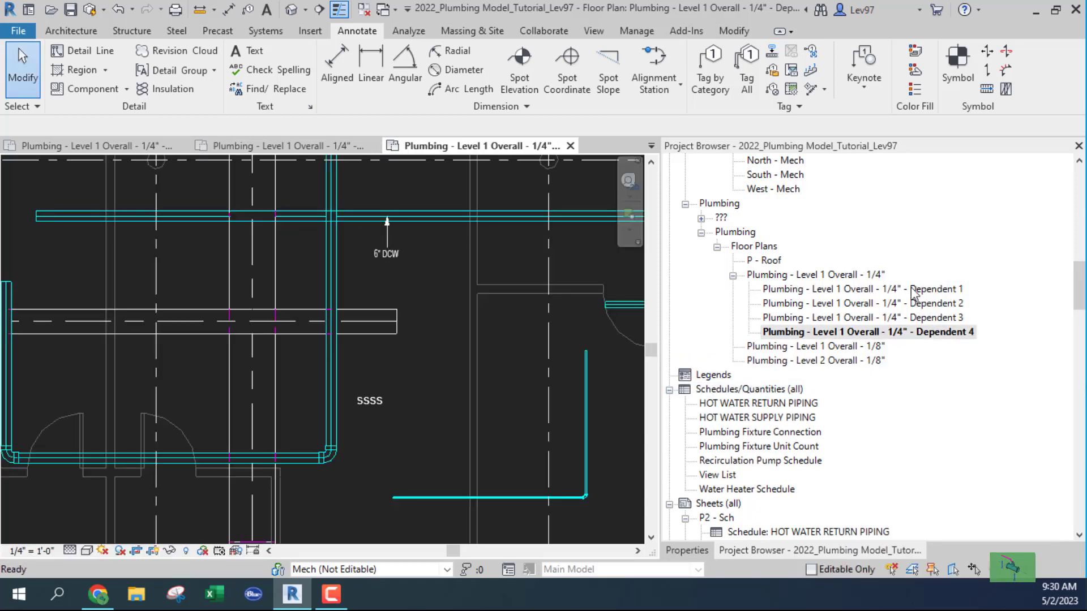
{"action": "left_click", "coordinate": [117, 8]}
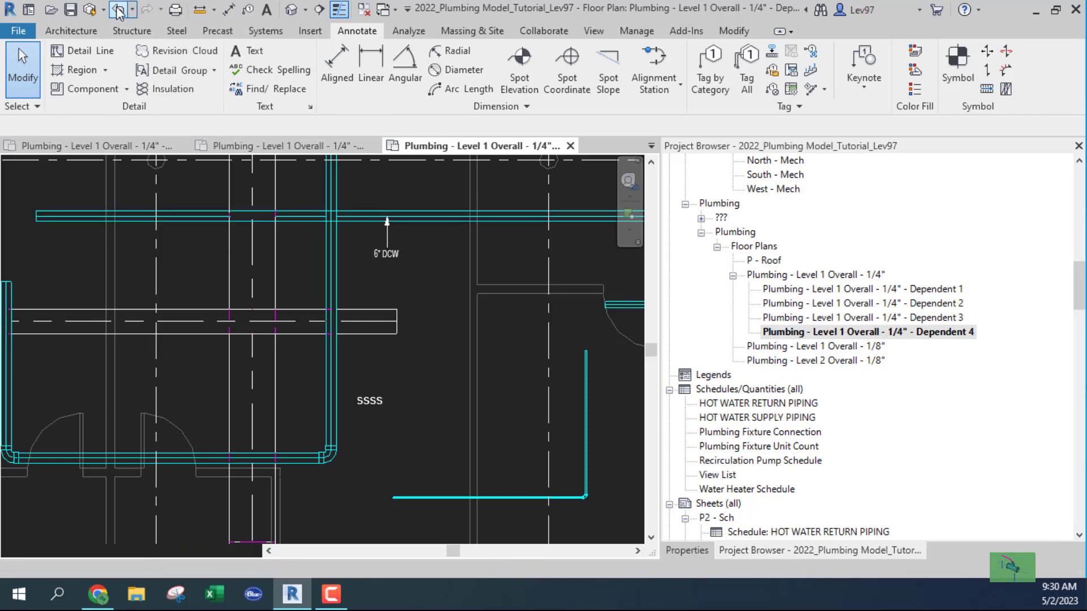
{"action": "left_click", "coordinate": [117, 9]}
{"action": "left_click", "coordinate": [118, 9]}
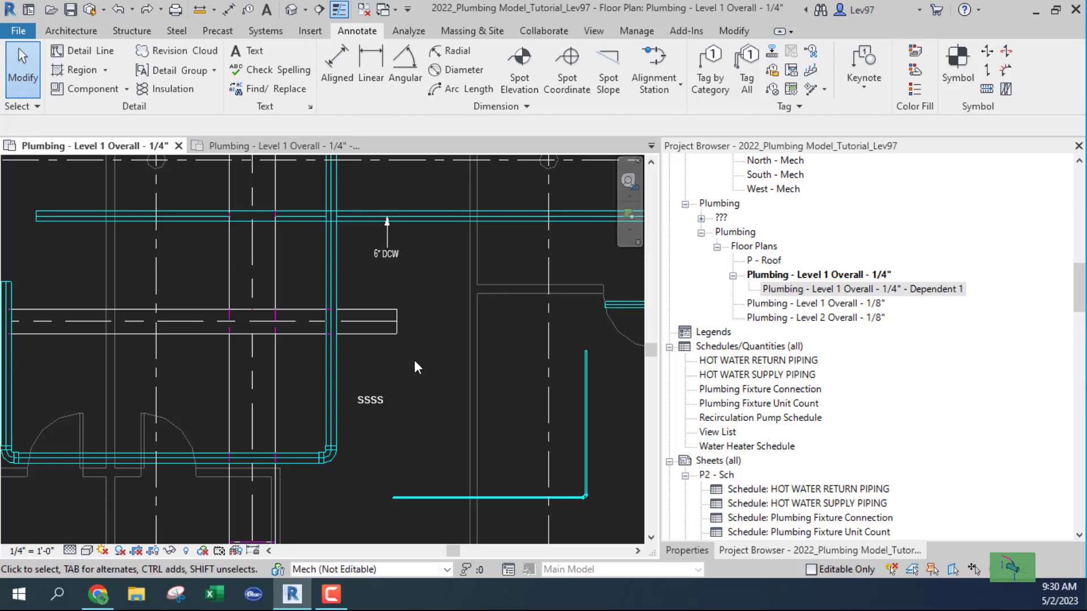
{"action": "scroll", "coordinate": [415, 367], "scroll_direction": "down", "scroll_amount": 5}
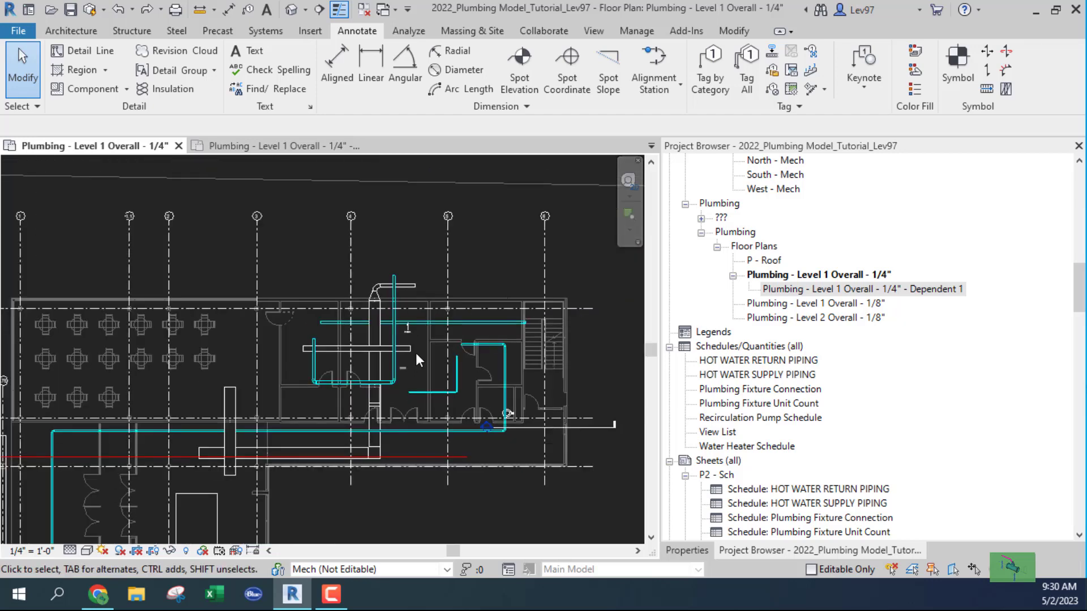
{"action": "scroll", "coordinate": [416, 352], "scroll_direction": "down", "scroll_amount": 5}
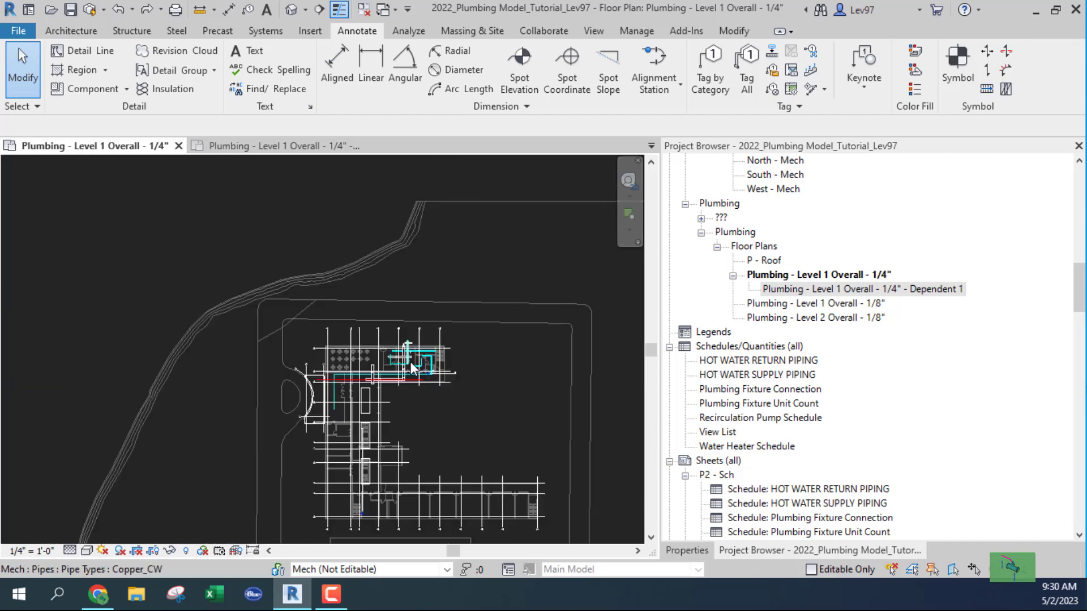
{"action": "scroll", "coordinate": [410, 362], "scroll_direction": "down", "scroll_amount": 2}
{"action": "middle_click_drag", "start_coordinate": [425, 382], "coordinate": [369, 271]}
{"action": "scroll", "coordinate": [352, 321], "scroll_direction": "down", "scroll_amount": 3}
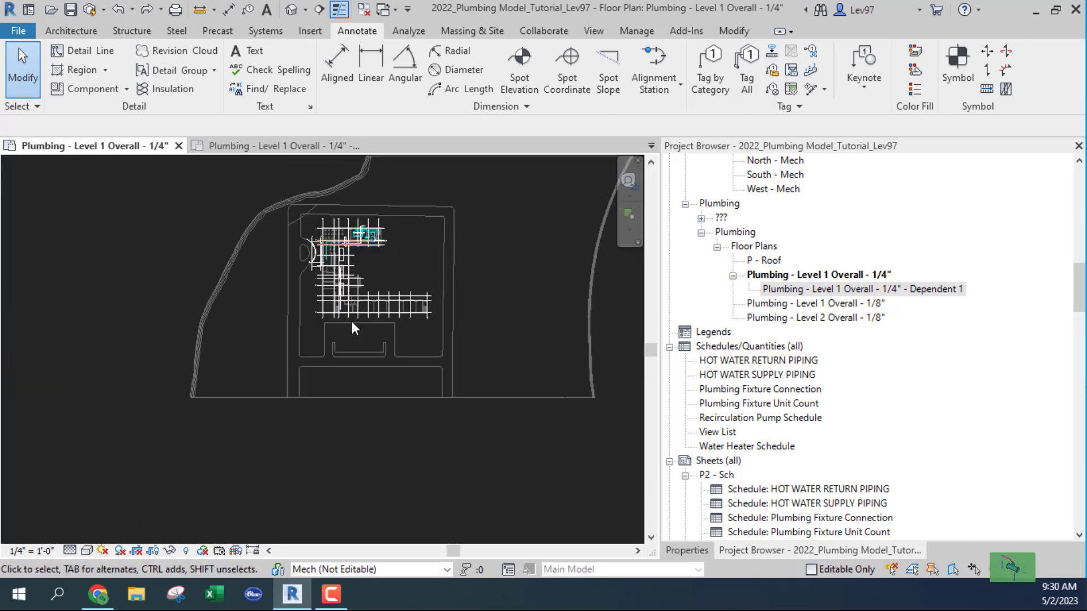
{"action": "scroll", "coordinate": [352, 321], "scroll_direction": "down", "scroll_amount": 4}
{"action": "scroll", "coordinate": [348, 315], "scroll_direction": "up", "scroll_amount": 6}
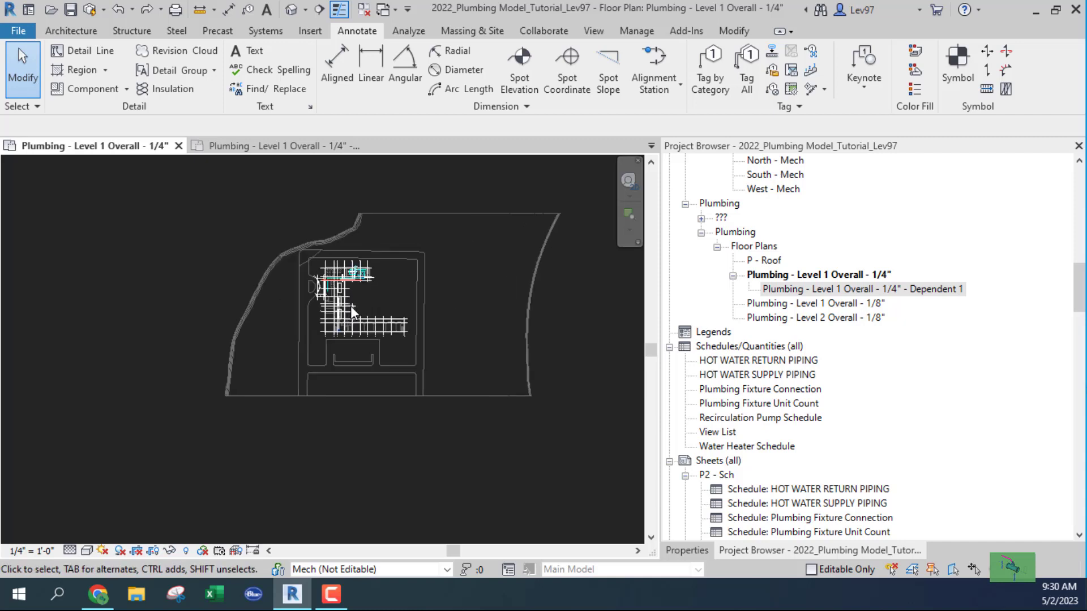
{"action": "middle_click_drag", "start_coordinate": [369, 266], "coordinate": [383, 345]}
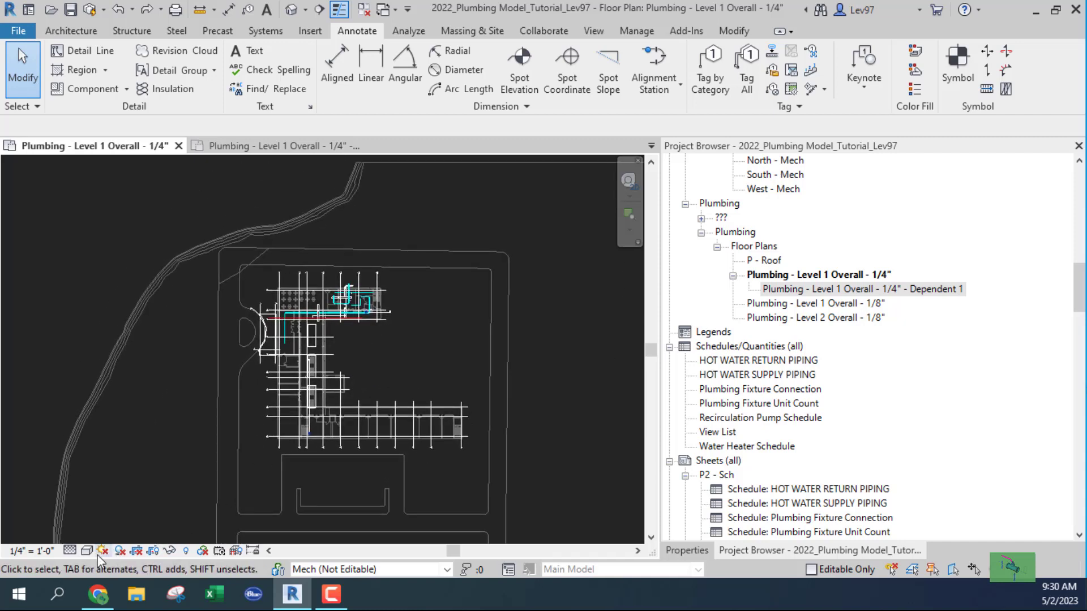
{"action": "left_click", "coordinate": [136, 550]}
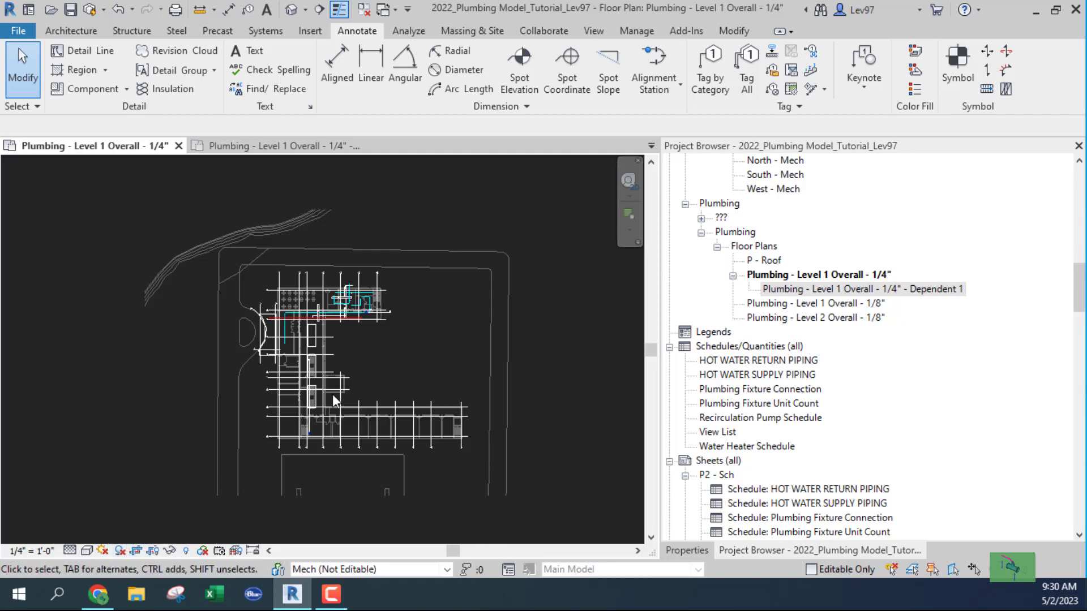
{"action": "scroll", "coordinate": [340, 429], "scroll_direction": "down", "scroll_amount": 3}
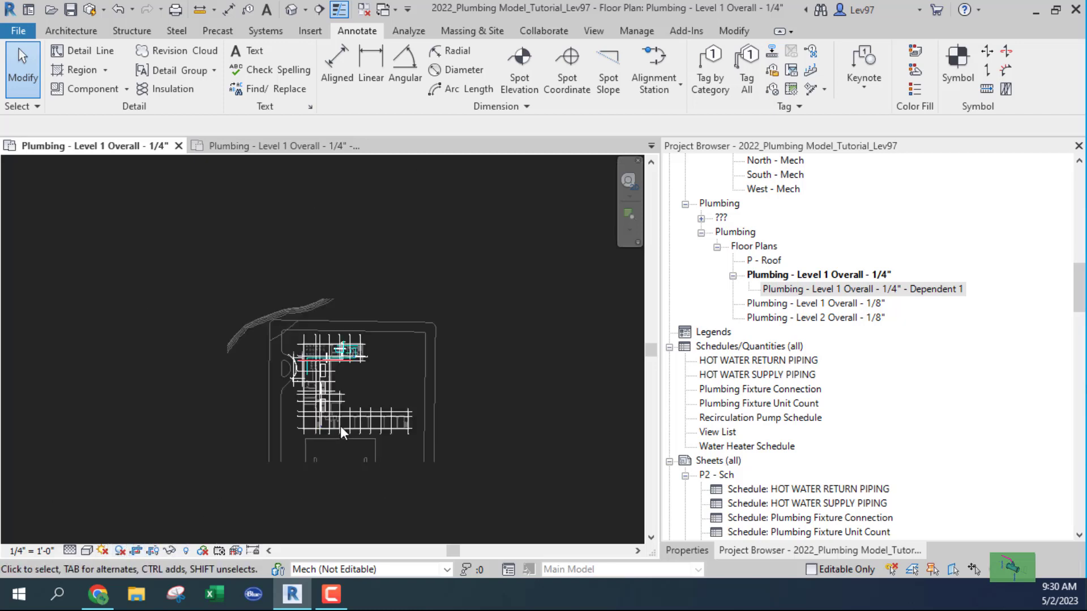
{"action": "left_click", "coordinate": [135, 552]}
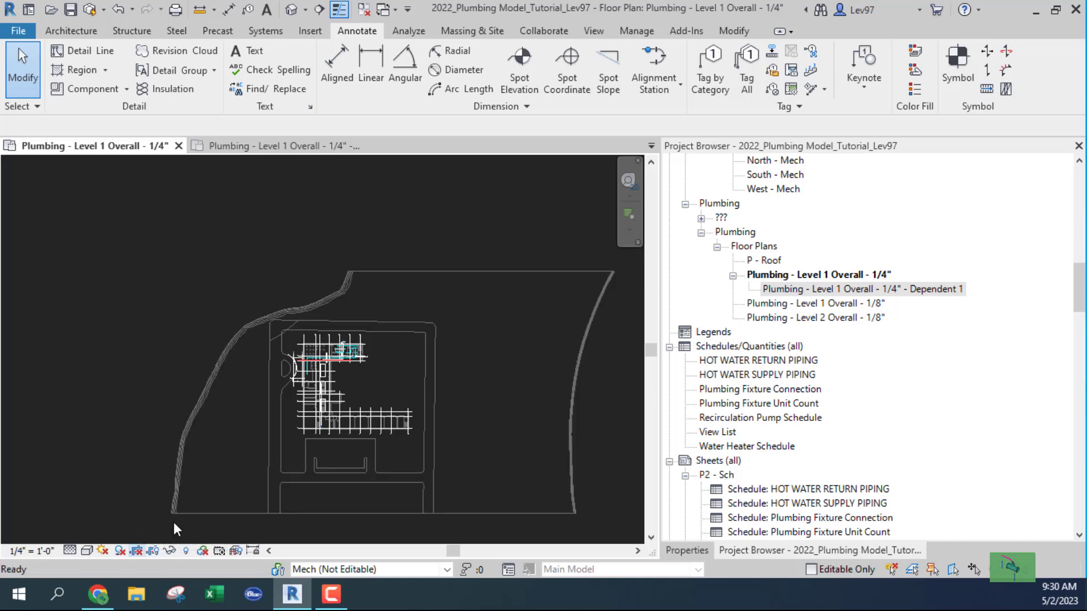
Show the plan's crop region and drag its right edge inward, then back out to the right.
{"action": "left_click", "coordinate": [153, 552]}
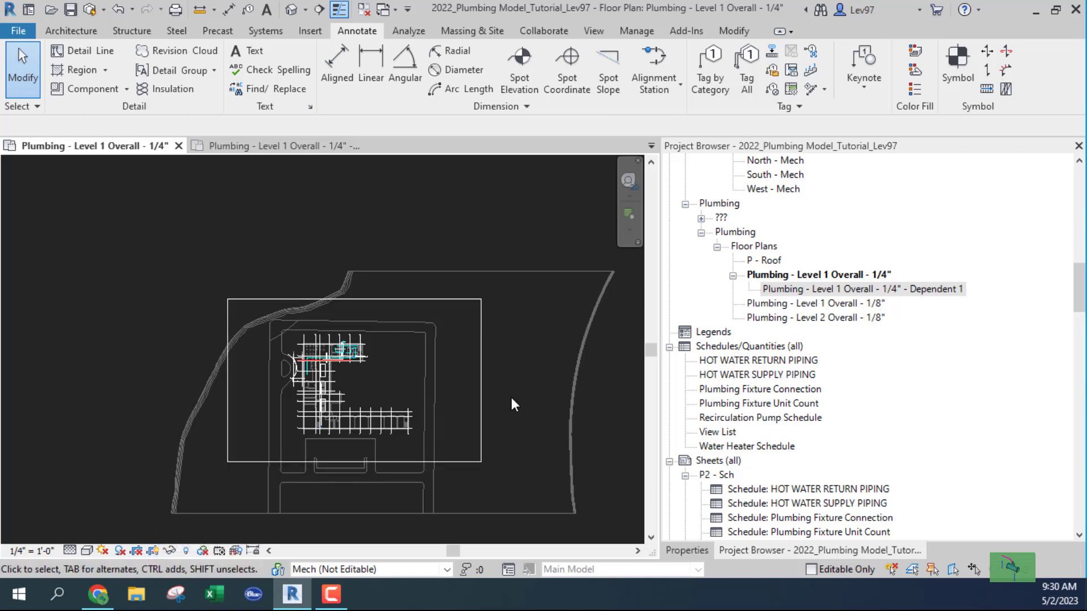
{"action": "middle_click_drag", "start_coordinate": [512, 397], "coordinate": [430, 447]}
{"action": "left_click", "coordinate": [401, 433]}
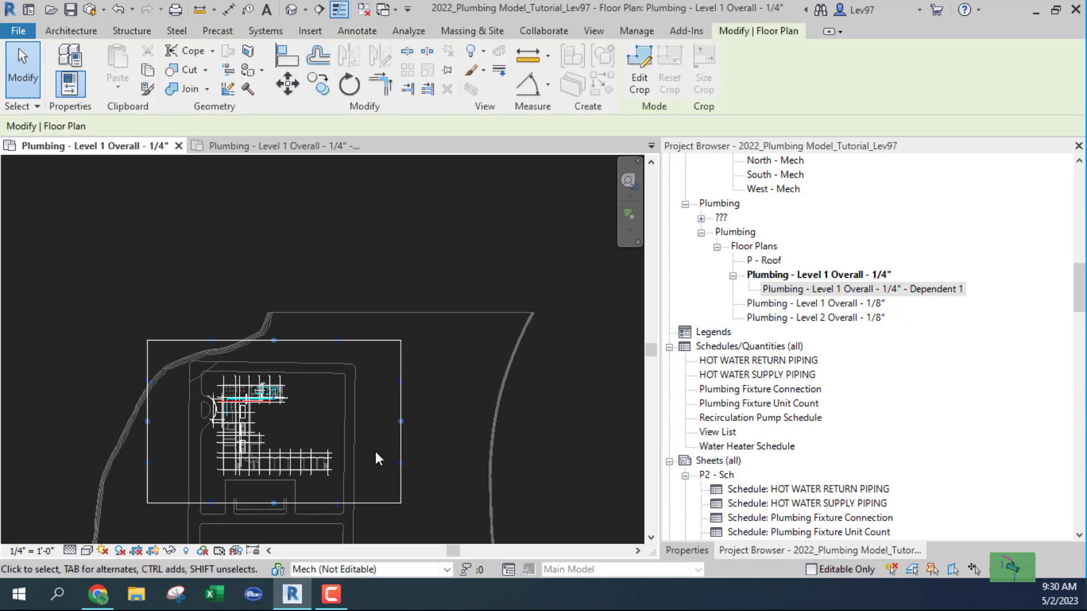
{"action": "left_click_drag", "start_coordinate": [351, 423], "coordinate": [291, 423]}
{"action": "left_click_drag", "start_coordinate": [291, 422], "coordinate": [368, 421]}
Display the plan view's Properties panel and deselect the crop region.
{"action": "left_click", "coordinate": [401, 417]}
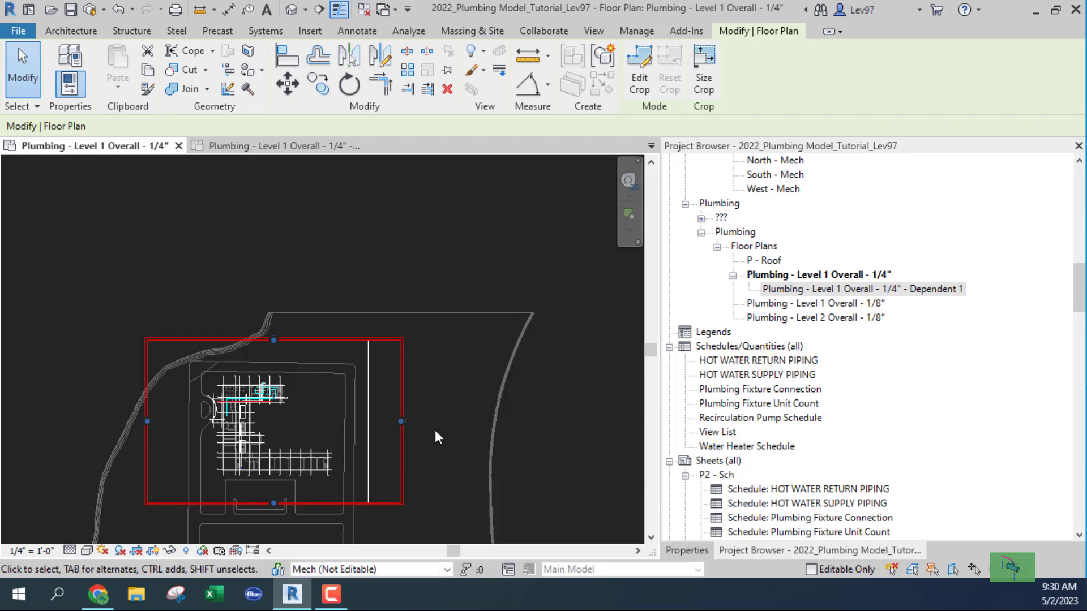
{"action": "left_click", "coordinate": [699, 551]}
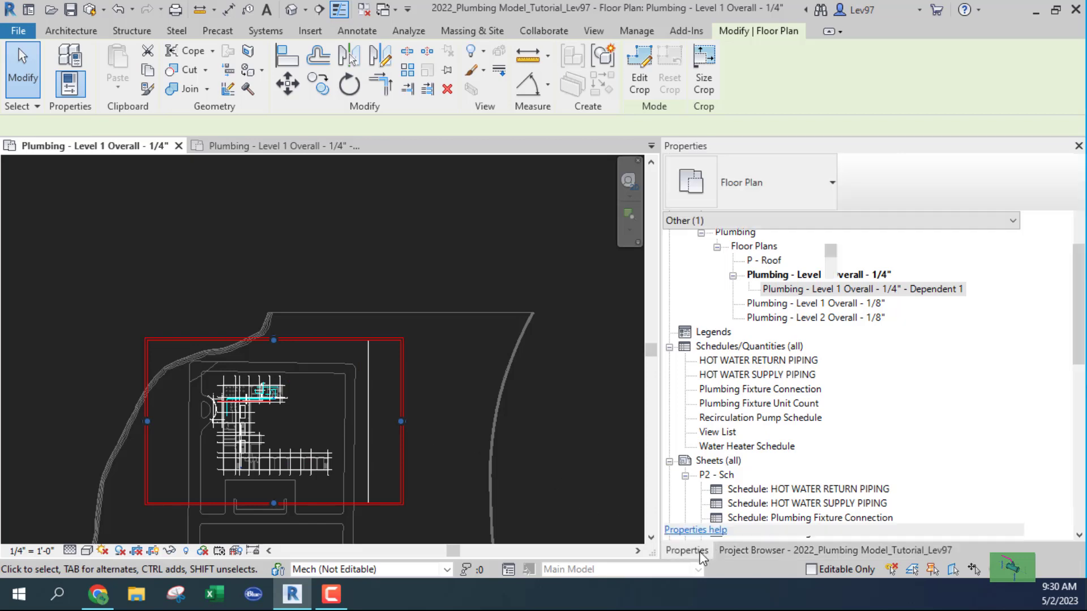
{"action": "left_click", "coordinate": [529, 457]}
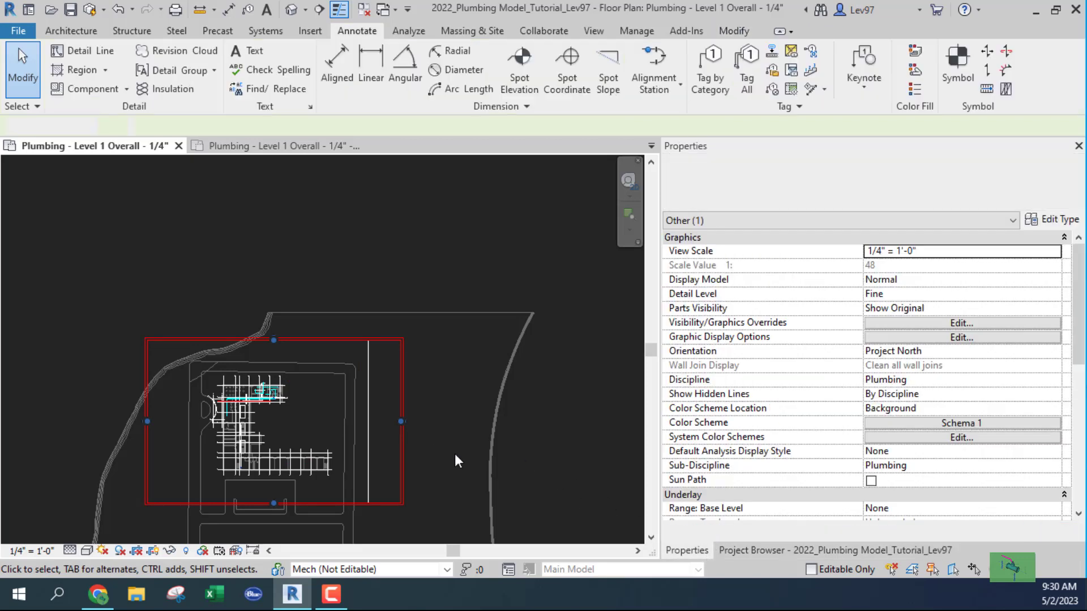
Select the overall plan's crop region and drag its right edge left toward the building.
{"action": "middle_click_drag", "start_coordinate": [441, 402], "coordinate": [555, 365]}
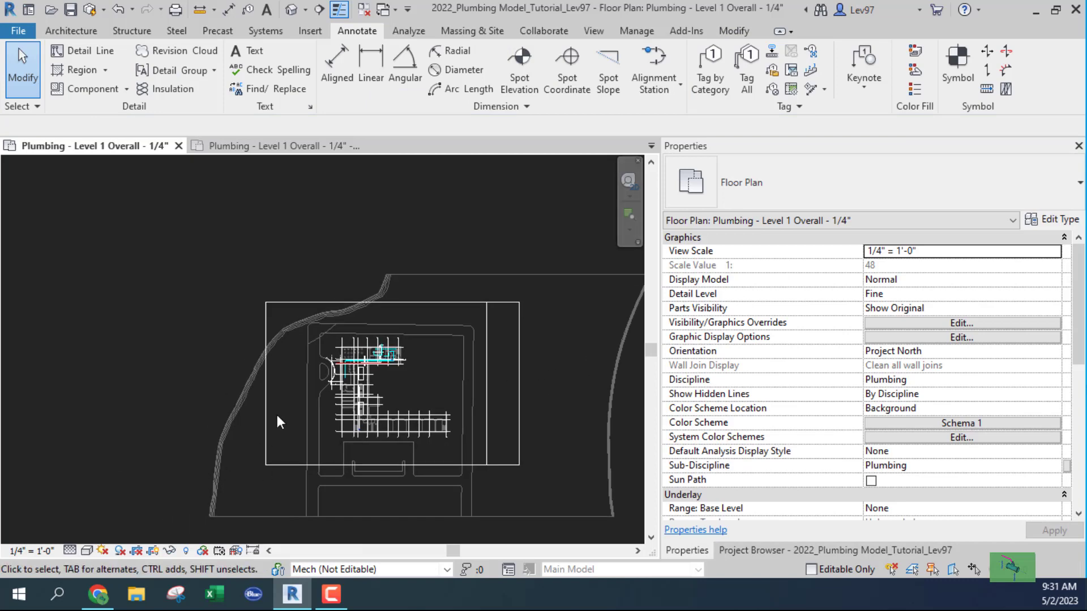
{"action": "middle_click_drag", "start_coordinate": [272, 415], "coordinate": [147, 423]}
{"action": "scroll", "coordinate": [283, 373], "scroll_direction": "up", "scroll_amount": 1}
{"action": "scroll", "coordinate": [283, 373], "scroll_direction": "down", "scroll_amount": 2}
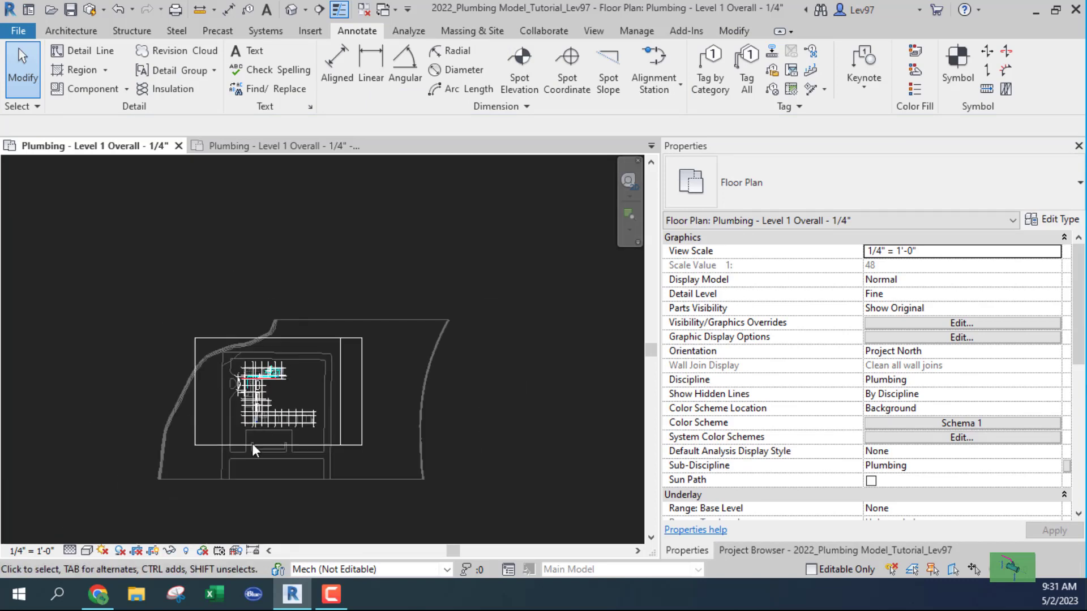
{"action": "left_click", "coordinate": [227, 445]}
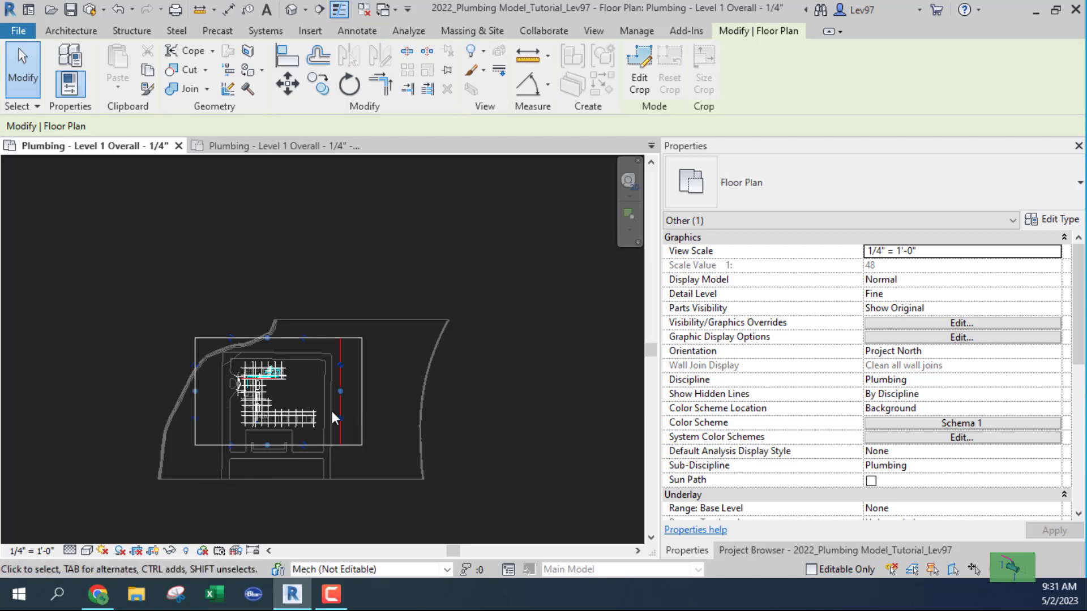
{"action": "scroll", "coordinate": [351, 385], "scroll_direction": "up", "scroll_amount": 5}
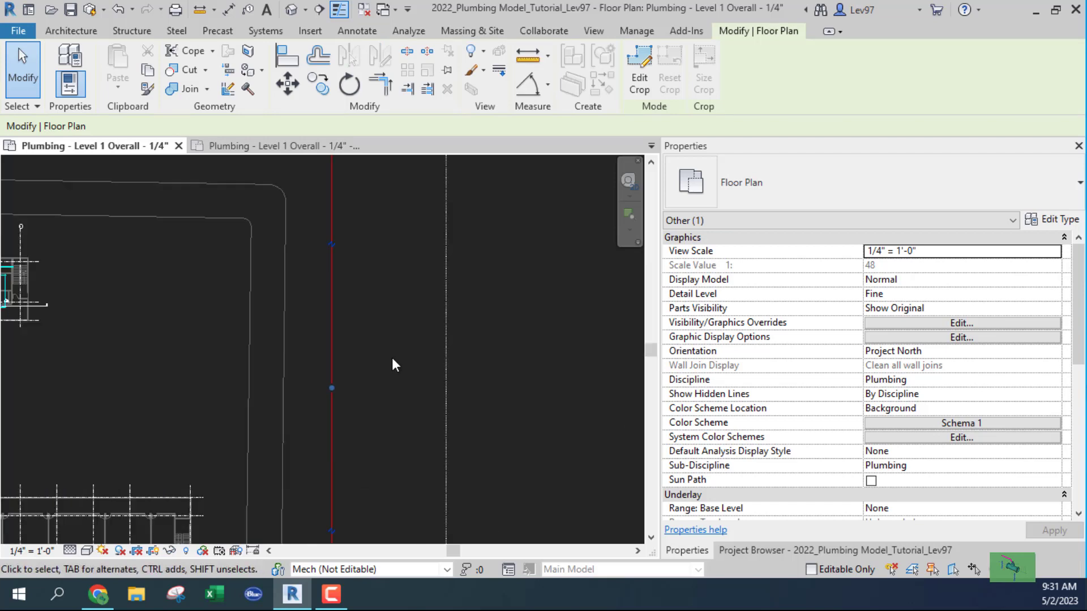
{"action": "left_click", "coordinate": [446, 397]}
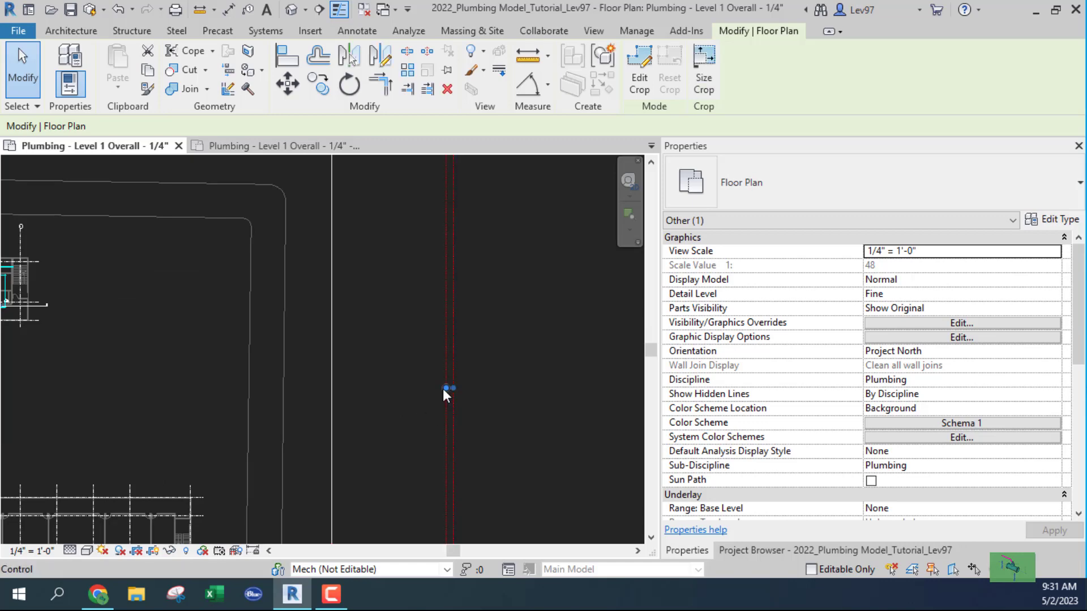
{"action": "left_click_drag", "start_coordinate": [443, 388], "coordinate": [216, 390]}
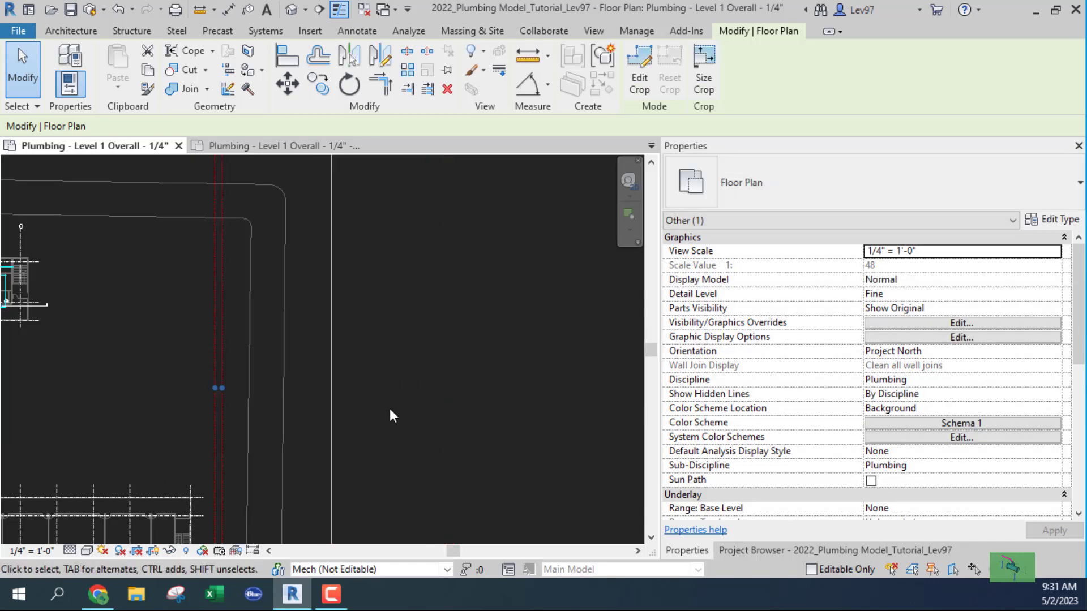
Undo the misplaced crop edge move, set the right edge at mid-building, and hide the crop boundary.
{"action": "scroll", "coordinate": [393, 412], "scroll_direction": "down", "scroll_amount": 5}
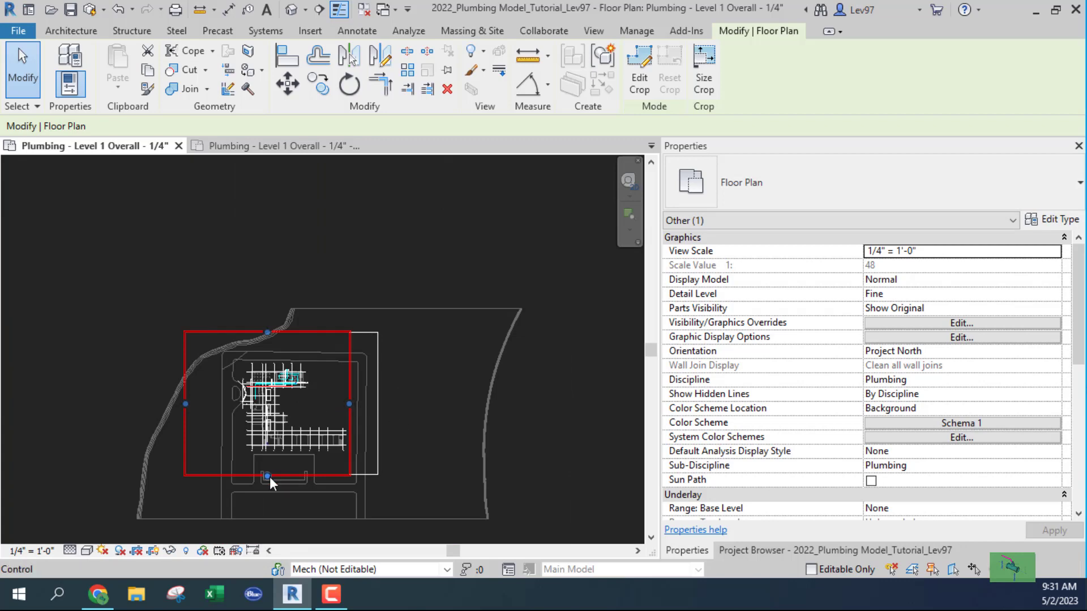
{"action": "scroll", "coordinate": [334, 404], "scroll_direction": "up", "scroll_amount": 5}
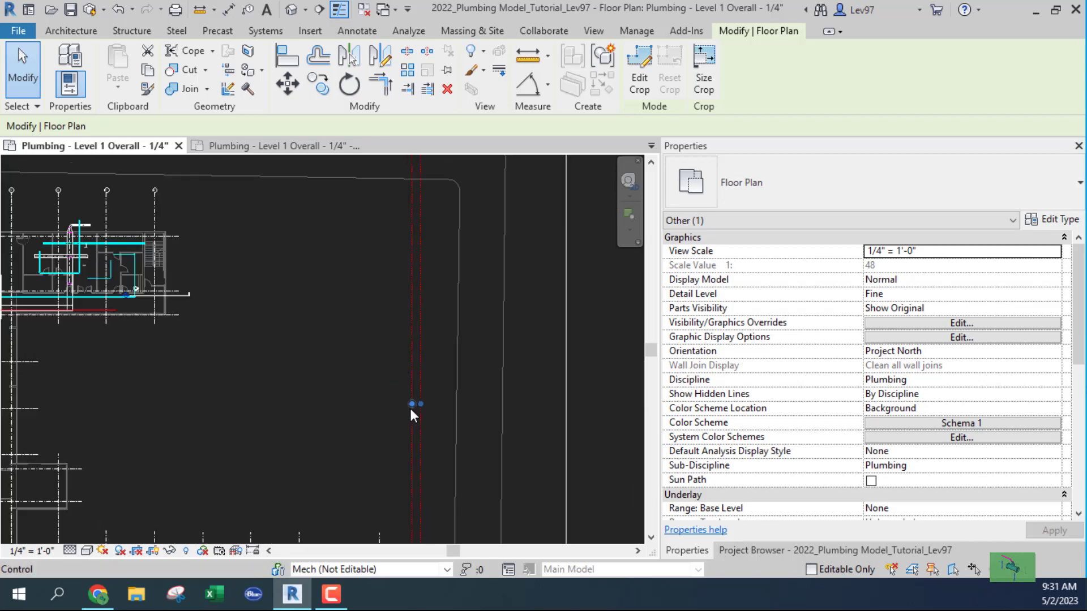
{"action": "left_click_drag", "start_coordinate": [412, 404], "coordinate": [205, 403]}
{"action": "middle_click_drag", "start_coordinate": [299, 419], "coordinate": [392, 270]}
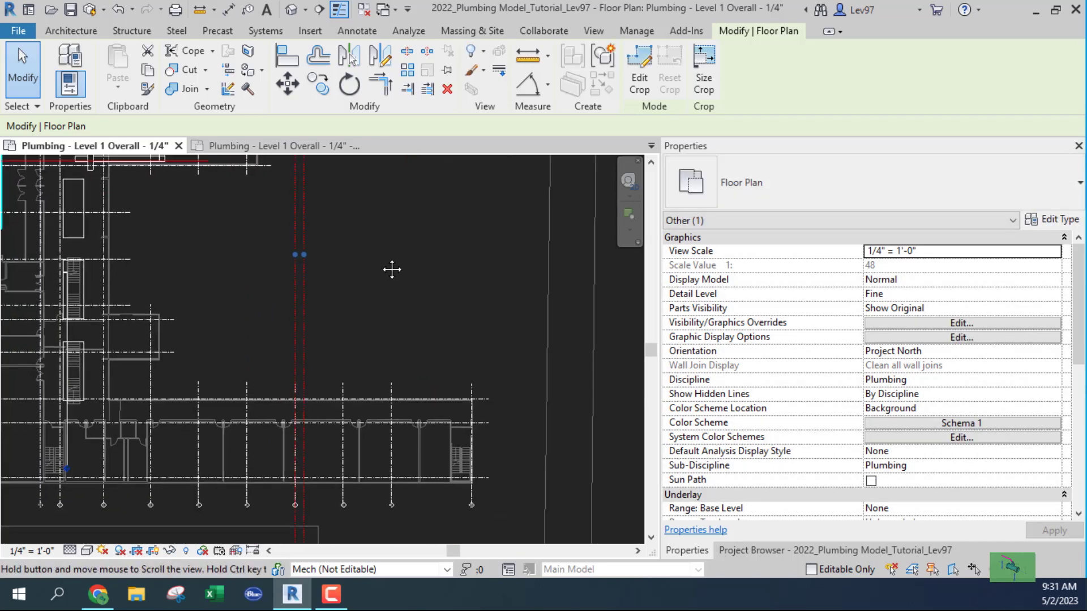
{"action": "scroll", "coordinate": [362, 334], "scroll_direction": "down", "scroll_amount": 2}
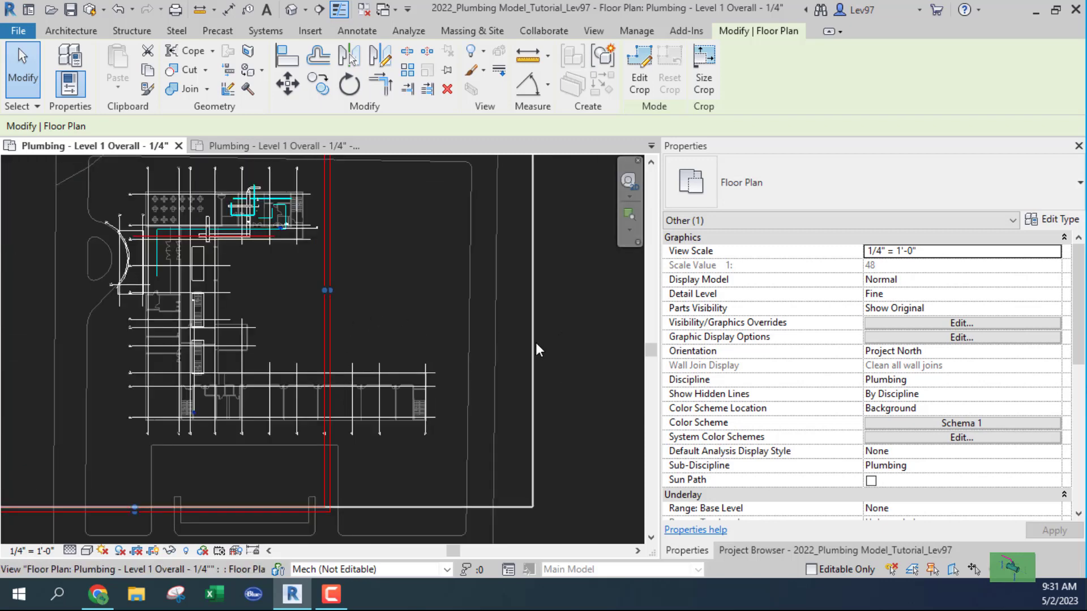
{"action": "key", "text": "ctrl+z"}
{"action": "left_click_drag", "start_coordinate": [532, 291], "coordinate": [347, 292]}
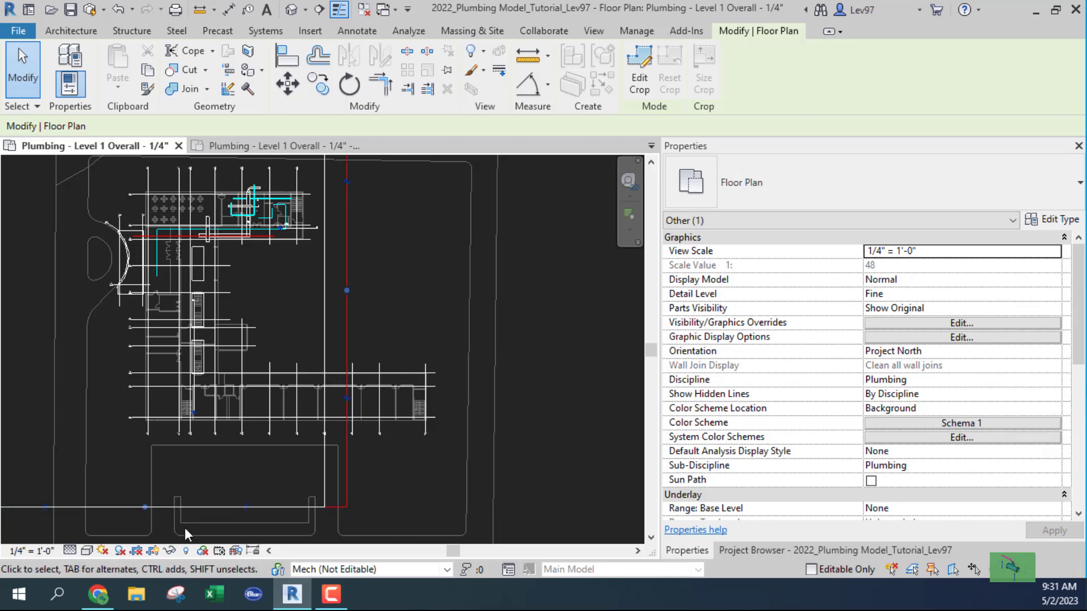
{"action": "left_click", "coordinate": [151, 551]}
{"action": "scroll", "coordinate": [312, 433], "scroll_direction": "down", "scroll_amount": 5}
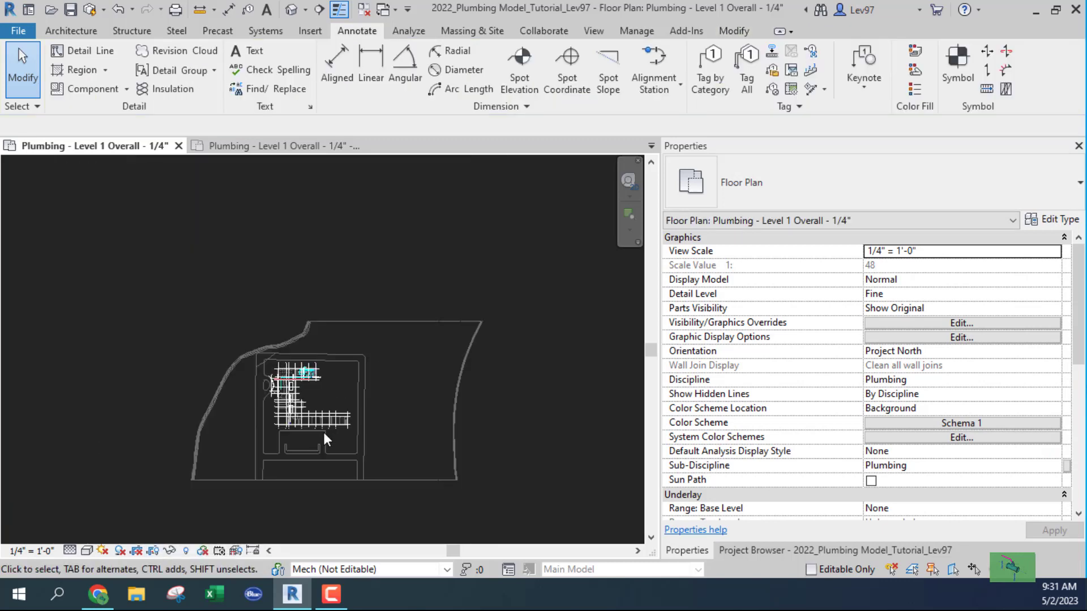
Show the crop boundary, extend its left, bottom, right and top edges past the site, then switch to the dependent view.
{"action": "left_click", "coordinate": [153, 552]}
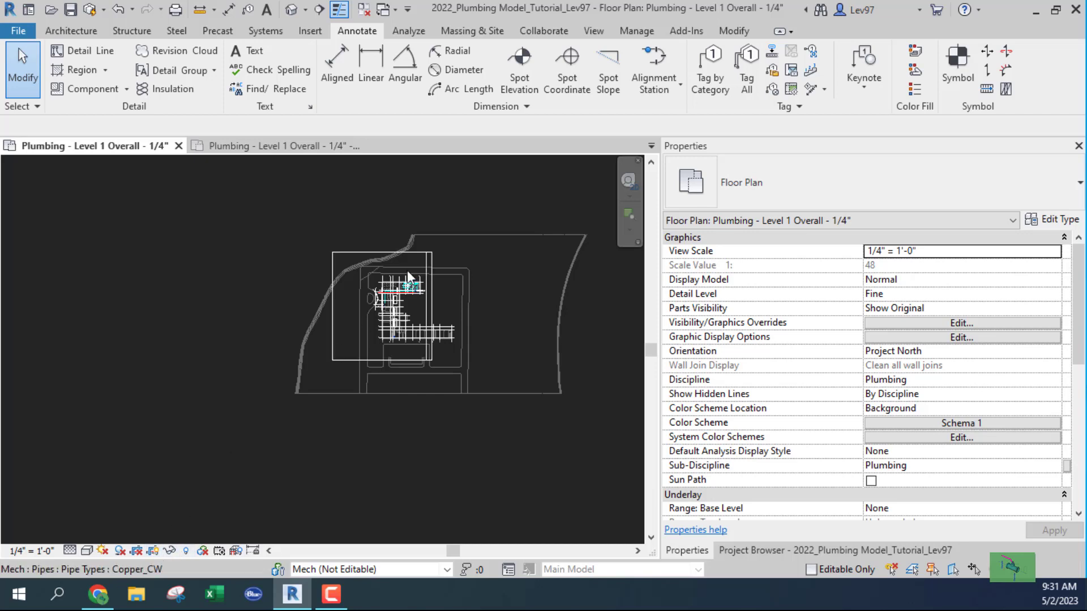
{"action": "left_click", "coordinate": [352, 253]}
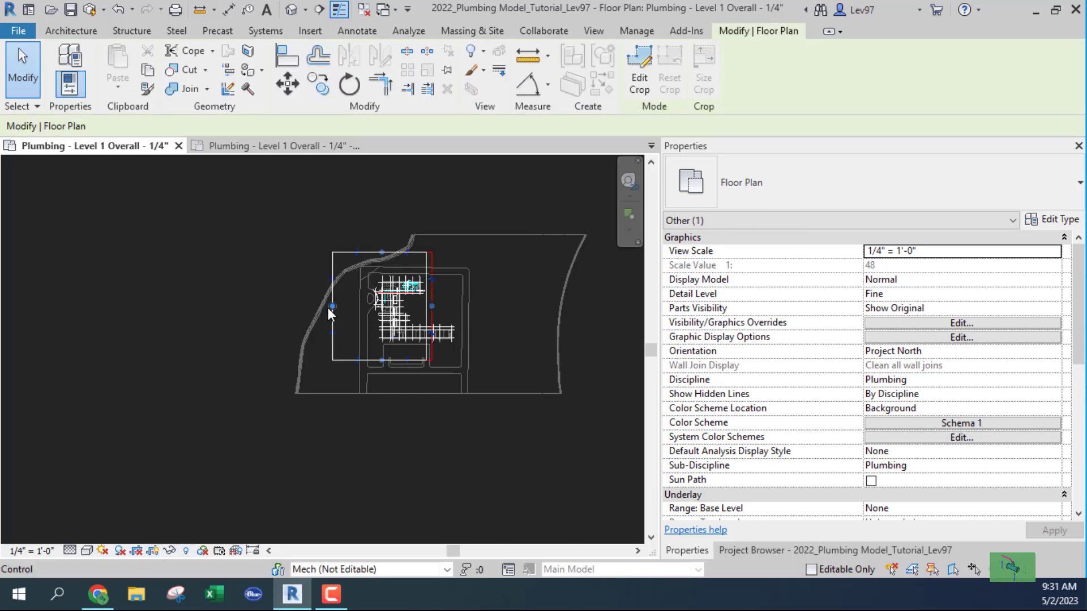
{"action": "left_click_drag", "start_coordinate": [330, 306], "coordinate": [241, 318]}
{"action": "left_click_drag", "start_coordinate": [336, 358], "coordinate": [336, 458]}
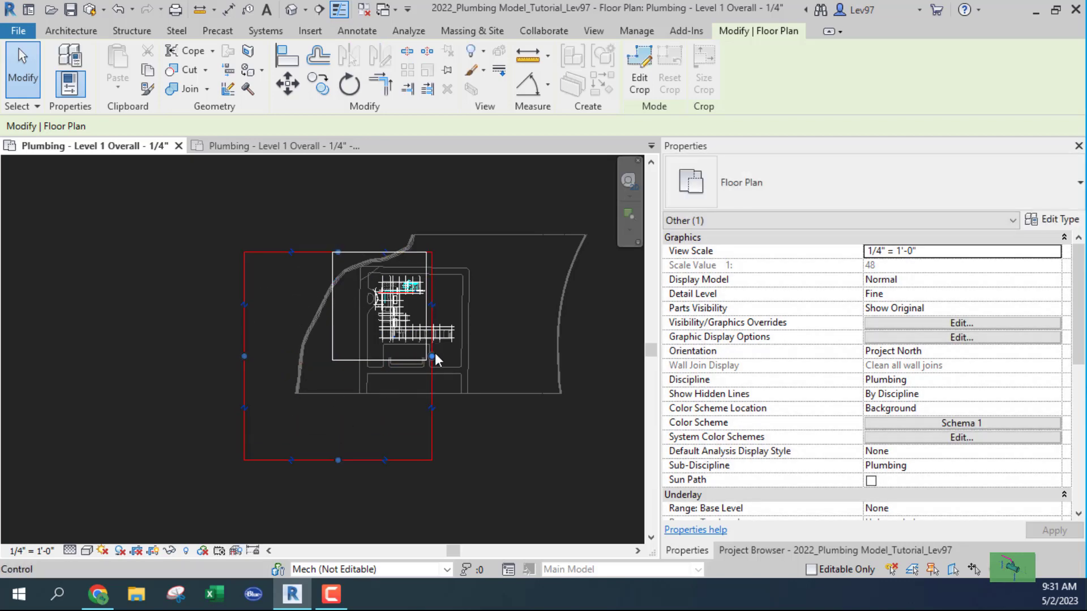
{"action": "left_click_drag", "start_coordinate": [431, 355], "coordinate": [602, 364]}
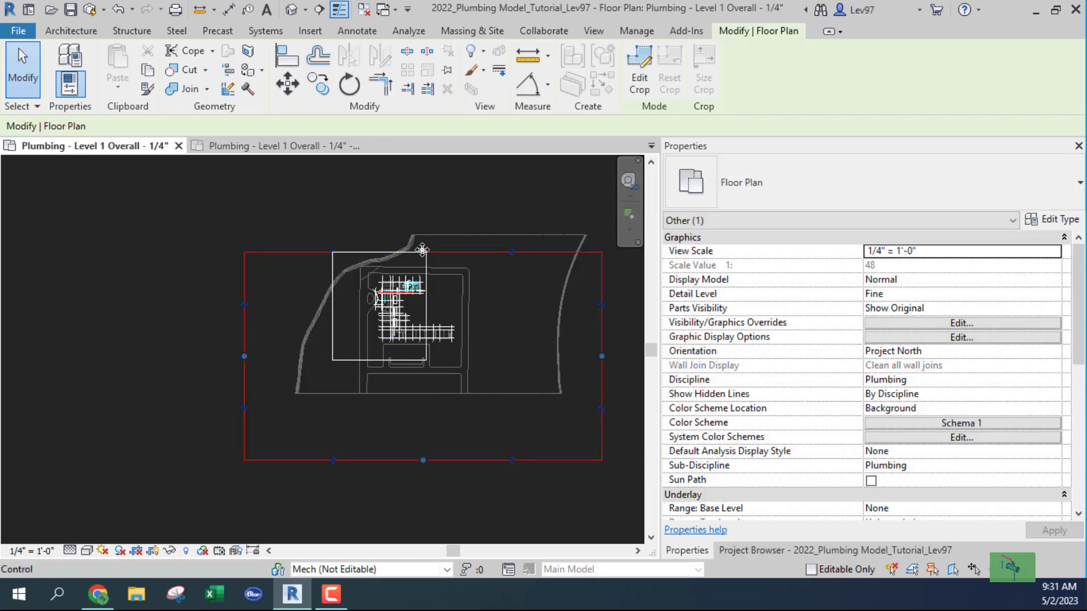
{"action": "left_click_drag", "start_coordinate": [424, 252], "coordinate": [423, 159]}
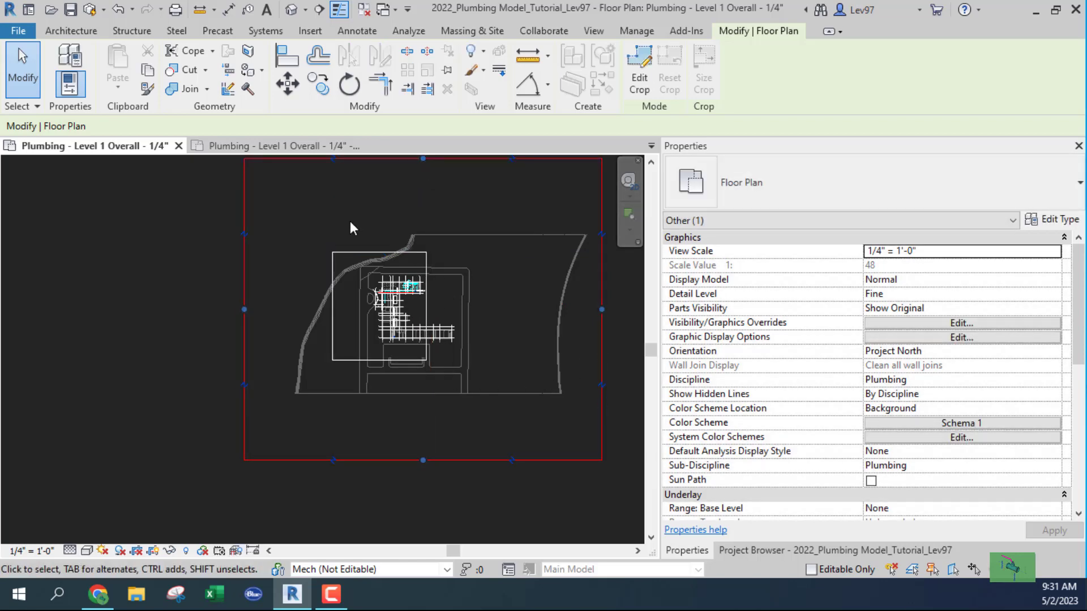
{"action": "left_click", "coordinate": [266, 146]}
Delete the 'Plumbing - Level 1 Overall - 1/4" - Dependent 1' view from the Project Browser.
{"action": "scroll", "coordinate": [391, 396], "scroll_direction": "down", "scroll_amount": 6}
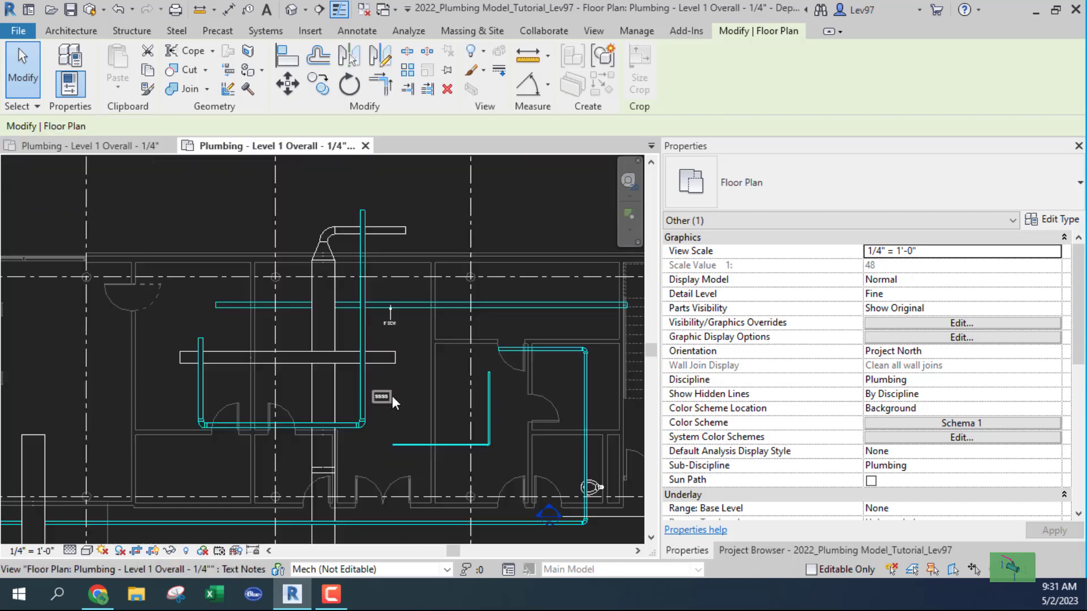
{"action": "left_click", "coordinate": [757, 550]}
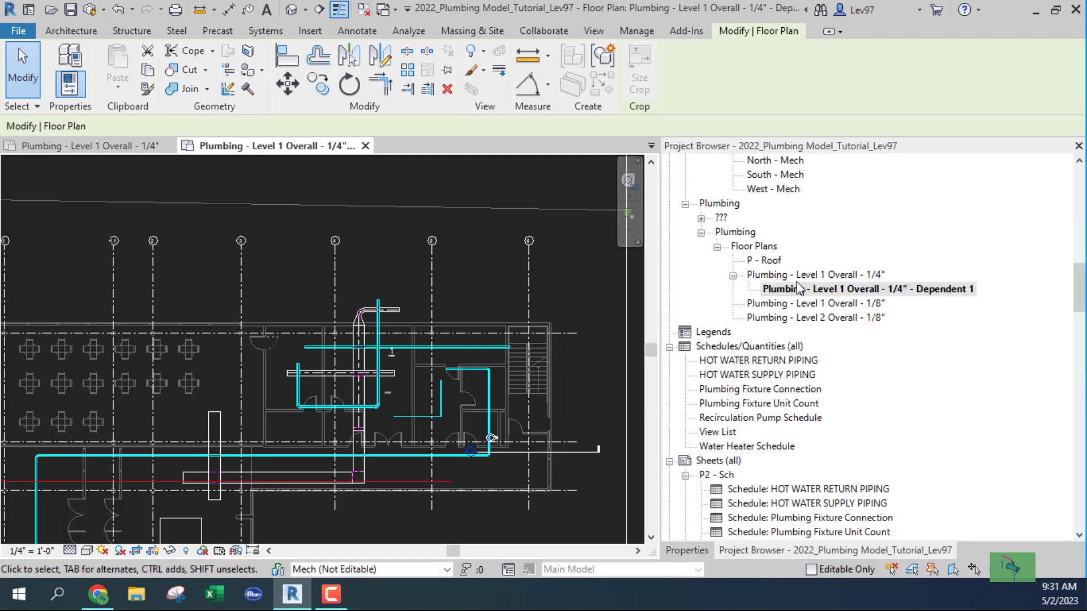
{"action": "scroll", "coordinate": [303, 416], "scroll_direction": "down", "scroll_amount": 2}
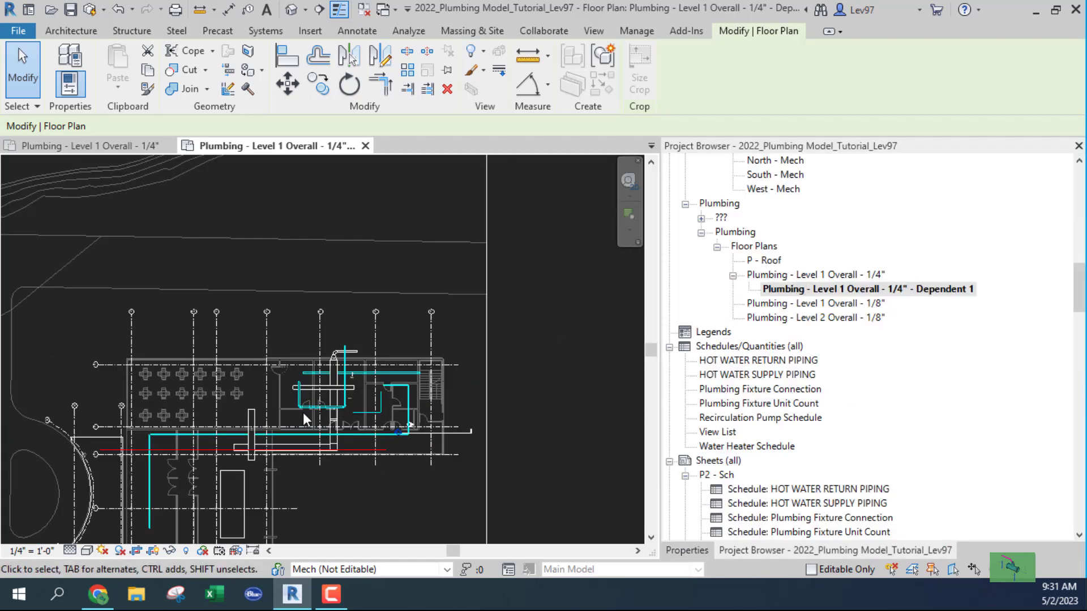
{"action": "right_click", "coordinate": [838, 292]}
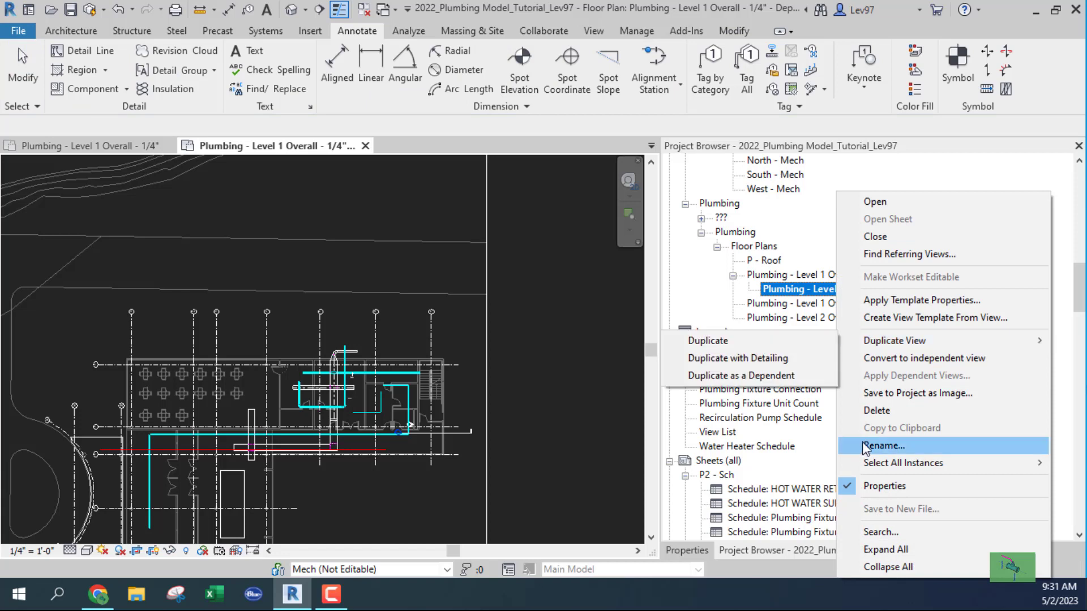
{"action": "left_click", "coordinate": [885, 411]}
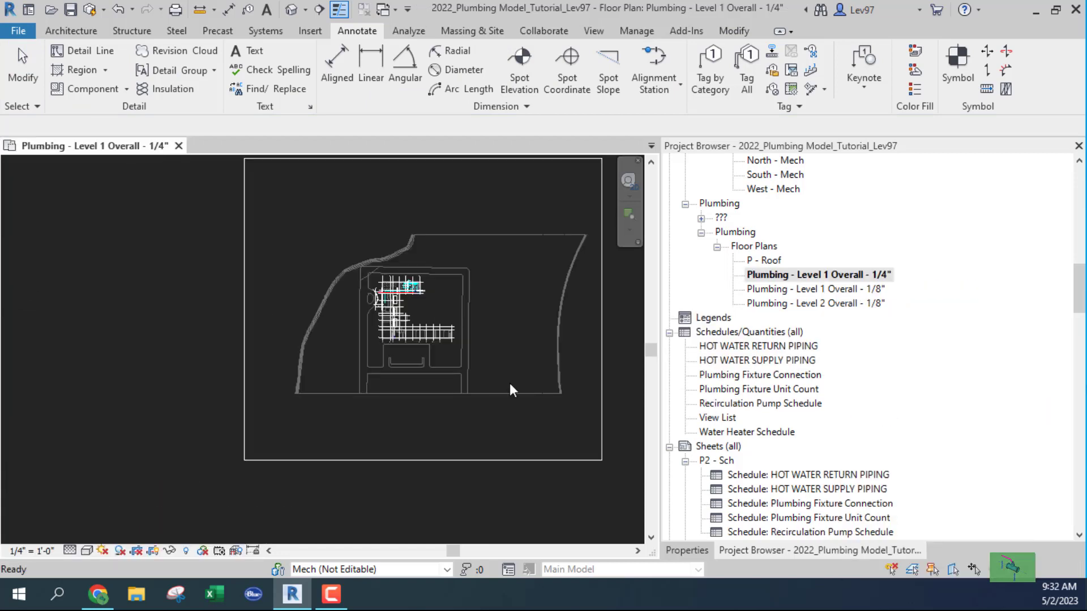
Turn on cropping for the plan and pull the crop region's bottom edge up.
{"action": "scroll", "coordinate": [393, 399], "scroll_direction": "down", "scroll_amount": 3}
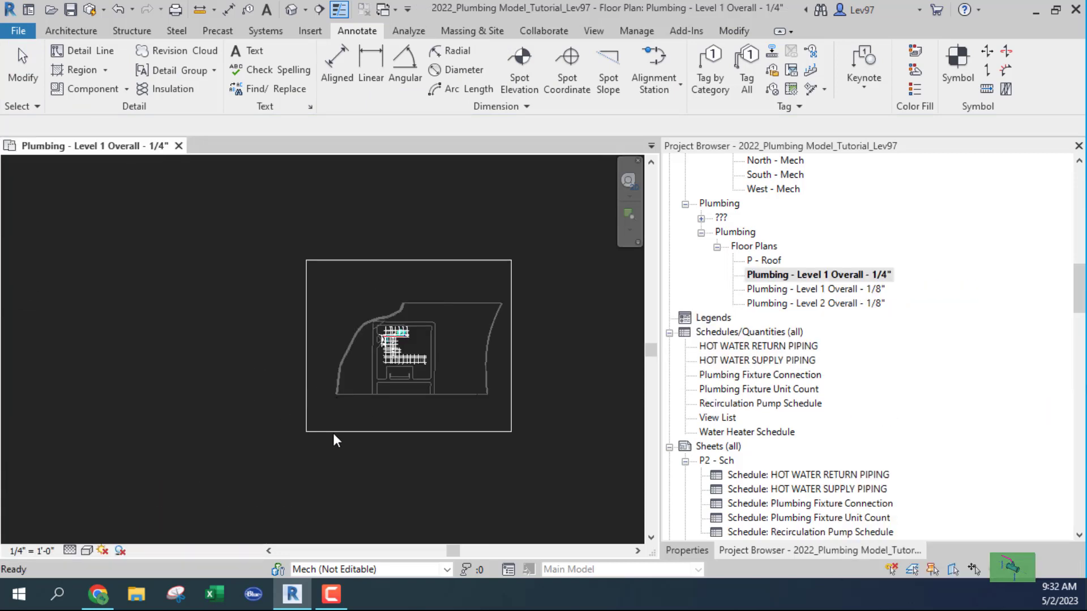
{"action": "left_click", "coordinate": [359, 434]}
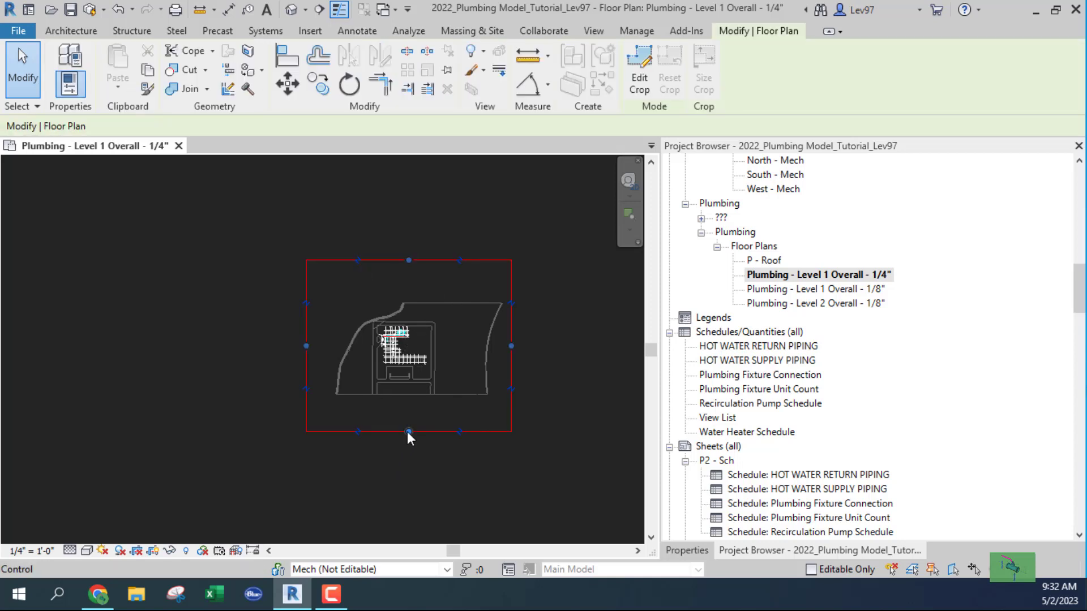
{"action": "mouse_move", "coordinate": [407, 431]}
{"action": "left_mouse_down"}
{"action": "mouse_move", "coordinate": [401, 382]}
{"action": "mouse_move", "coordinate": [417, 440]}
{"action": "left_mouse_up"}
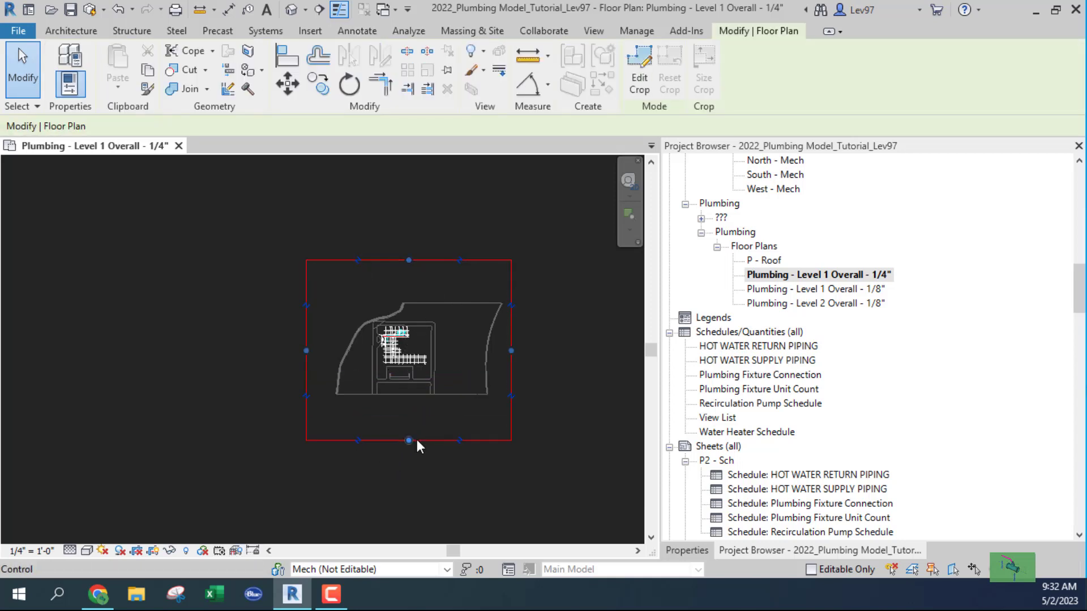
{"action": "left_click", "coordinate": [153, 552]}
{"action": "left_click", "coordinate": [153, 553]}
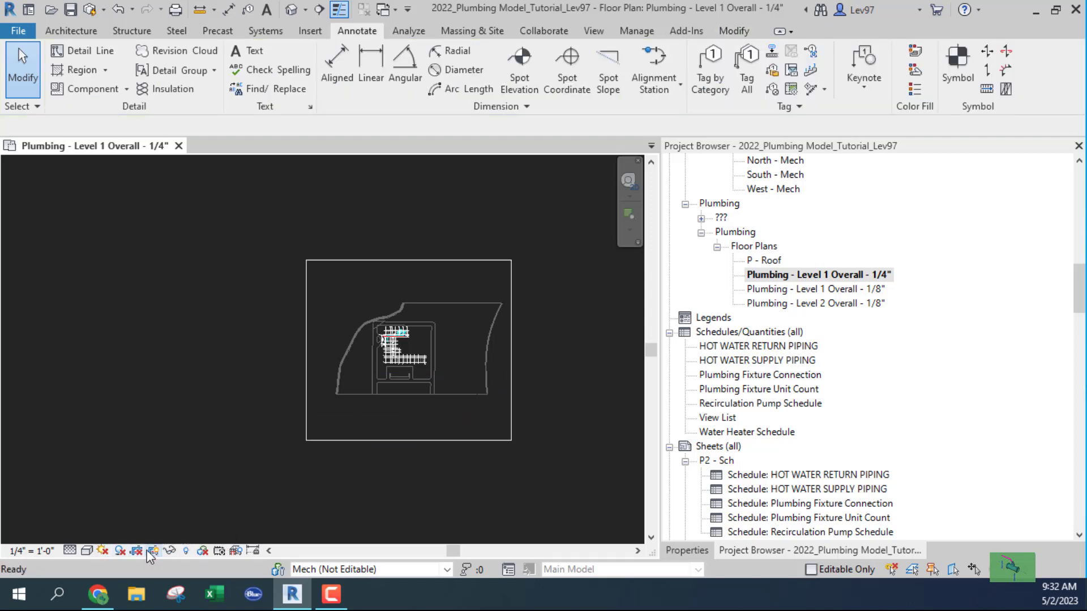
{"action": "left_click", "coordinate": [135, 552]}
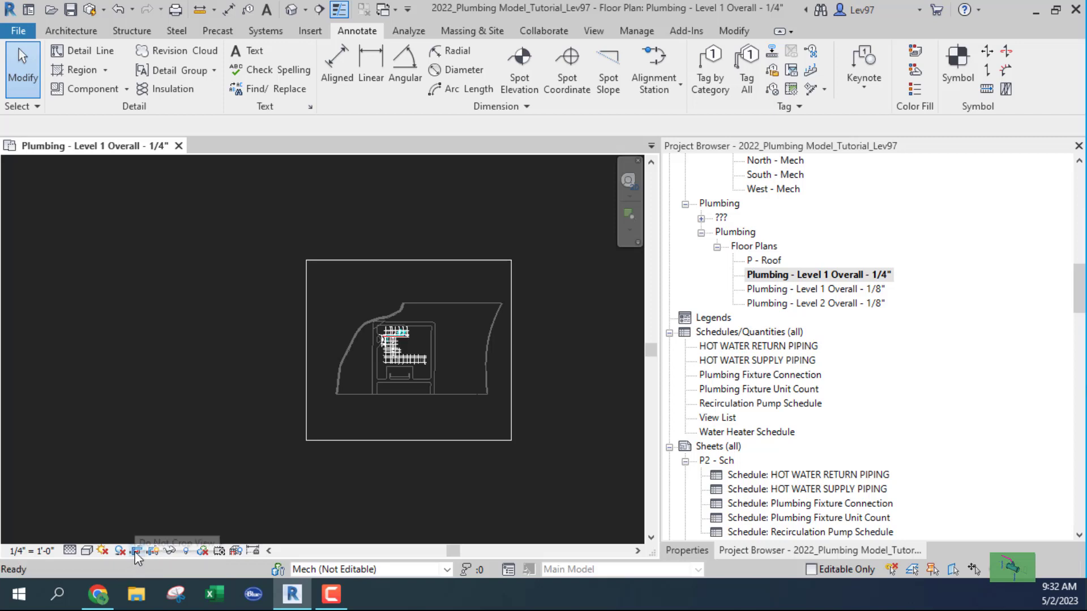
{"action": "left_click", "coordinate": [428, 443]}
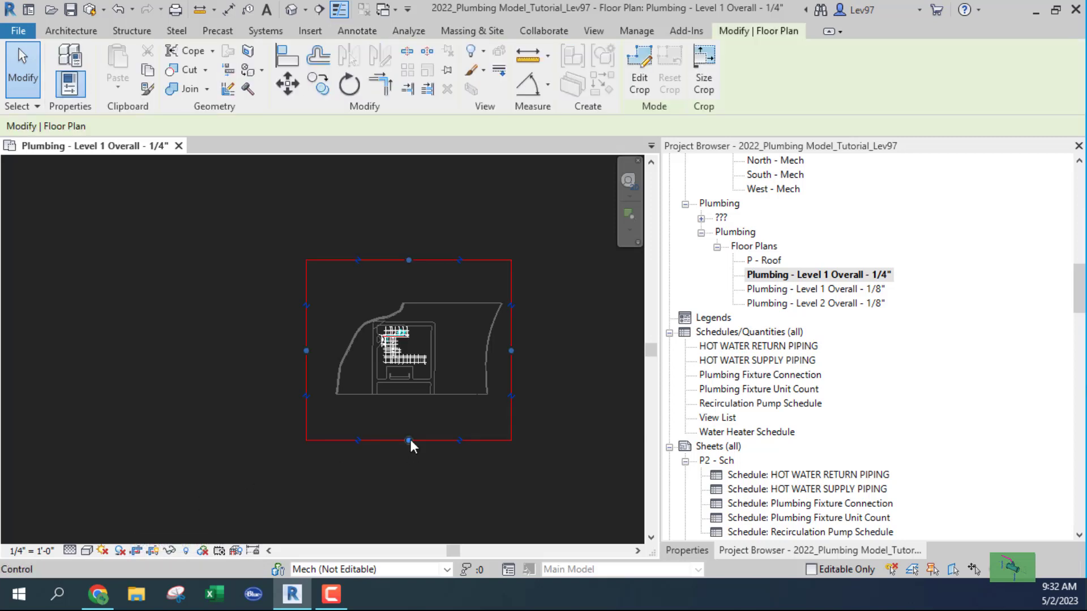
{"action": "left_click_drag", "start_coordinate": [408, 440], "coordinate": [409, 377]}
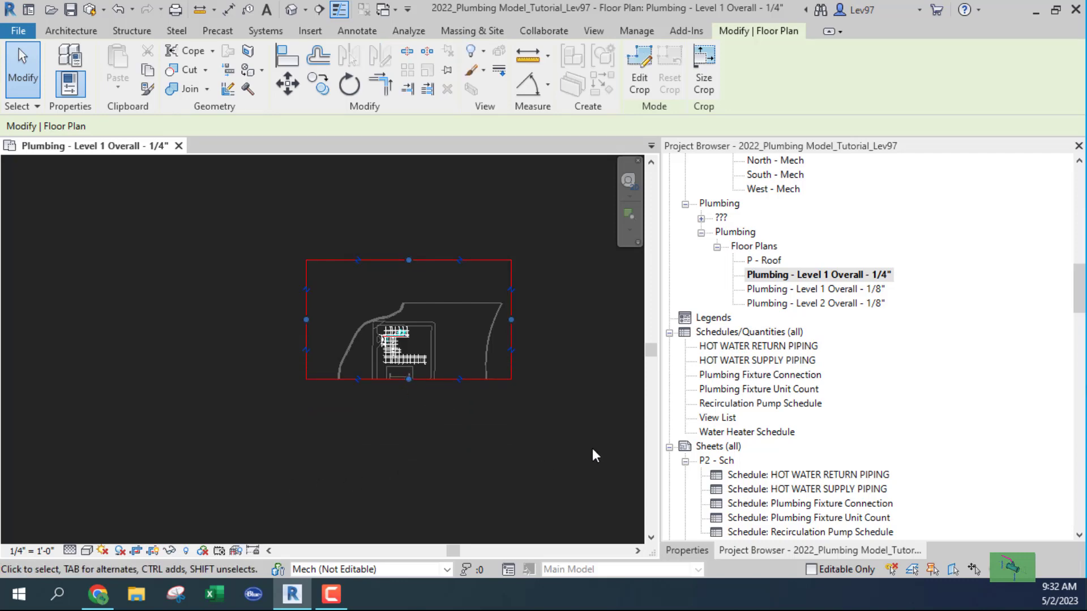
Pull the crop region's right, left and top sides in around the building.
{"action": "left_click", "coordinate": [688, 551]}
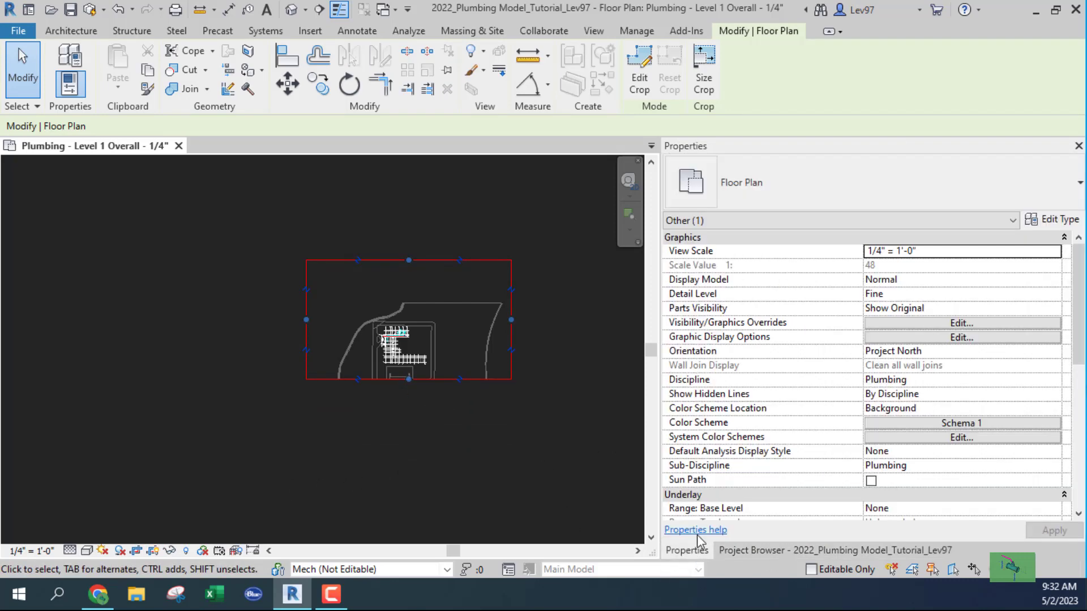
{"action": "scroll", "coordinate": [835, 363], "scroll_direction": "down", "scroll_amount": 5}
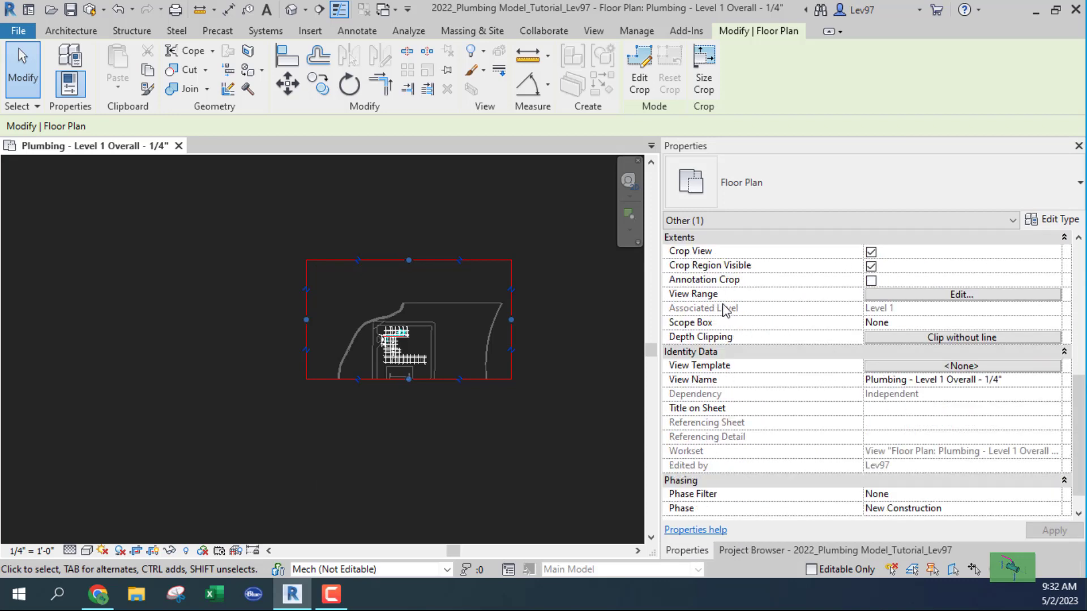
{"action": "scroll", "coordinate": [821, 310], "scroll_direction": "up", "scroll_amount": 2}
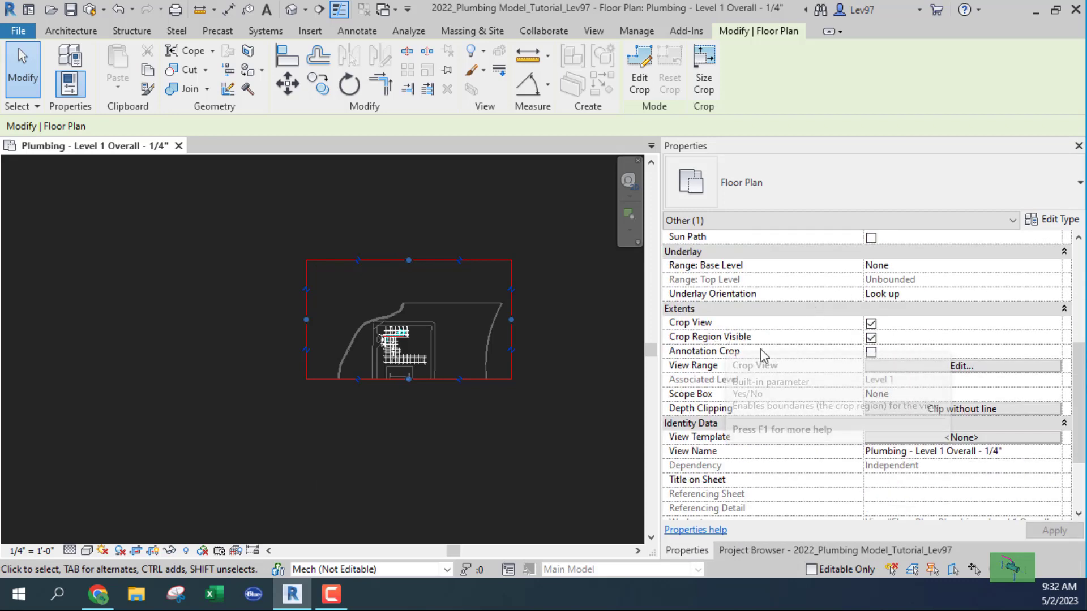
{"action": "scroll", "coordinate": [486, 325], "scroll_direction": "up", "scroll_amount": 2}
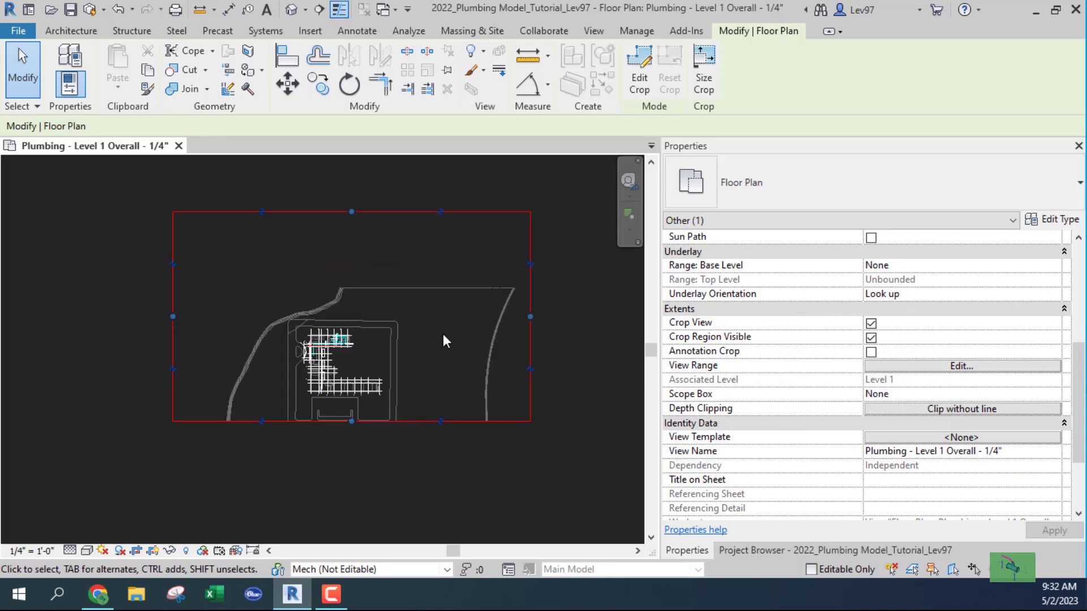
{"action": "left_click_drag", "start_coordinate": [531, 317], "coordinate": [388, 317]}
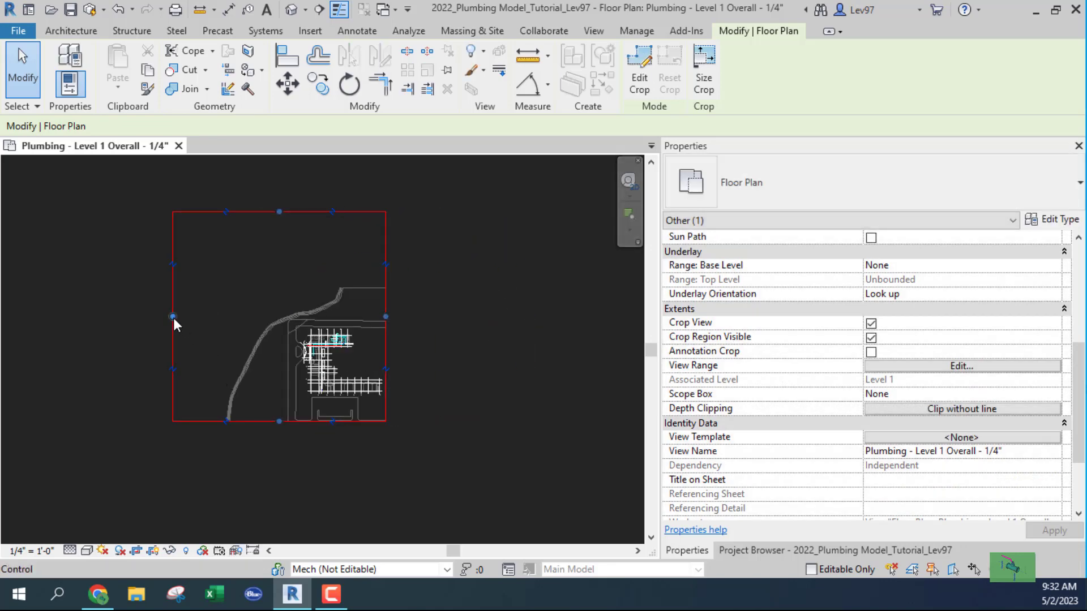
{"action": "left_click_drag", "start_coordinate": [173, 317], "coordinate": [296, 324]}
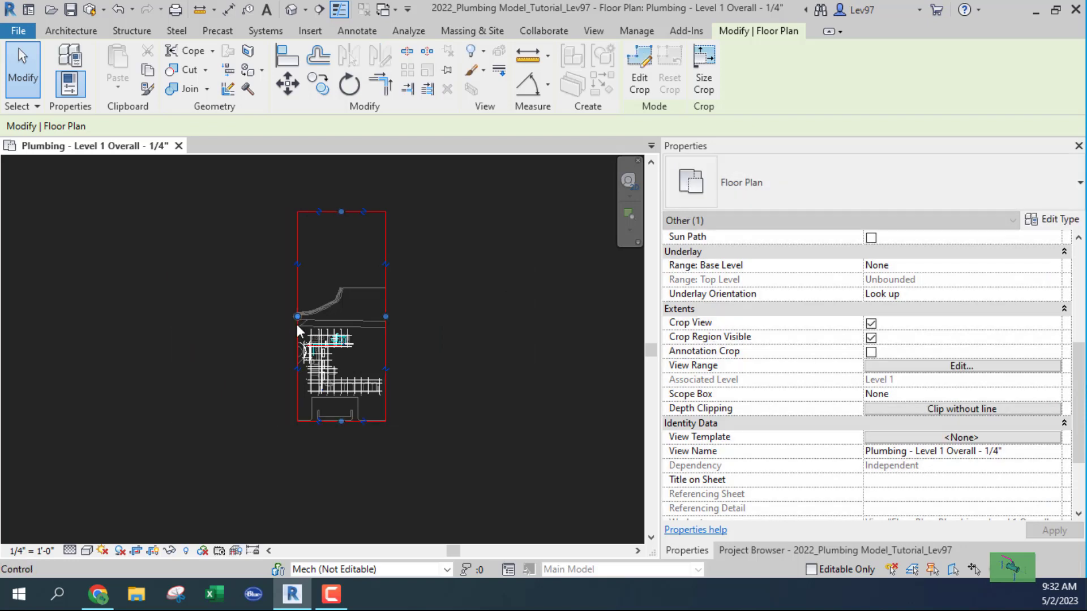
{"action": "left_click_drag", "start_coordinate": [341, 212], "coordinate": [341, 325]}
{"action": "left_click", "coordinate": [426, 361]}
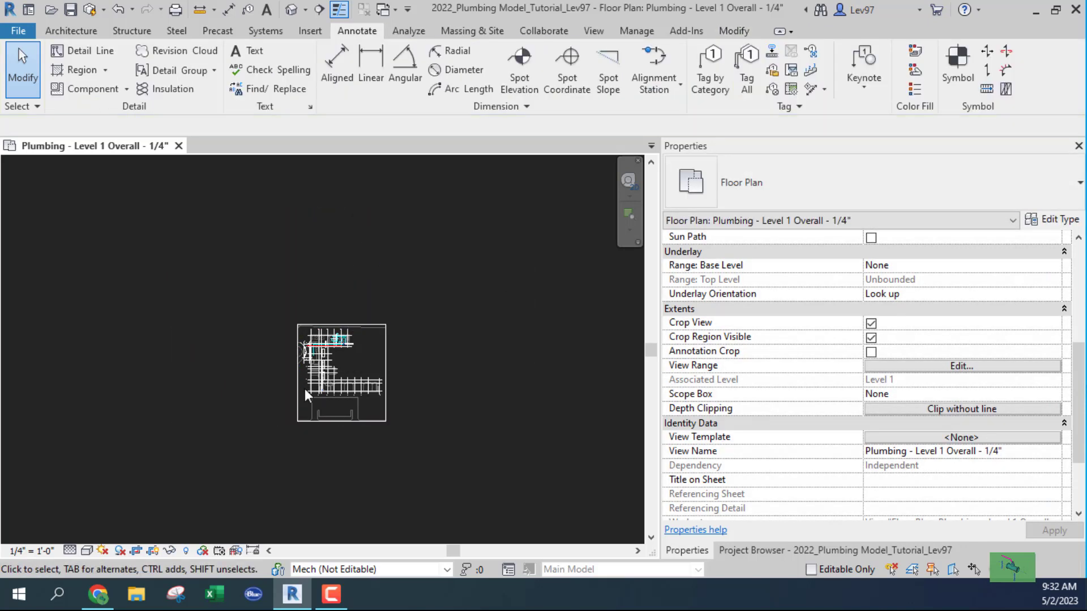
Raise the crop's bottom edge closer to the plan and return to the Project Browser.
{"action": "scroll", "coordinate": [374, 391], "scroll_direction": "up", "scroll_amount": 5}
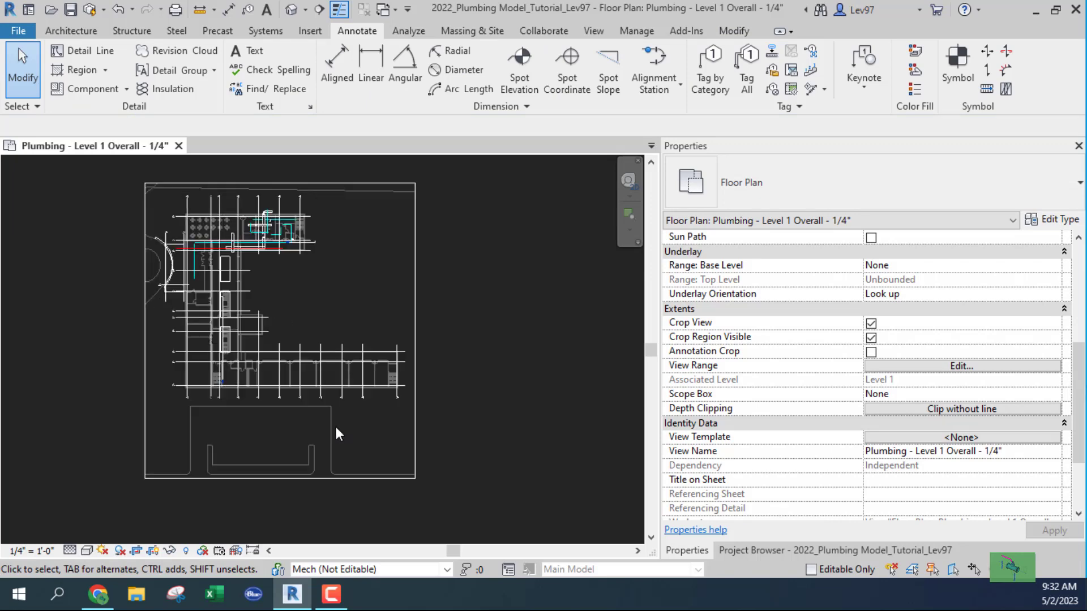
{"action": "left_click", "coordinate": [246, 479]}
{"action": "left_click_drag", "start_coordinate": [279, 478], "coordinate": [287, 411]}
{"action": "left_click", "coordinate": [415, 451]}
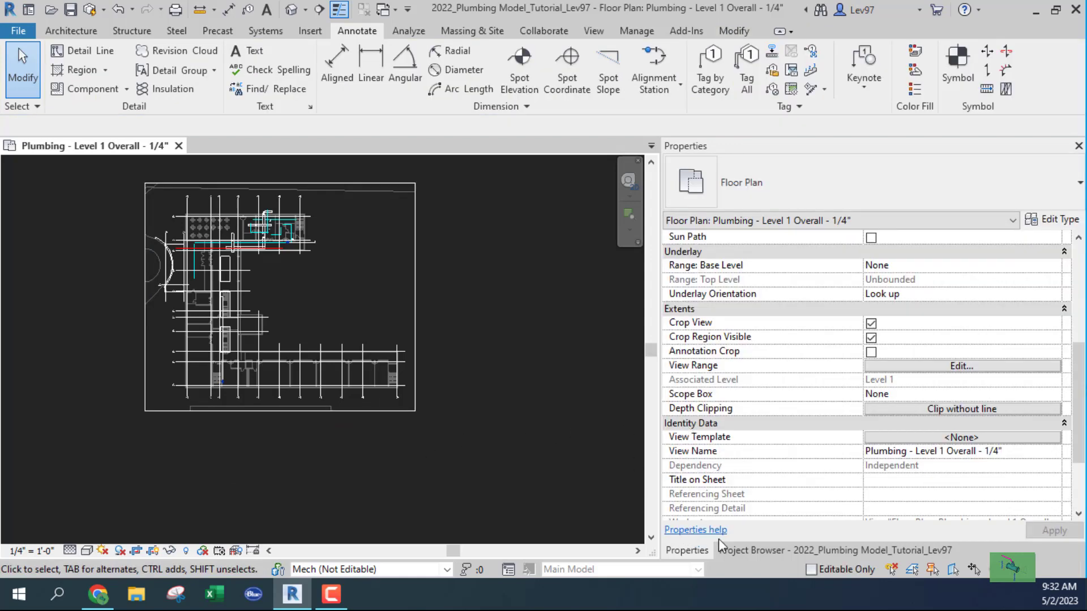
{"action": "left_click", "coordinate": [755, 550]}
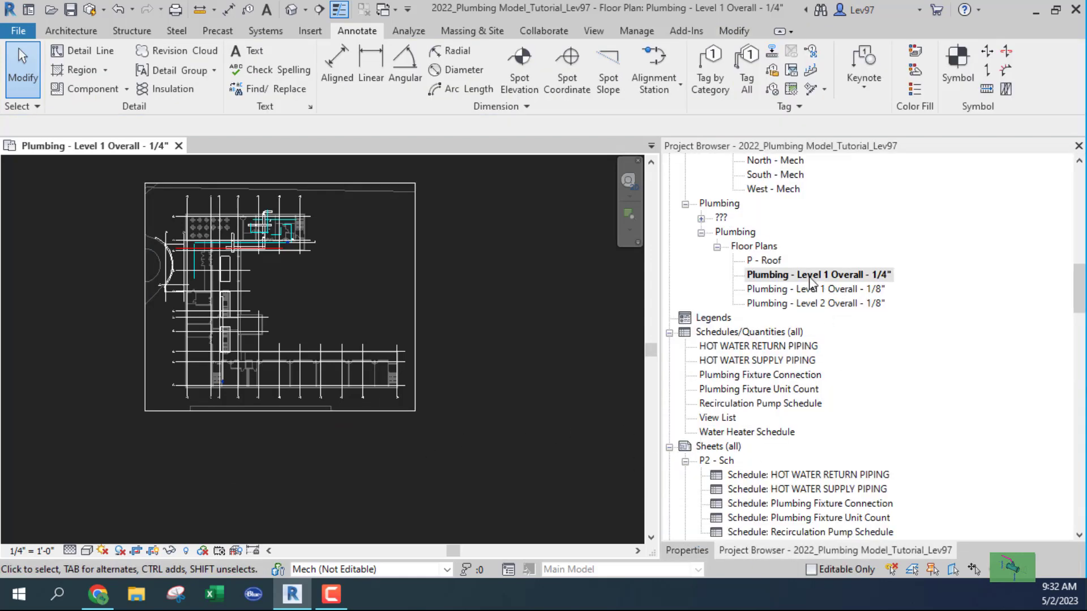
Duplicate the Level 1 Overall 1/4" plan as a dependent view.
{"action": "left_click", "coordinate": [783, 277]}
{"action": "right_click", "coordinate": [783, 277]}
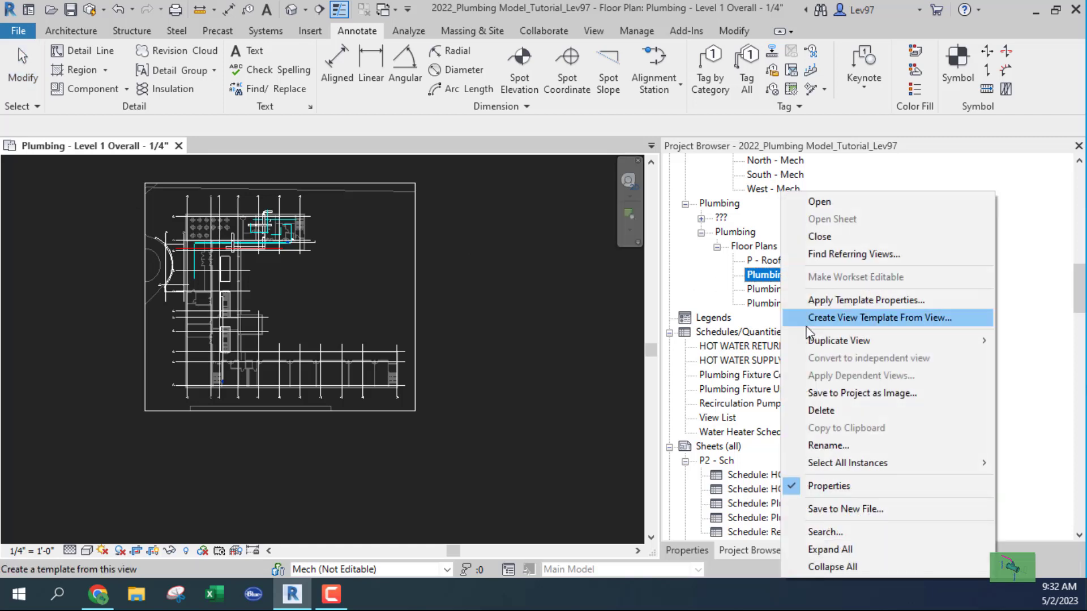
{"action": "mouse_move", "coordinate": [820, 341]}
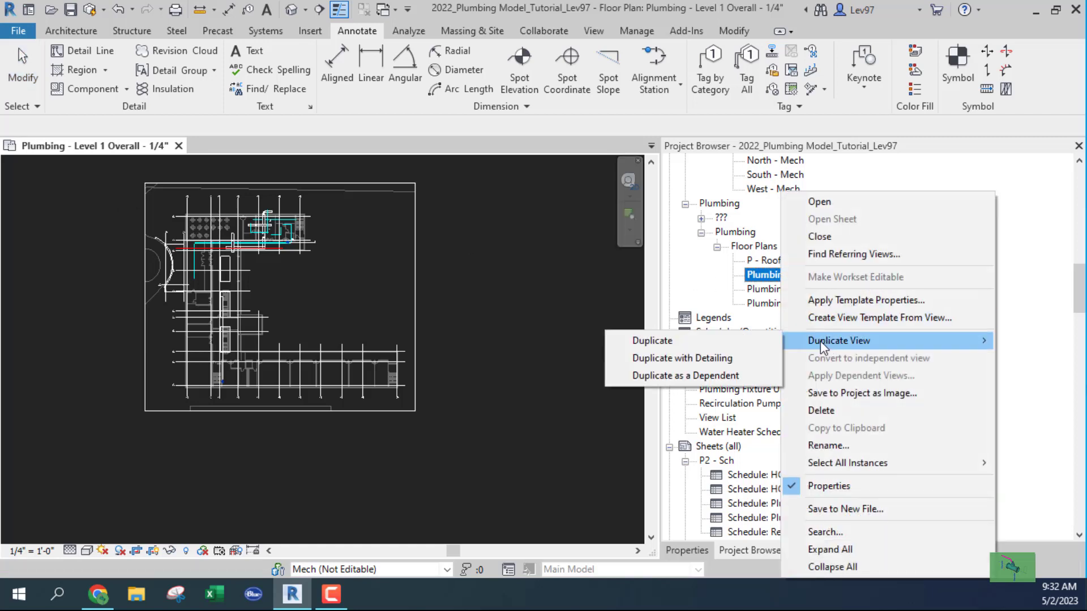
{"action": "left_click", "coordinate": [699, 376]}
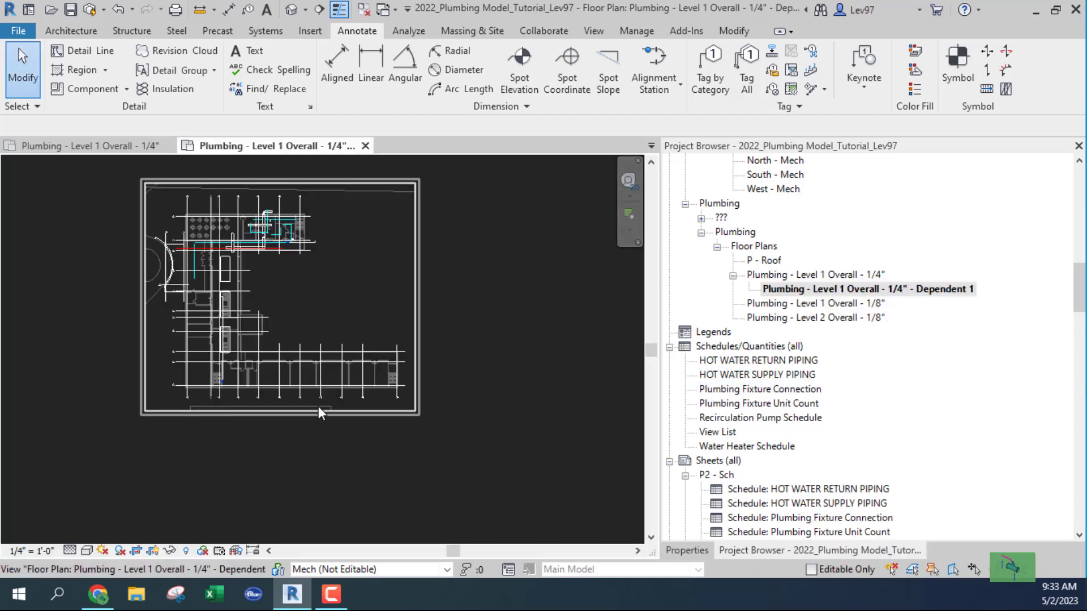
Raise the dependent view's crop bottom so only the plan's top strip remains.
{"action": "left_click", "coordinate": [358, 415]}
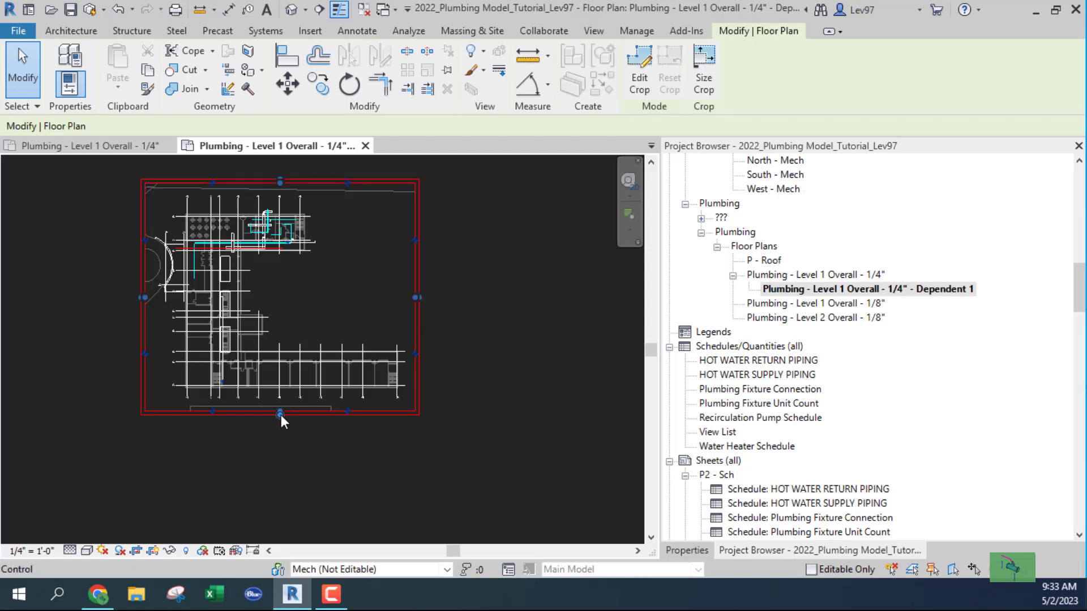
{"action": "left_click_drag", "start_coordinate": [279, 411], "coordinate": [282, 257]}
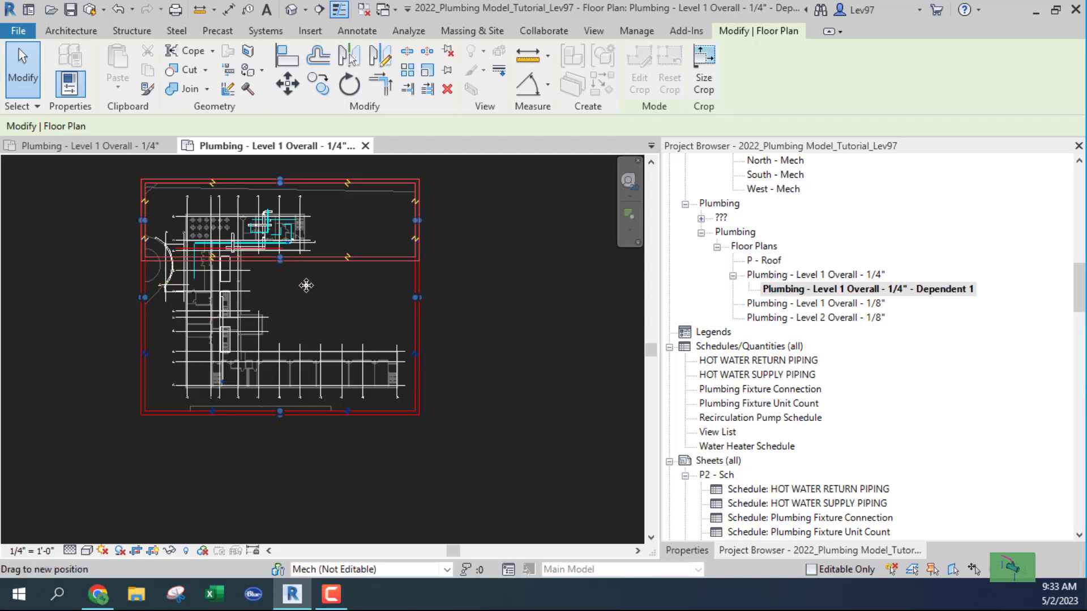
{"action": "middle_click_drag", "start_coordinate": [346, 275], "coordinate": [538, 406]}
{"action": "scroll", "coordinate": [299, 343], "scroll_direction": "up", "scroll_amount": 2}
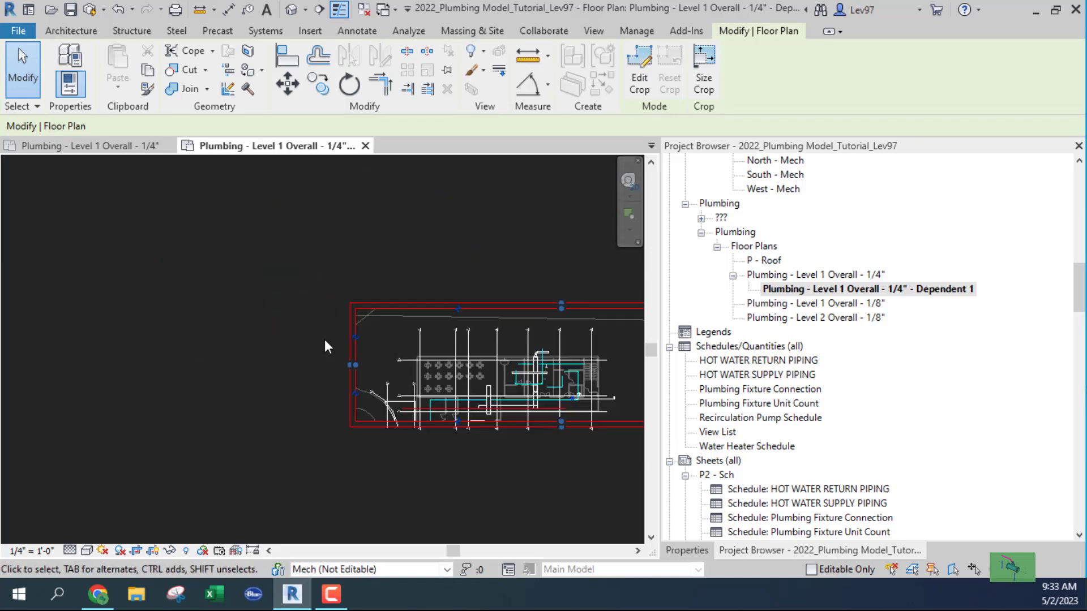
{"action": "middle_click_drag", "start_coordinate": [233, 369], "coordinate": [169, 353]}
{"action": "scroll", "coordinate": [341, 332], "scroll_direction": "up", "scroll_amount": 6}
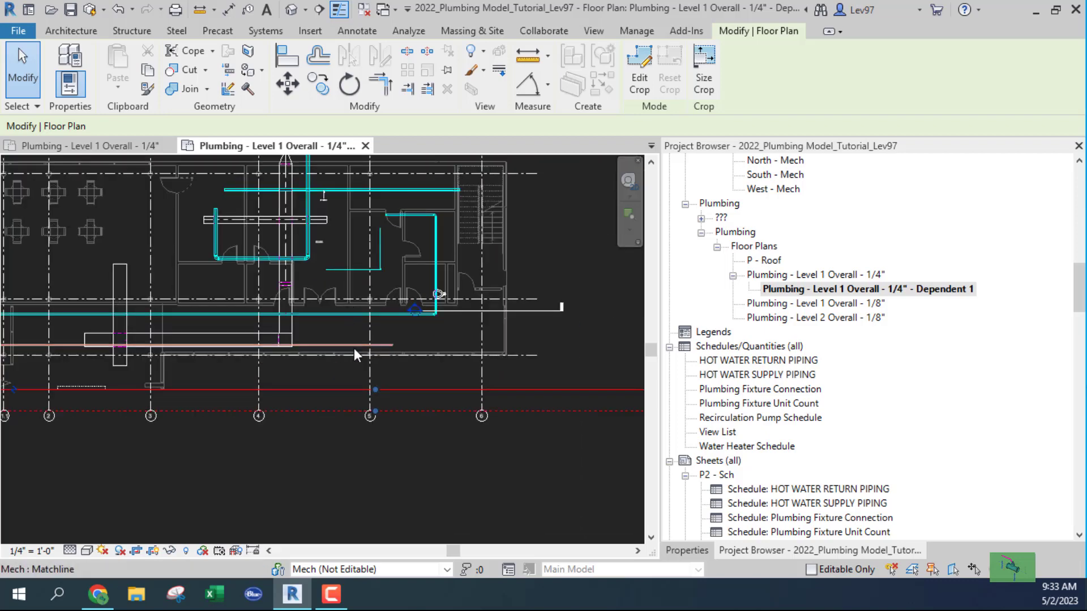
Check the matchline's position against the cropped strip by selecting it twice.
{"action": "left_click", "coordinate": [354, 344]}
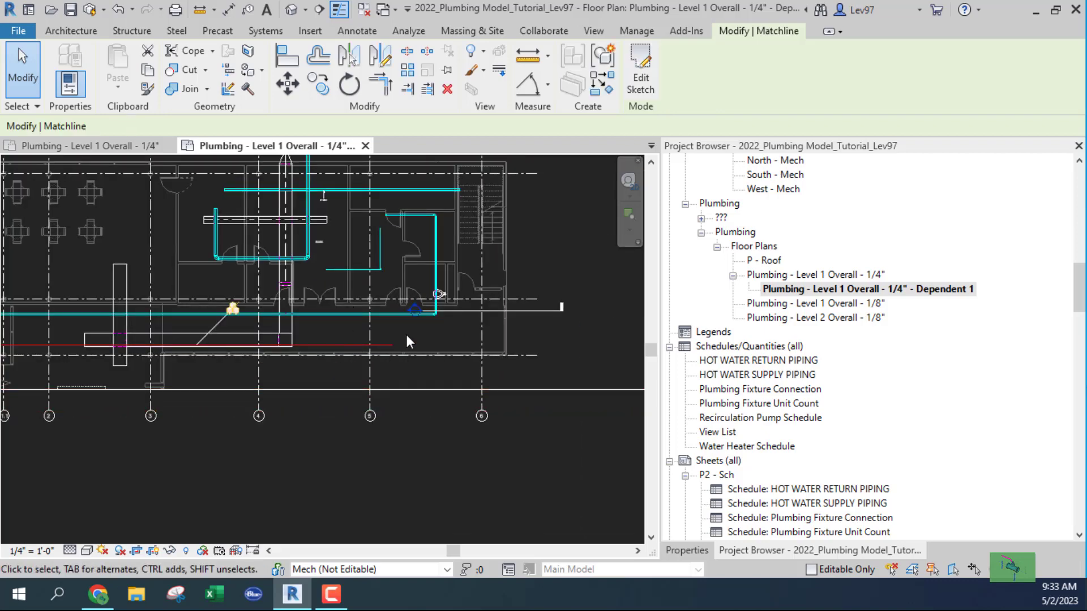
{"action": "left_click", "coordinate": [456, 324]}
{"action": "scroll", "coordinate": [264, 419], "scroll_direction": "down", "scroll_amount": 2}
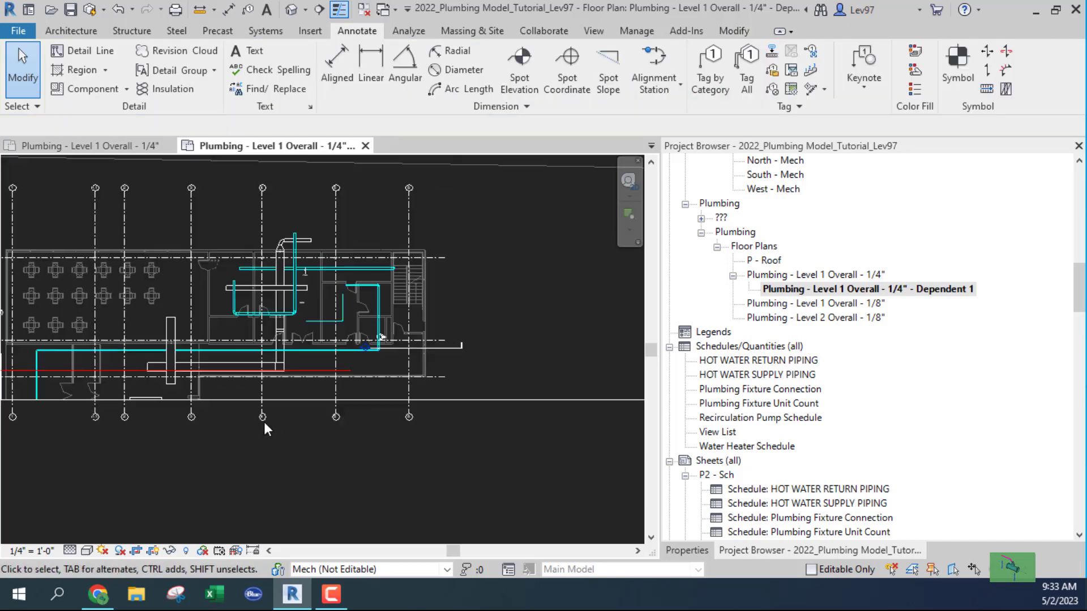
{"action": "left_click", "coordinate": [317, 371]}
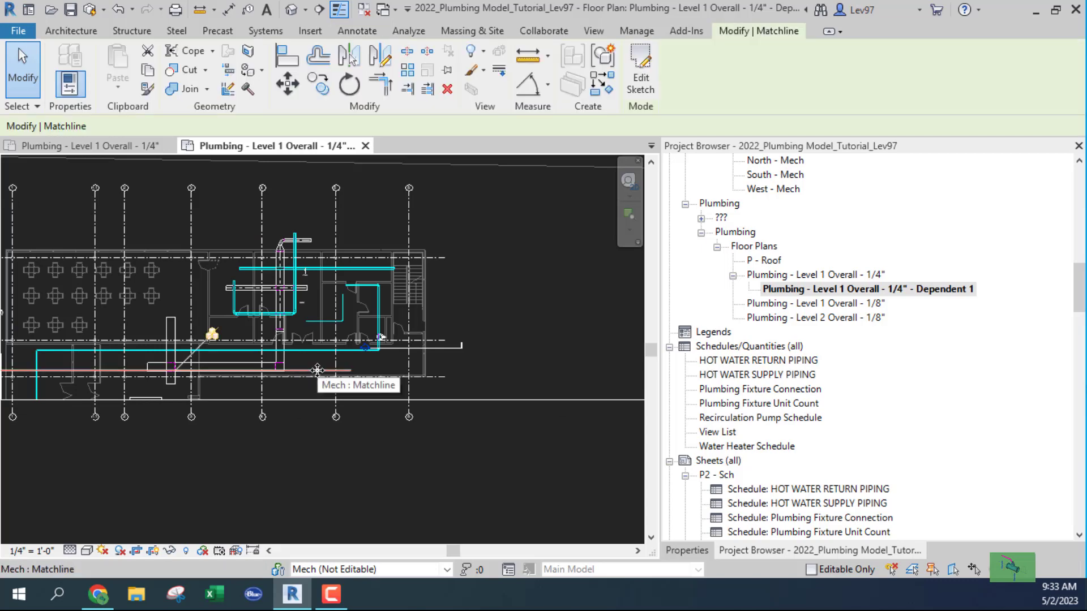
{"action": "left_click", "coordinate": [308, 379]}
{"action": "scroll", "coordinate": [322, 392], "scroll_direction": "down", "scroll_amount": 2}
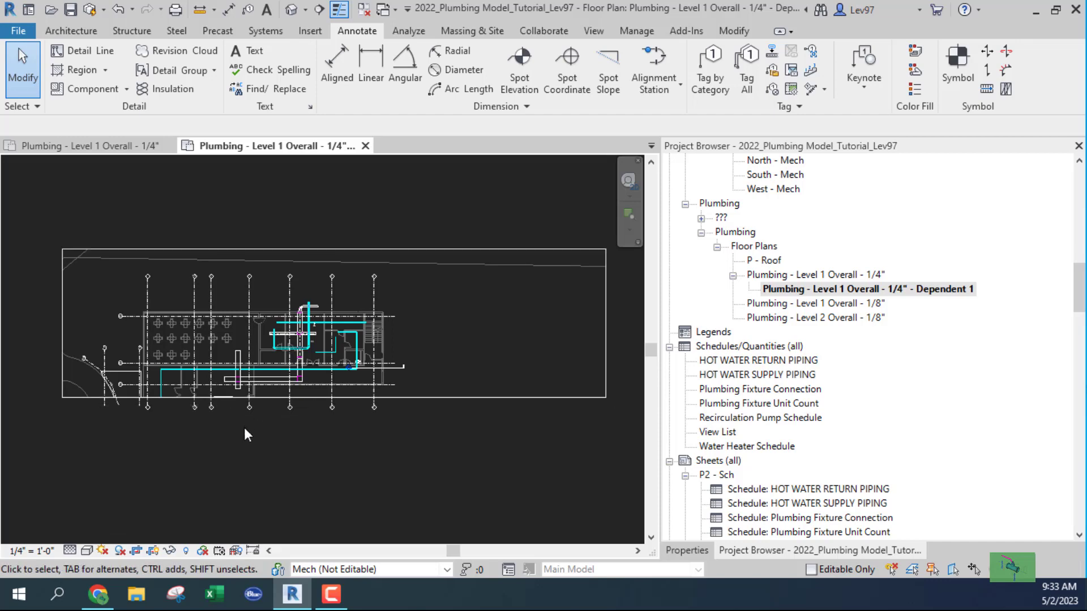
{"action": "scroll", "coordinate": [220, 433], "scroll_direction": "up", "scroll_amount": 5}
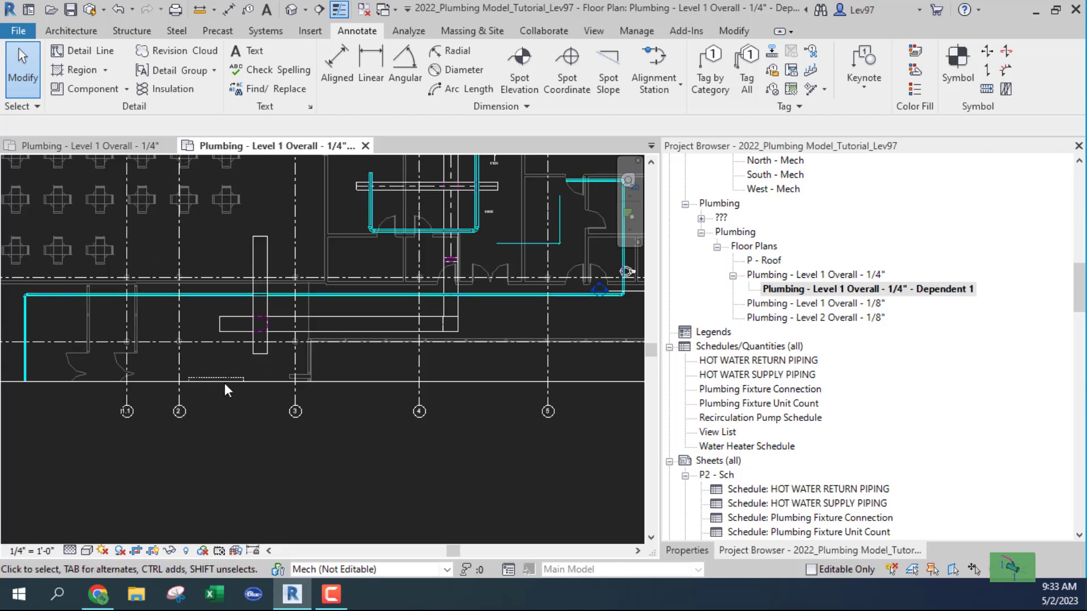
{"action": "scroll", "coordinate": [225, 383], "scroll_direction": "down", "scroll_amount": 5}
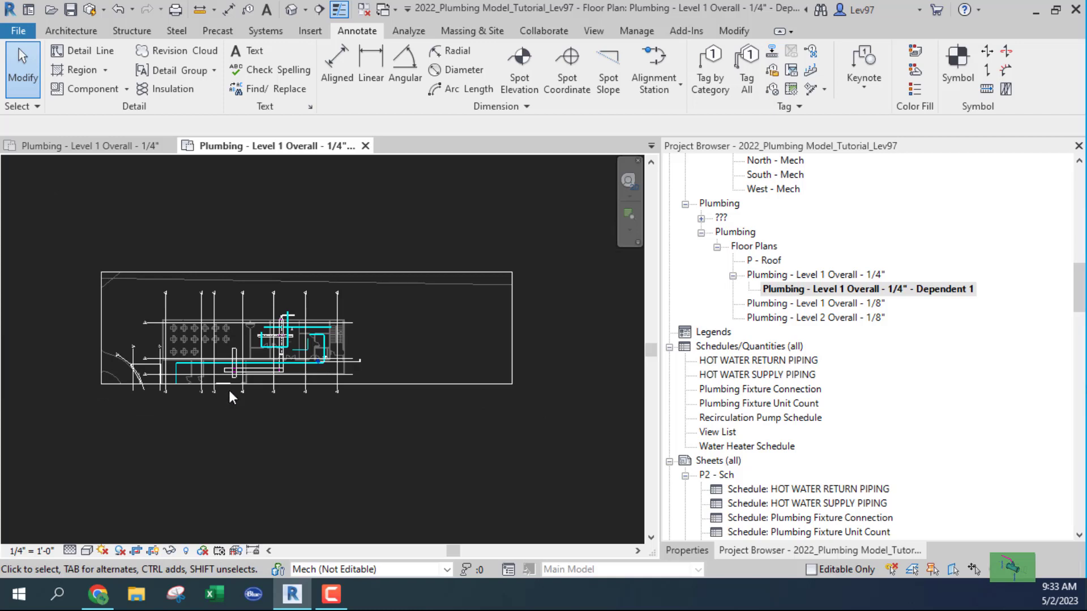
Pull the Dependent 1 crop region's right, left and top edges inward around the upper wing.
{"action": "left_click", "coordinate": [470, 273]}
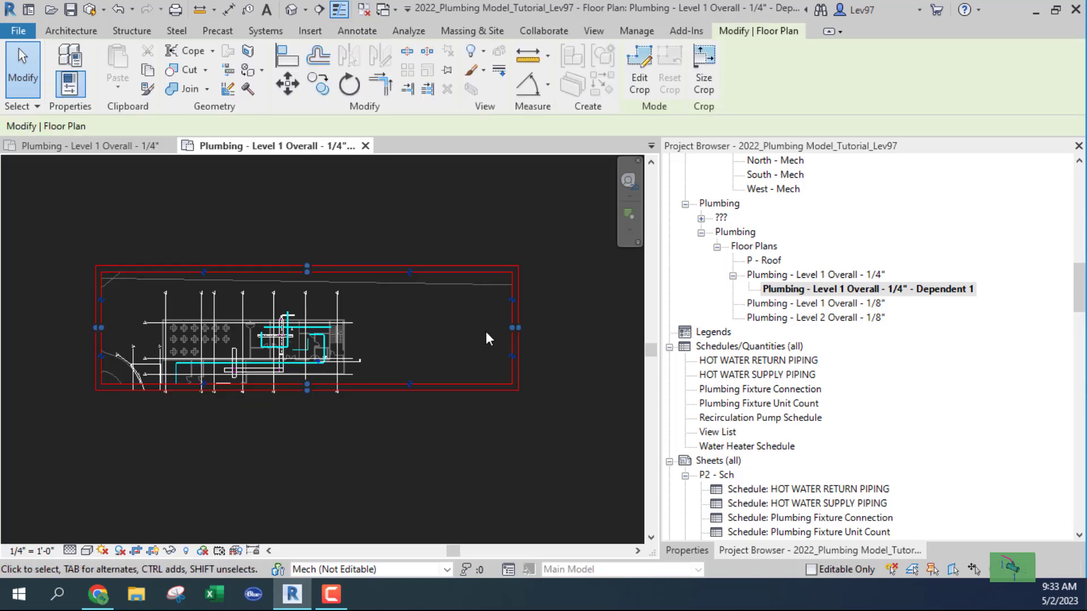
{"action": "left_click_drag", "start_coordinate": [500, 328], "coordinate": [370, 328]}
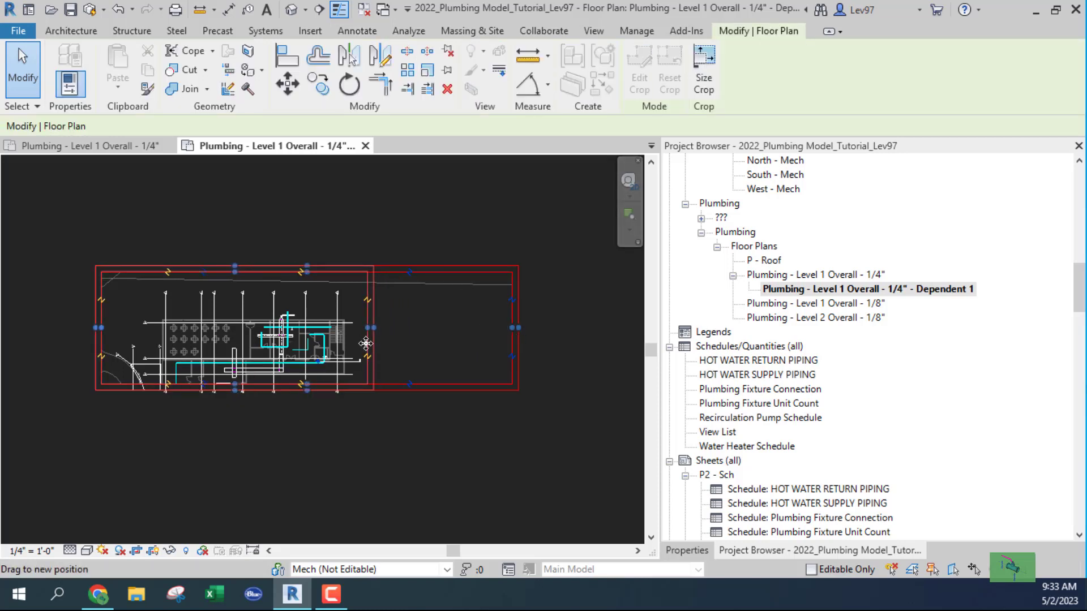
{"action": "left_click_drag", "start_coordinate": [103, 331], "coordinate": [139, 340]}
{"action": "scroll", "coordinate": [251, 291], "scroll_direction": "up", "scroll_amount": 4}
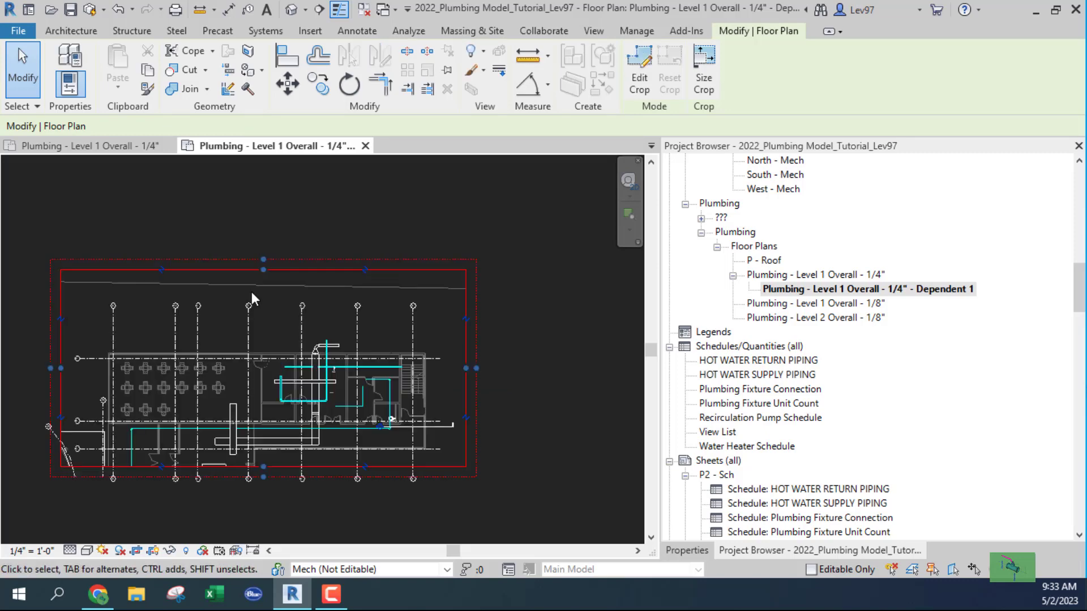
{"action": "left_click_drag", "start_coordinate": [267, 263], "coordinate": [266, 292]}
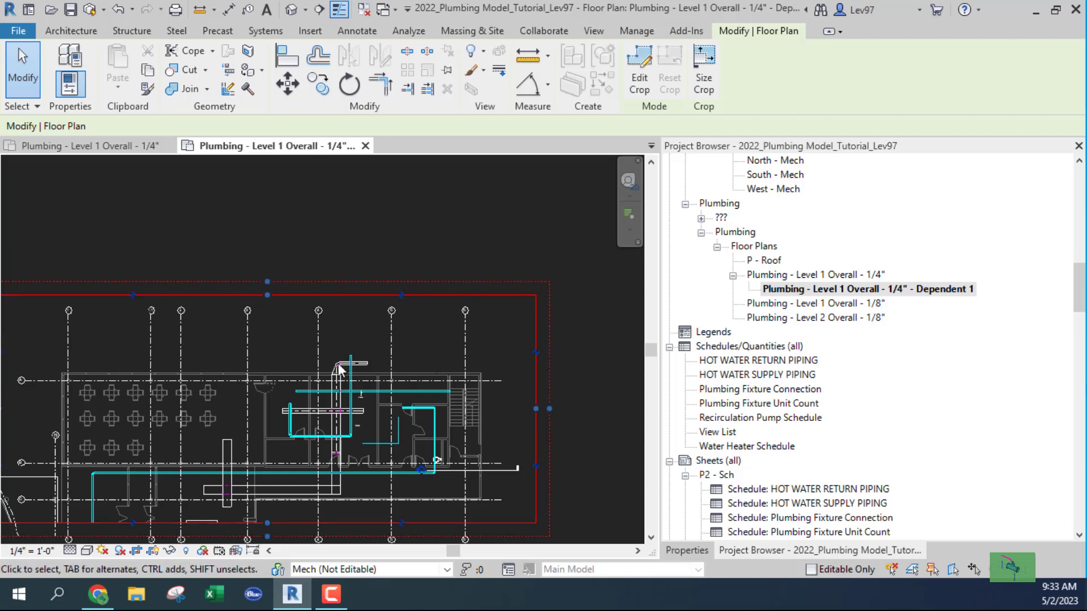
{"action": "left_click", "coordinate": [583, 375]}
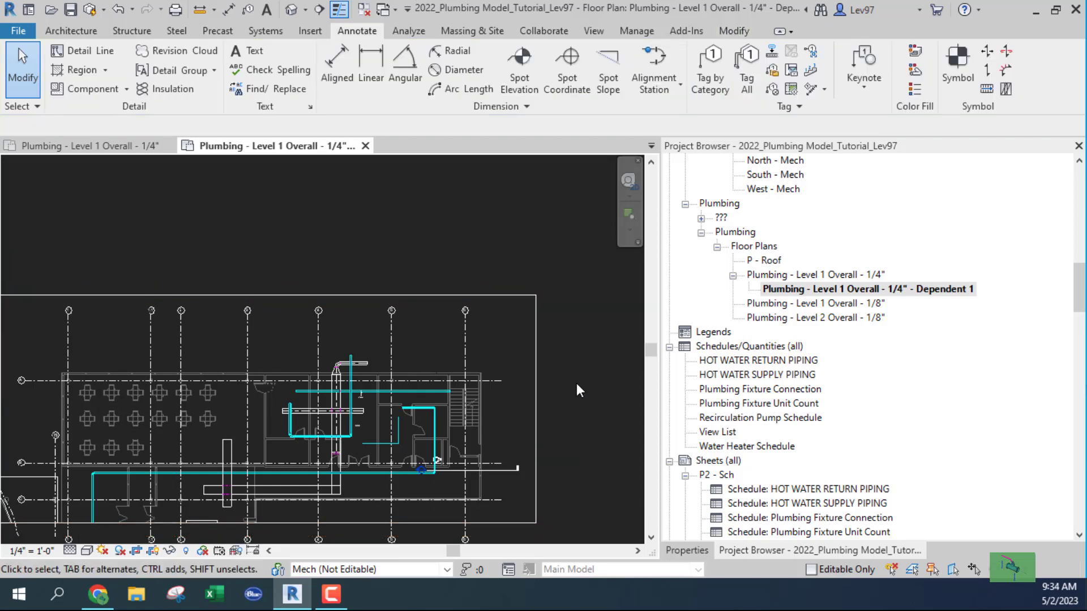
{"action": "scroll", "coordinate": [571, 389], "scroll_direction": "down", "scroll_amount": 2}
{"action": "middle_click_drag", "start_coordinate": [566, 396], "coordinate": [519, 315]}
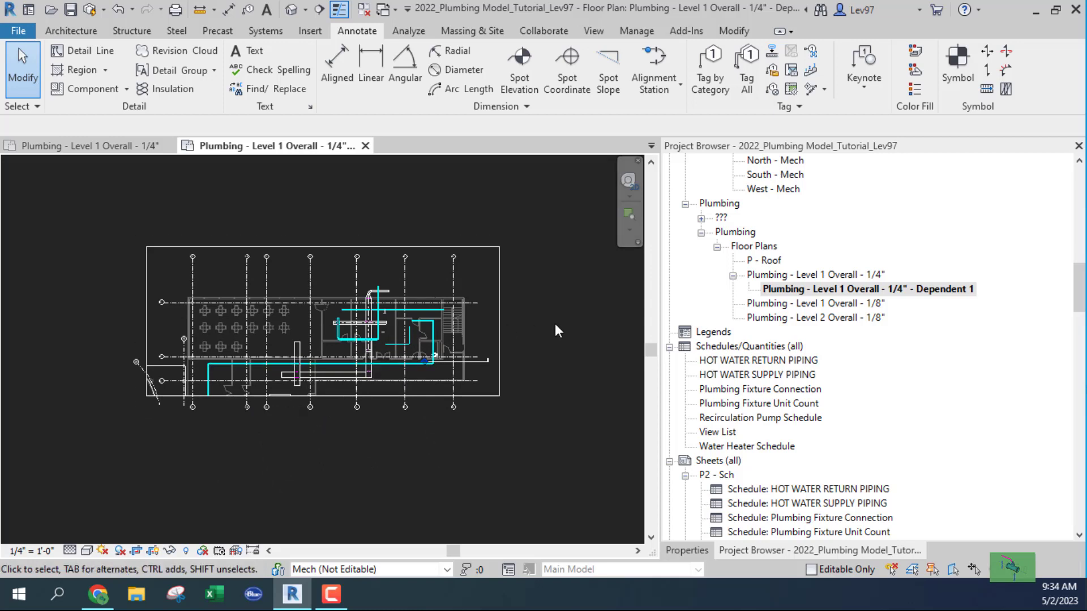
Open the parent Level 1 Overall 1/4" plan and frame its upper wing and lower part.
{"action": "left_click", "coordinate": [804, 276]}
{"action": "double_click", "coordinate": [804, 276]}
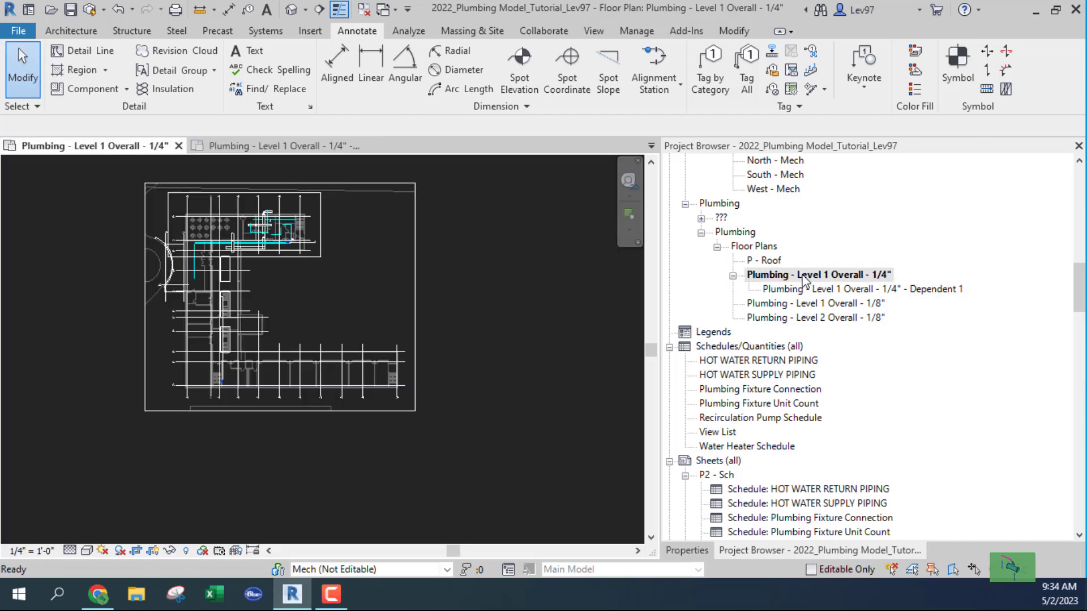
{"action": "scroll", "coordinate": [374, 425], "scroll_direction": "down", "scroll_amount": 2}
{"action": "scroll", "coordinate": [371, 420], "scroll_direction": "up", "scroll_amount": 2}
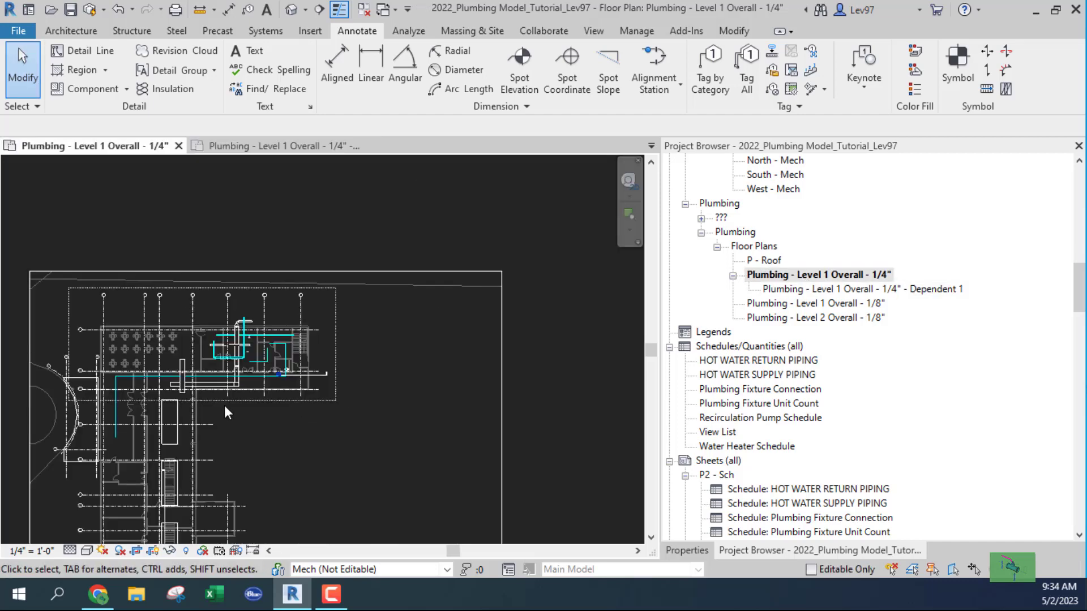
{"action": "scroll", "coordinate": [219, 408], "scroll_direction": "up", "scroll_amount": 3}
{"action": "middle_click_drag", "start_coordinate": [219, 409], "coordinate": [546, 455]}
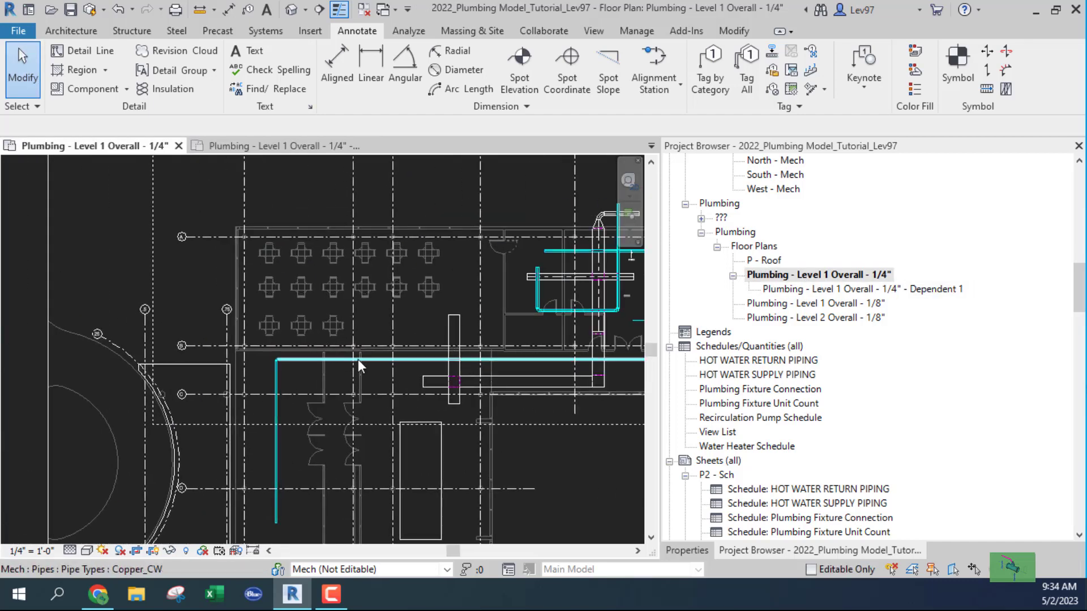
{"action": "scroll", "coordinate": [246, 419], "scroll_direction": "up", "scroll_amount": 2}
{"action": "scroll", "coordinate": [330, 405], "scroll_direction": "up", "scroll_amount": 1}
{"action": "scroll", "coordinate": [297, 340], "scroll_direction": "down", "scroll_amount": 5}
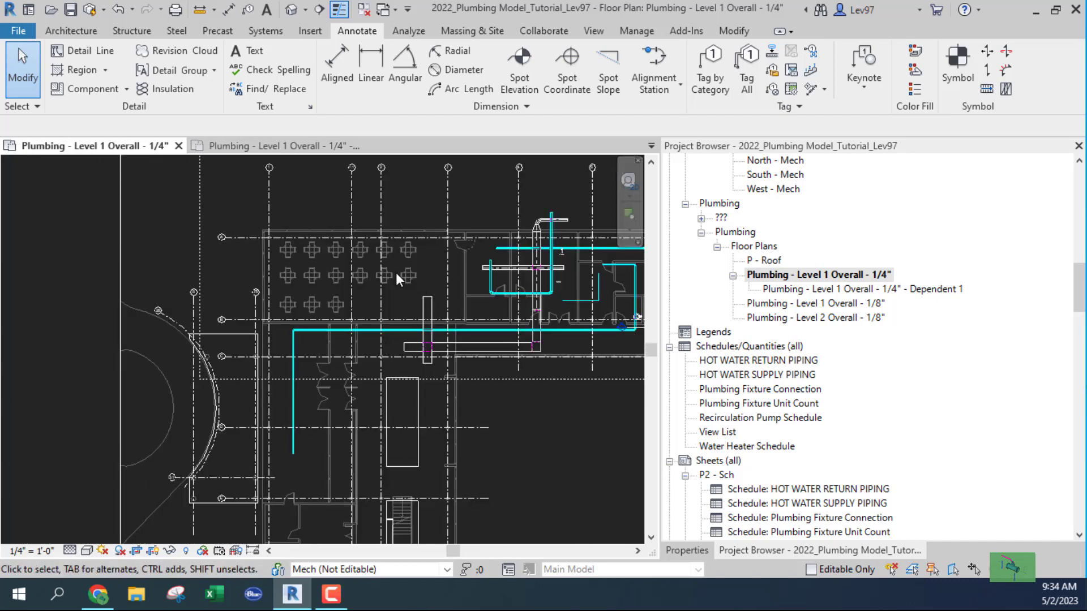
{"action": "scroll", "coordinate": [396, 273], "scroll_direction": "down", "scroll_amount": 1}
{"action": "scroll", "coordinate": [366, 422], "scroll_direction": "down", "scroll_amount": 3}
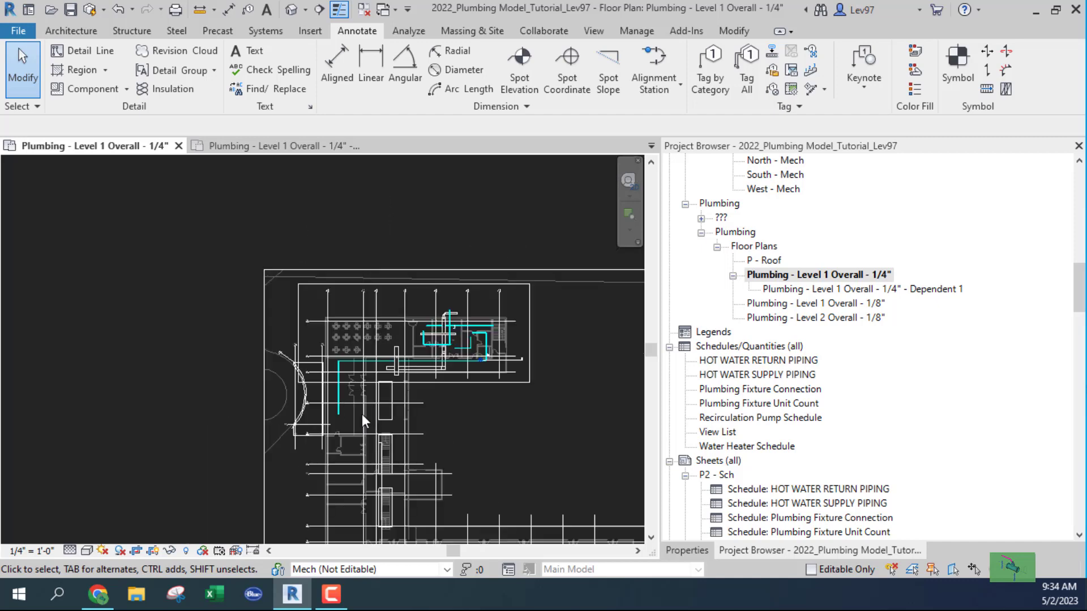
{"action": "middle_click_drag", "start_coordinate": [365, 439], "coordinate": [365, 328]}
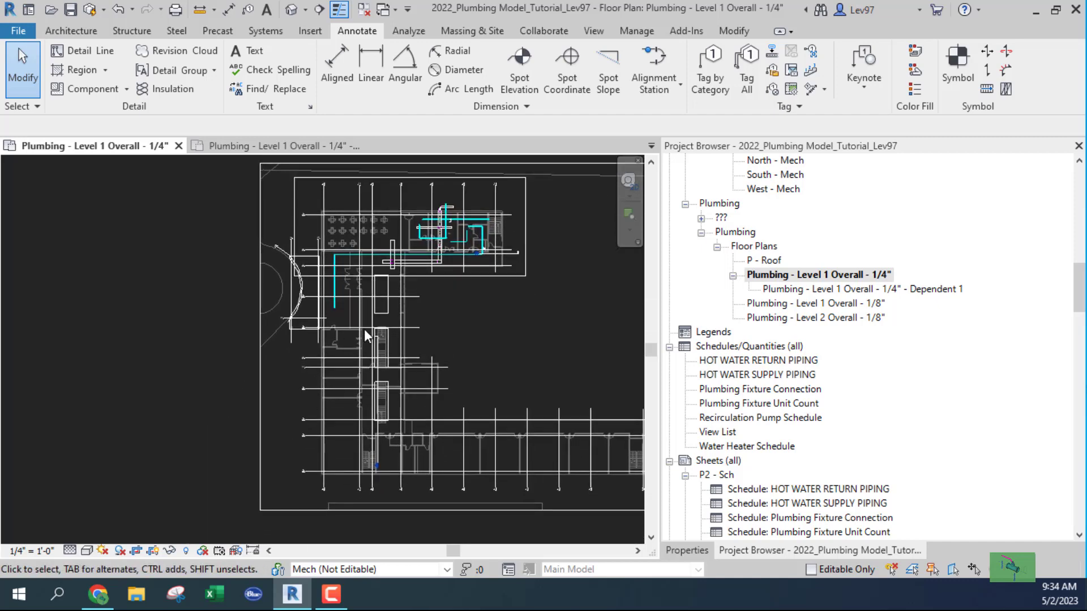
{"action": "scroll", "coordinate": [338, 373], "scroll_direction": "up", "scroll_amount": 3}
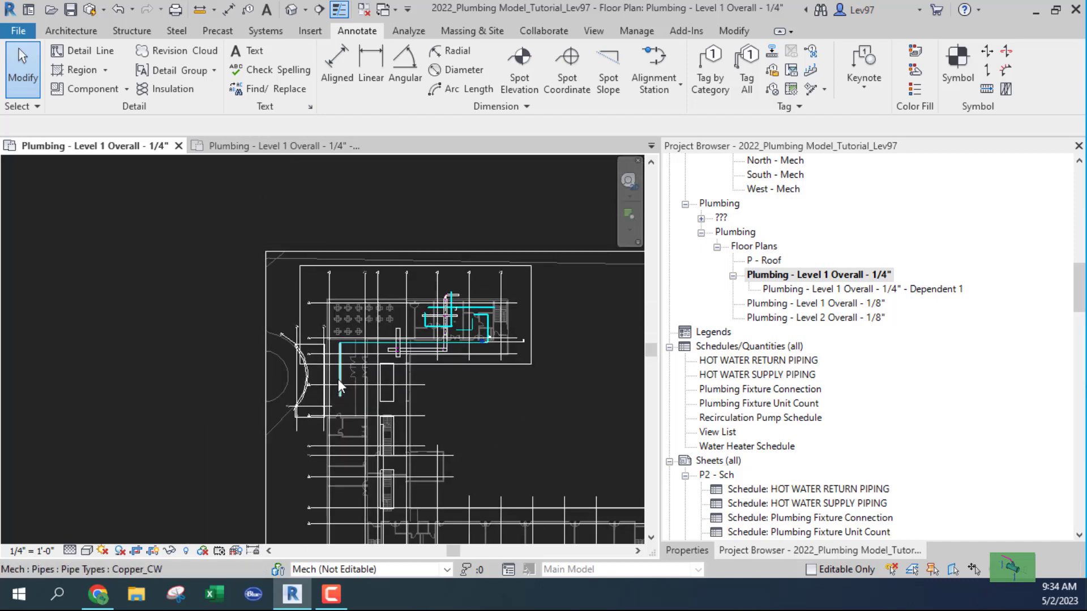
{"action": "scroll", "coordinate": [339, 360], "scroll_direction": "up", "scroll_amount": 2}
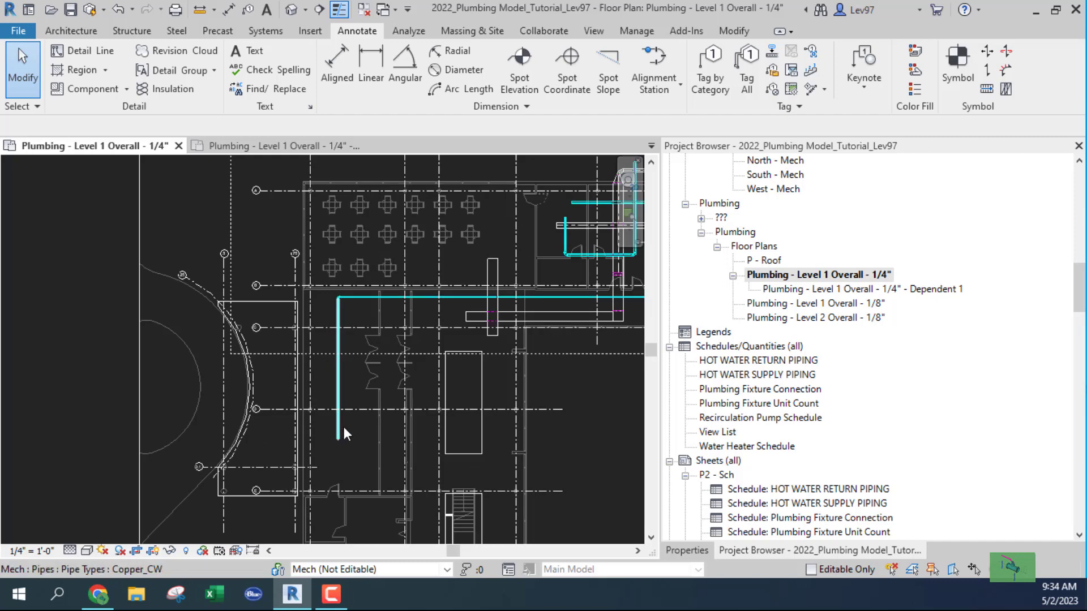
{"action": "scroll", "coordinate": [344, 427], "scroll_direction": "down", "scroll_amount": 2}
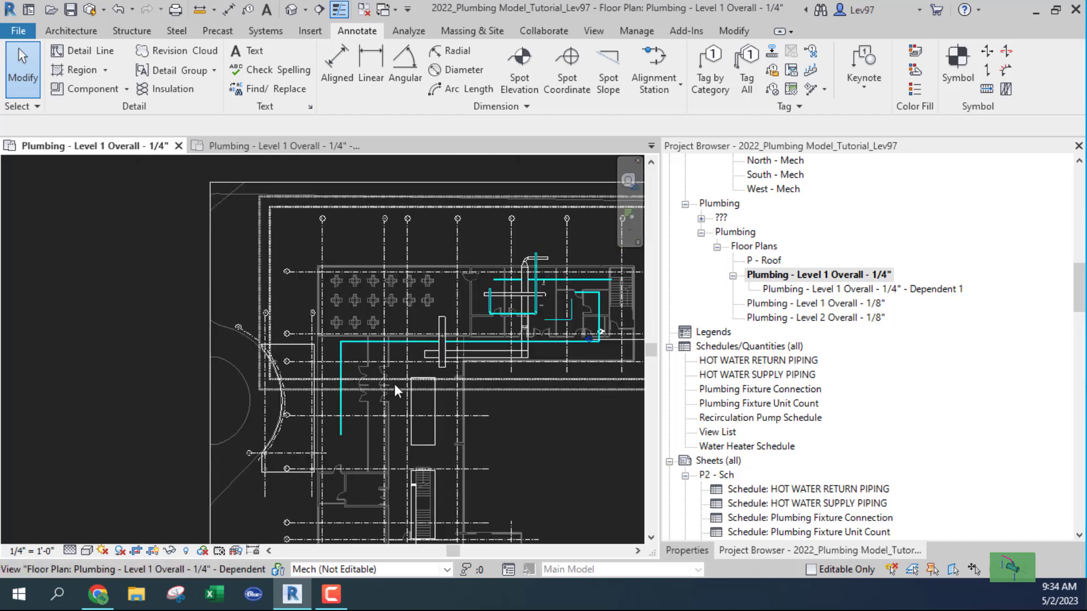
Switch to the Dependent 1 plan view and look over its piping.
{"action": "left_click", "coordinate": [244, 146]}
{"action": "scroll", "coordinate": [209, 318], "scroll_direction": "up", "scroll_amount": 4}
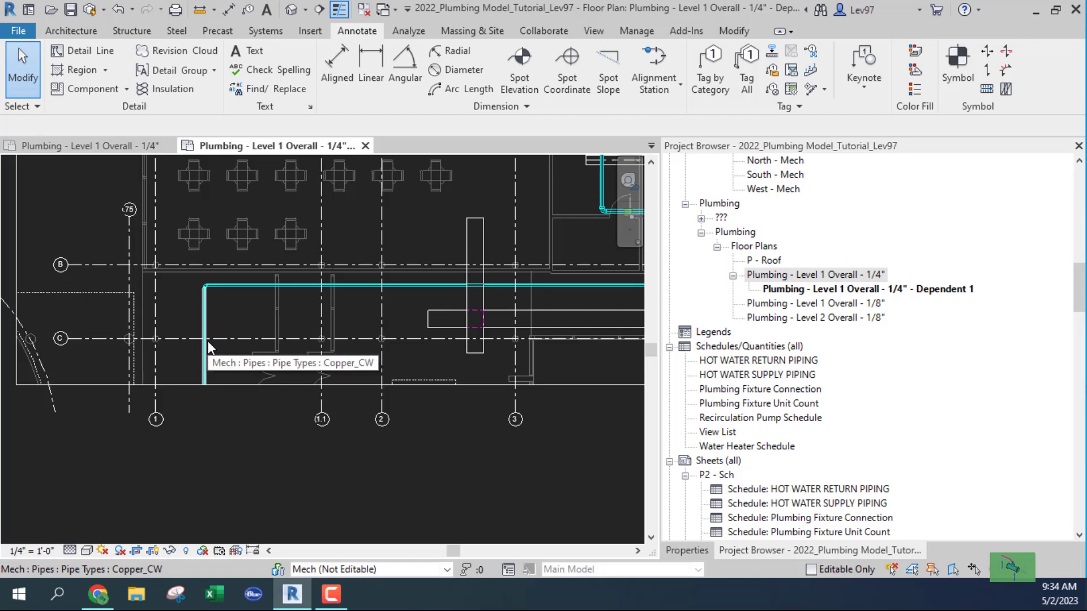
{"action": "scroll", "coordinate": [206, 331], "scroll_direction": "down", "scroll_amount": 1}
{"action": "scroll", "coordinate": [205, 334], "scroll_direction": "down", "scroll_amount": 2}
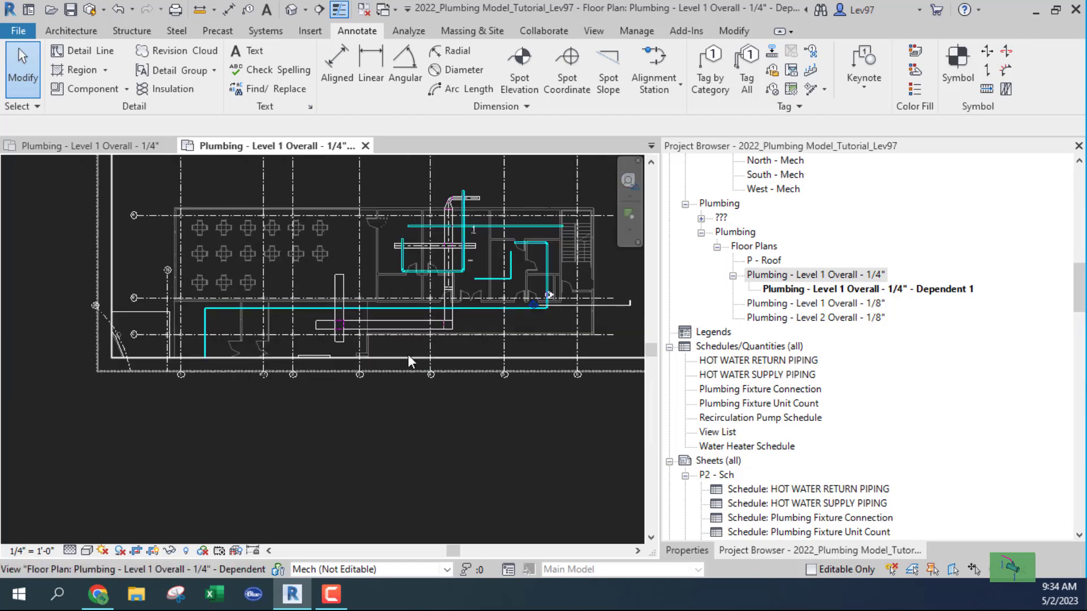
Duplicate the Level 1 Overall 1/4" plan as a second dependent view, Dependent 2.
{"action": "right_click", "coordinate": [815, 277]}
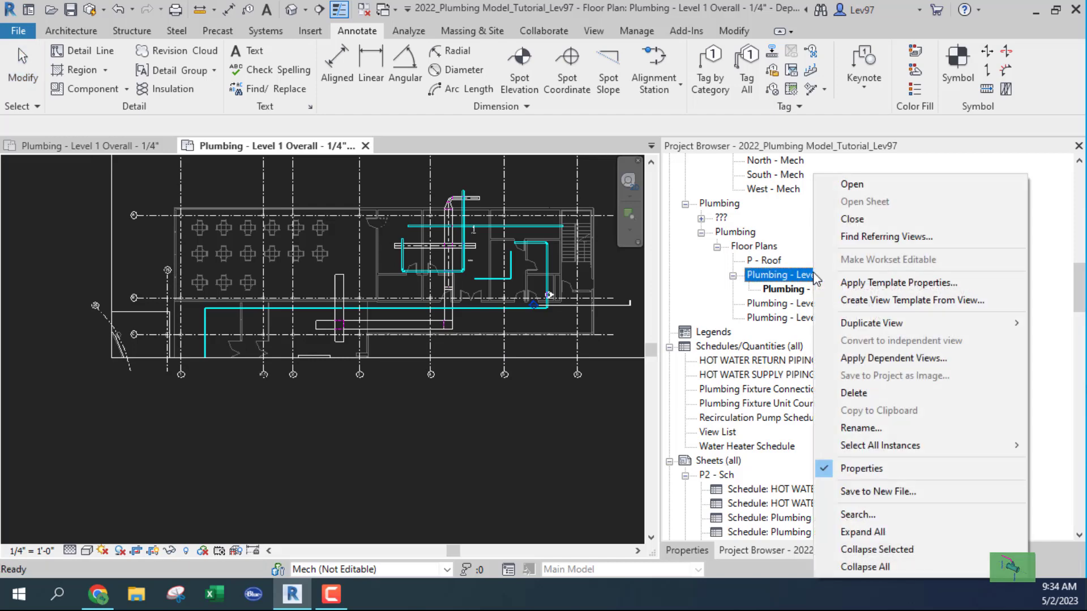
{"action": "mouse_move", "coordinate": [881, 328]}
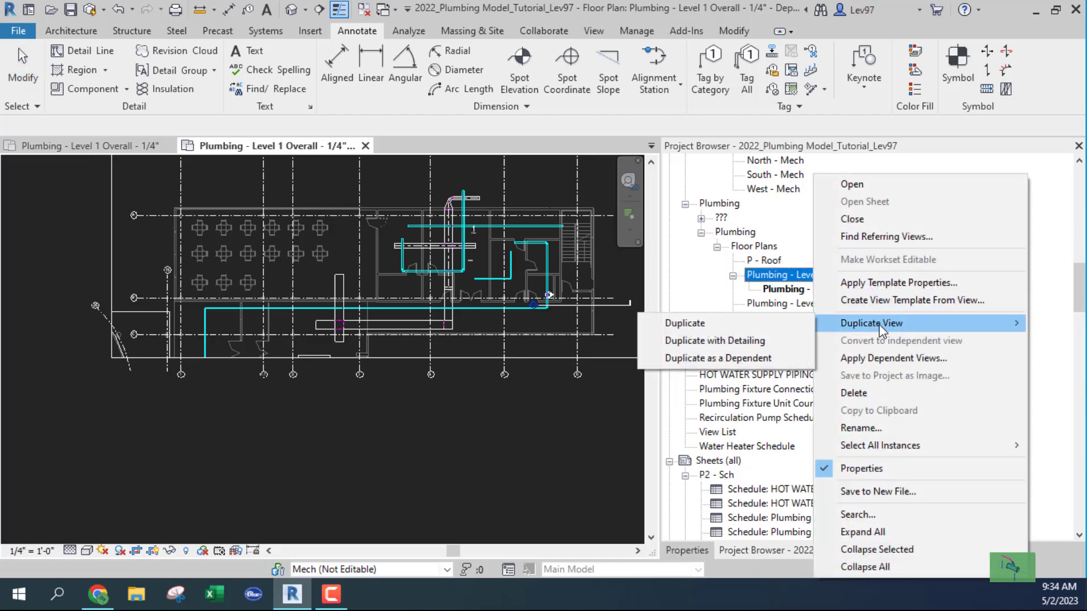
{"action": "left_click", "coordinate": [746, 358]}
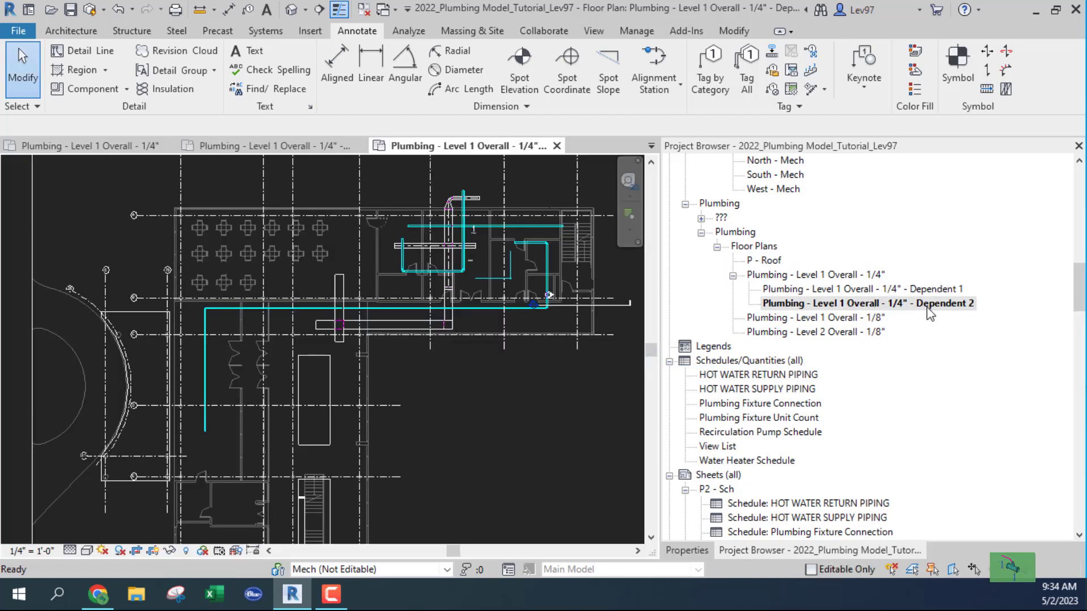
{"action": "scroll", "coordinate": [425, 385], "scroll_direction": "down", "scroll_amount": 6}
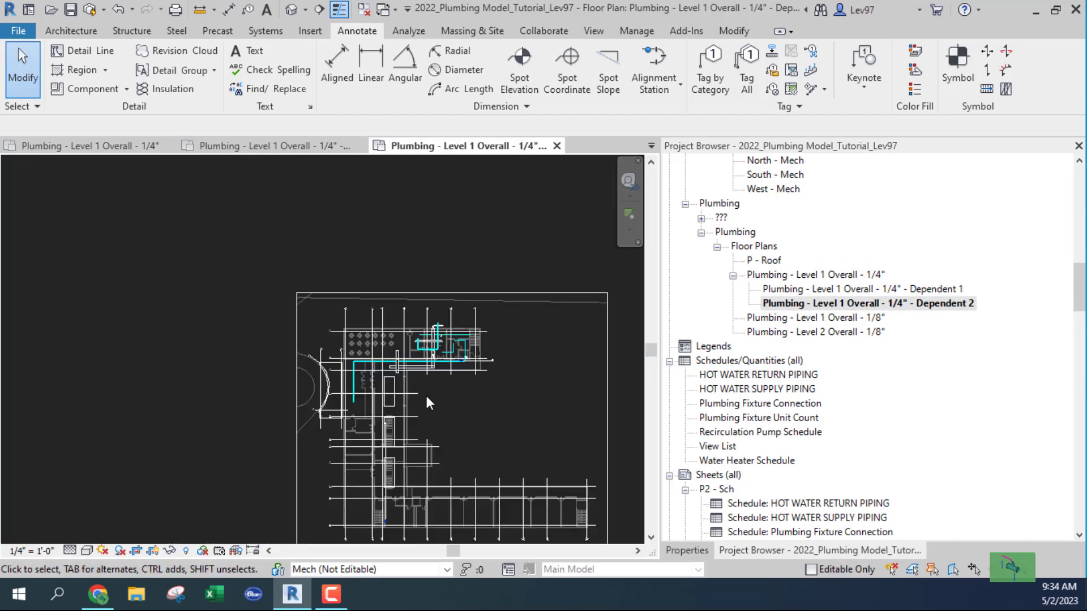
Move the Dependent 2 crop region's top edge down, then back up to enclose more plan.
{"action": "left_click", "coordinate": [483, 319]}
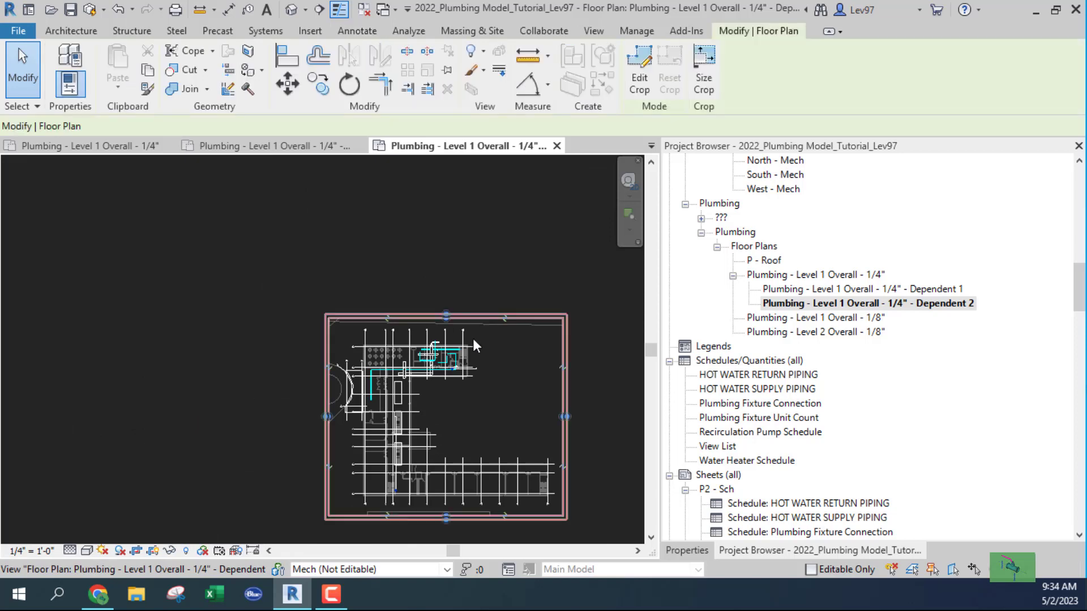
{"action": "scroll", "coordinate": [453, 337], "scroll_direction": "up", "scroll_amount": 4}
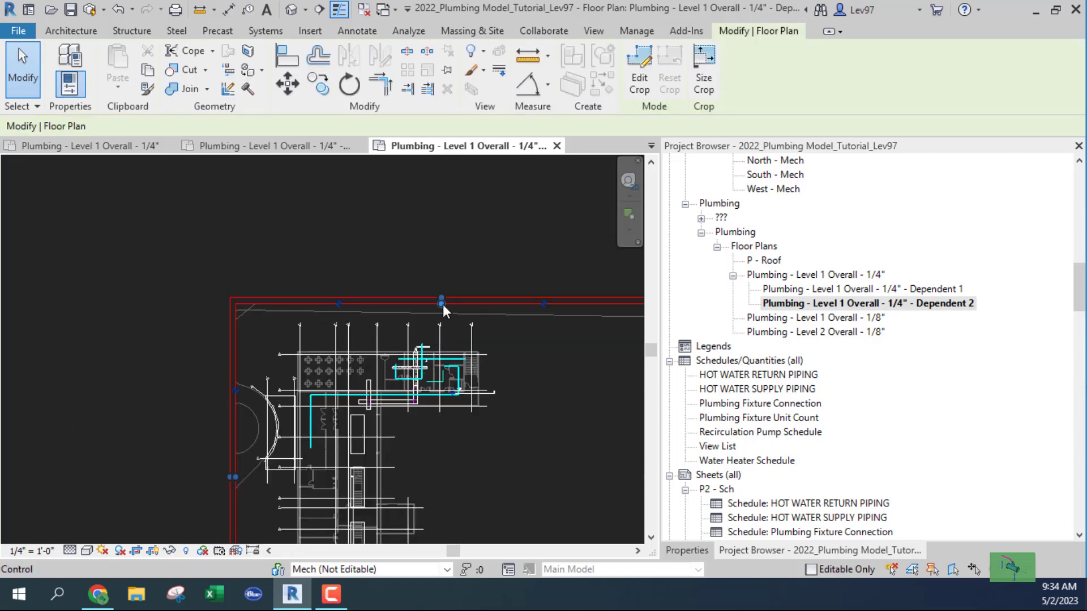
{"action": "left_click_drag", "start_coordinate": [442, 302], "coordinate": [442, 414]}
{"action": "scroll", "coordinate": [339, 423], "scroll_direction": "up", "scroll_amount": 2}
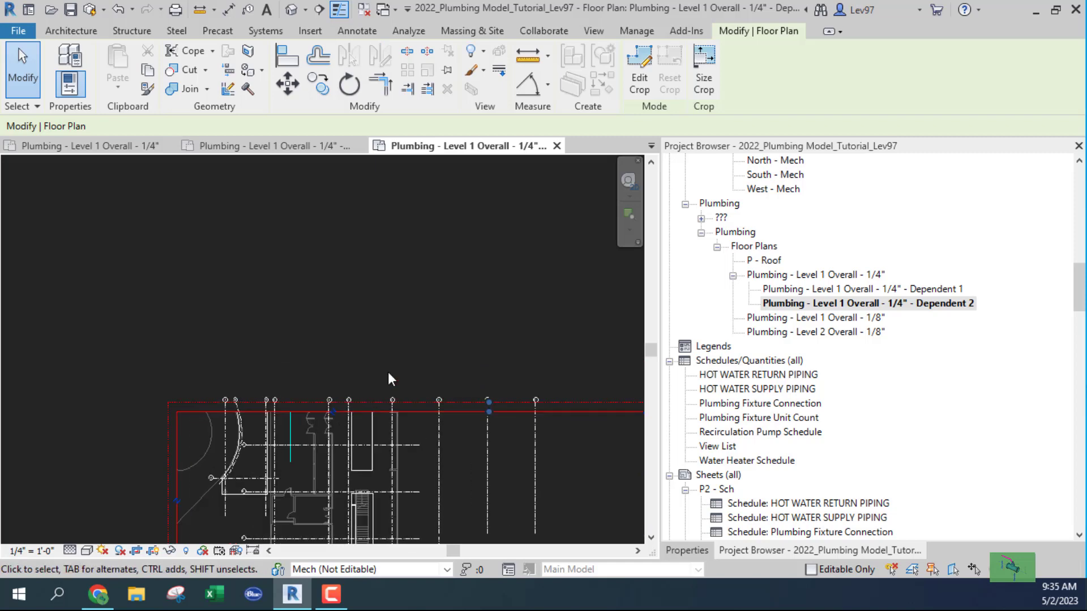
{"action": "middle_click_drag", "start_coordinate": [416, 423], "coordinate": [449, 385]}
{"action": "scroll", "coordinate": [369, 293], "scroll_direction": "down", "scroll_amount": 4}
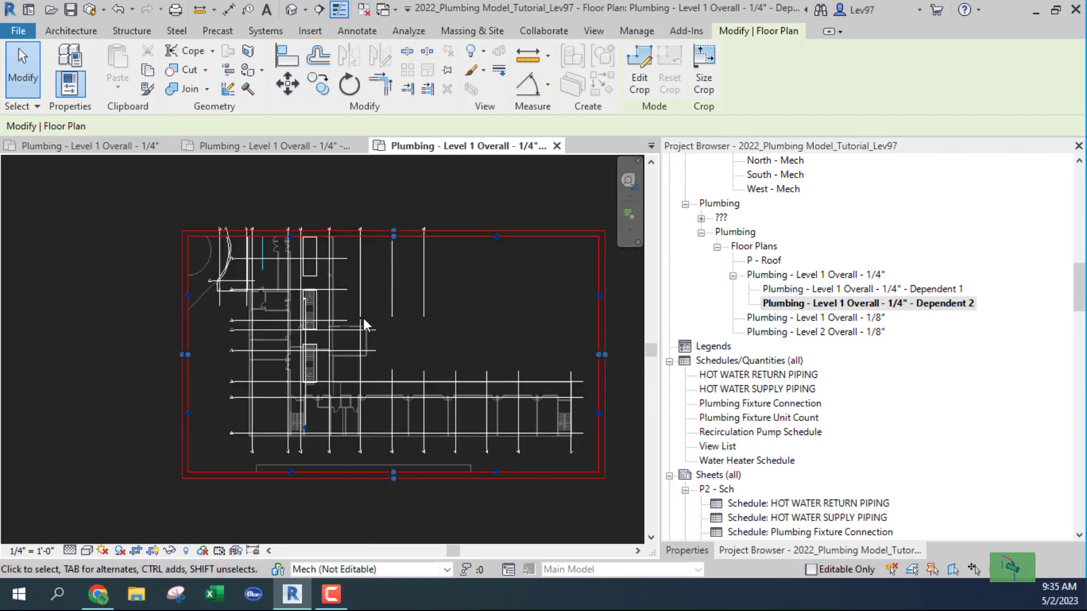
{"action": "left_click_drag", "start_coordinate": [385, 261], "coordinate": [389, 208]}
{"action": "middle_click_drag", "start_coordinate": [407, 340], "coordinate": [488, 430]}
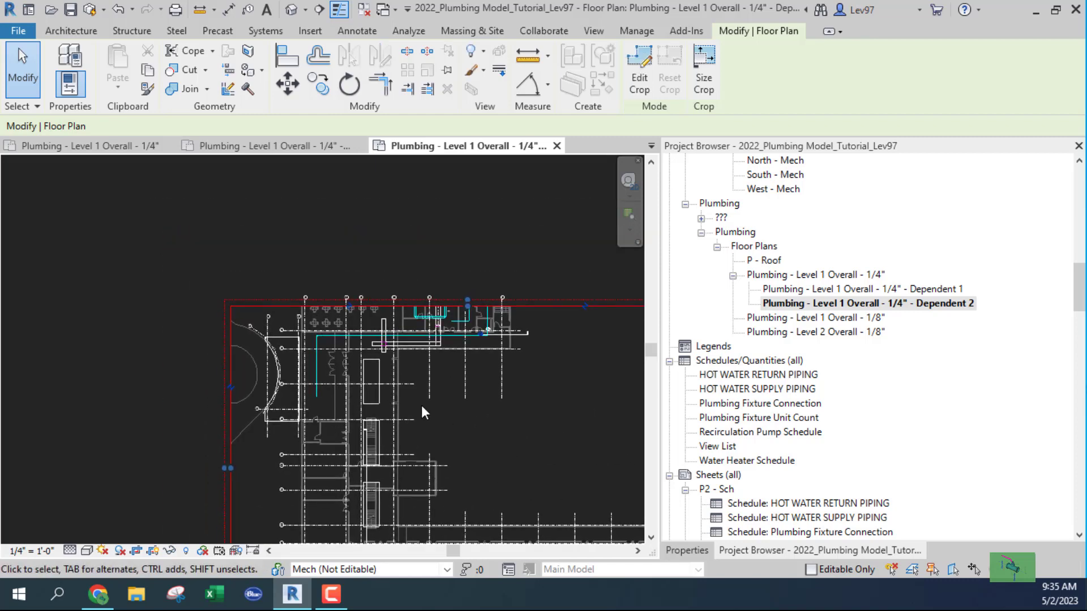
{"action": "scroll", "coordinate": [347, 340], "scroll_direction": "up", "scroll_amount": 3}
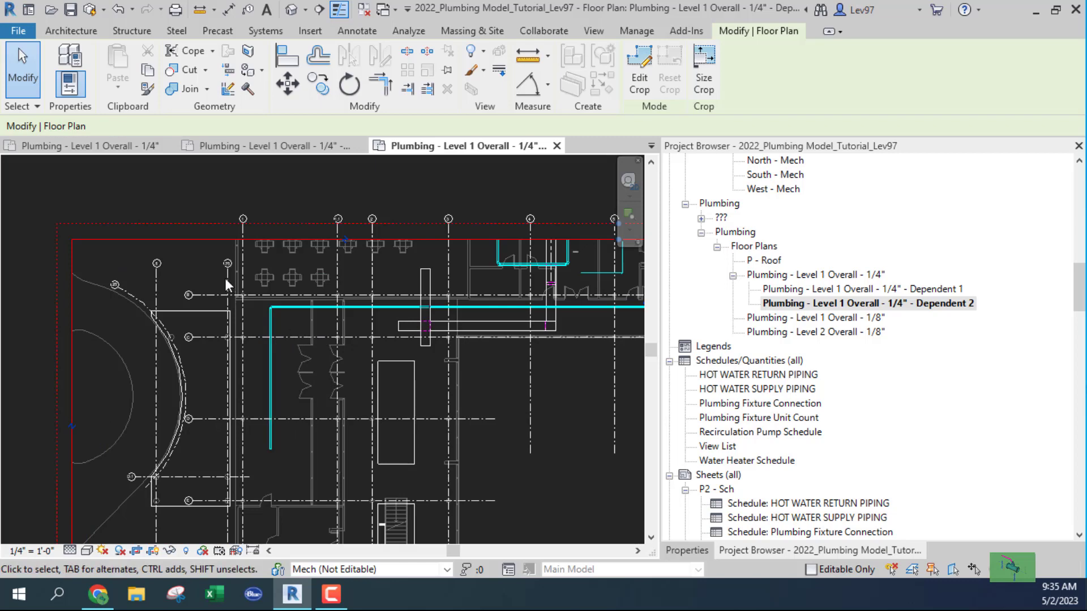
{"action": "left_click", "coordinate": [371, 35]}
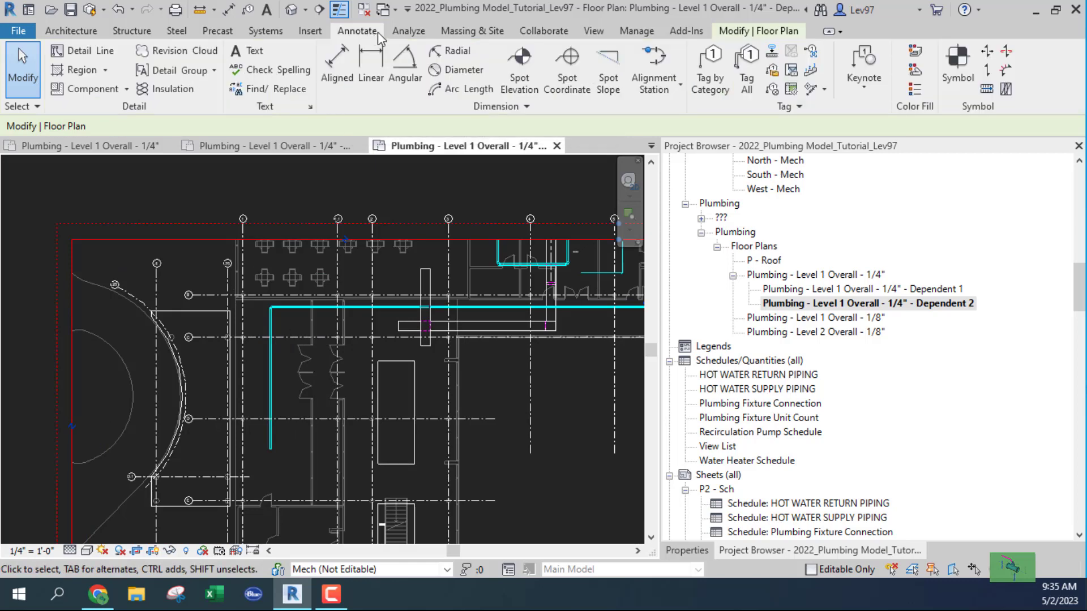
Bring up the View ribbon's Sheet Composition tools for adding a matchline.
{"action": "left_click", "coordinate": [594, 31]}
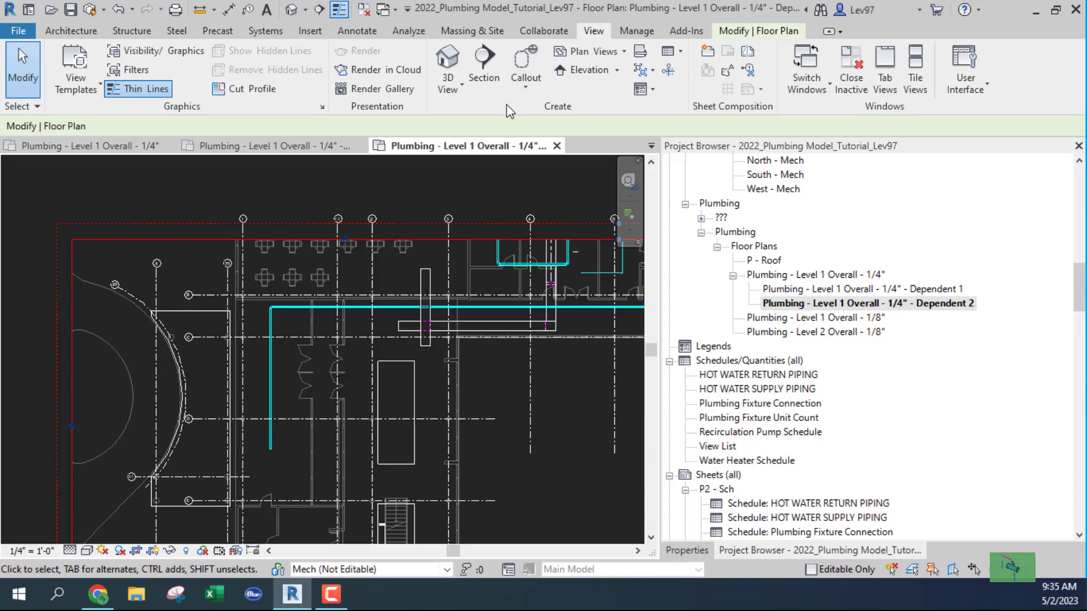
Sketch a horizontal matchline across the plan between grid lines B and C, then finish it.
{"action": "left_click", "coordinate": [751, 50]}
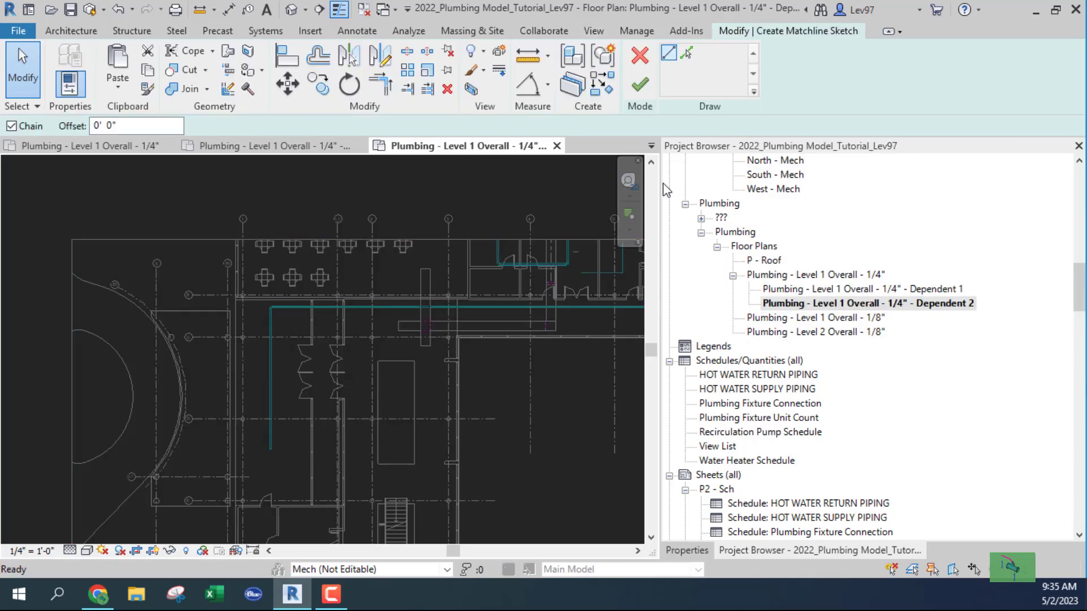
{"action": "scroll", "coordinate": [263, 335], "scroll_direction": "up", "scroll_amount": 2}
{"action": "scroll", "coordinate": [264, 336], "scroll_direction": "up", "scroll_amount": 1}
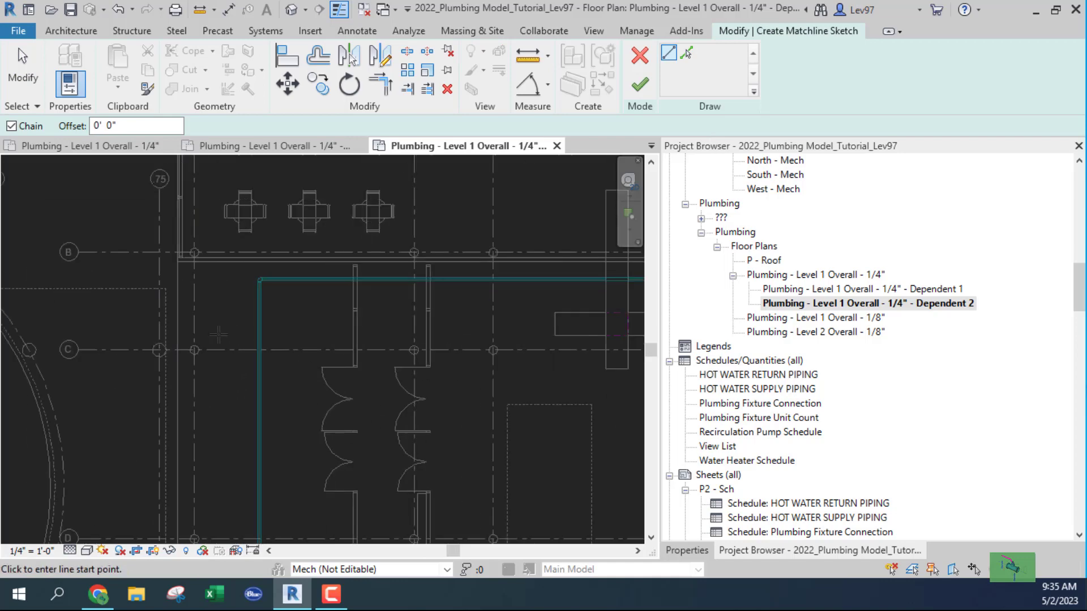
{"action": "left_click", "coordinate": [205, 326]}
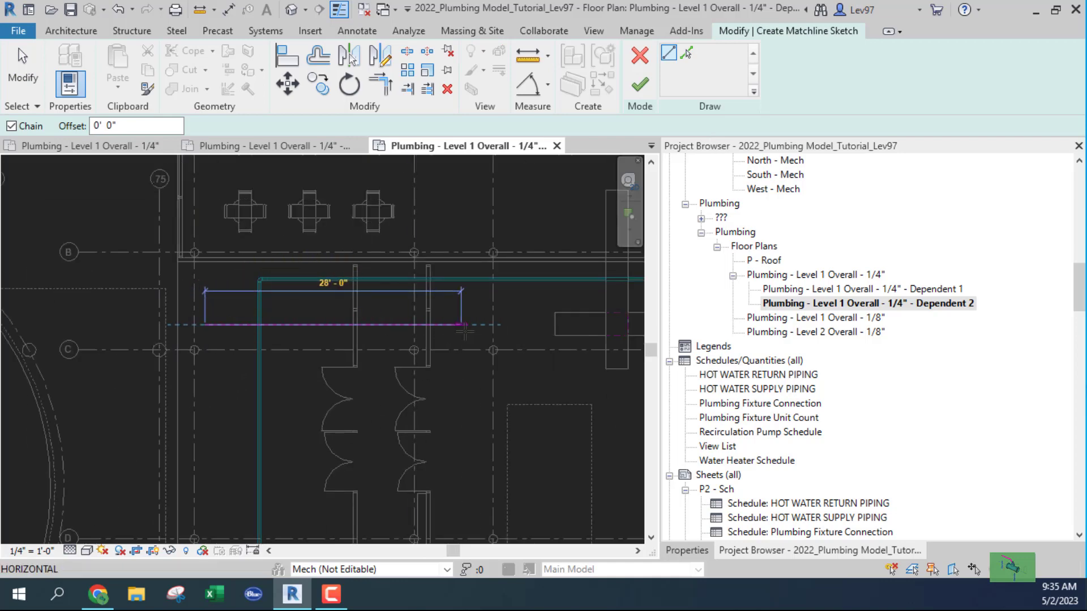
{"action": "left_click", "coordinate": [466, 325]}
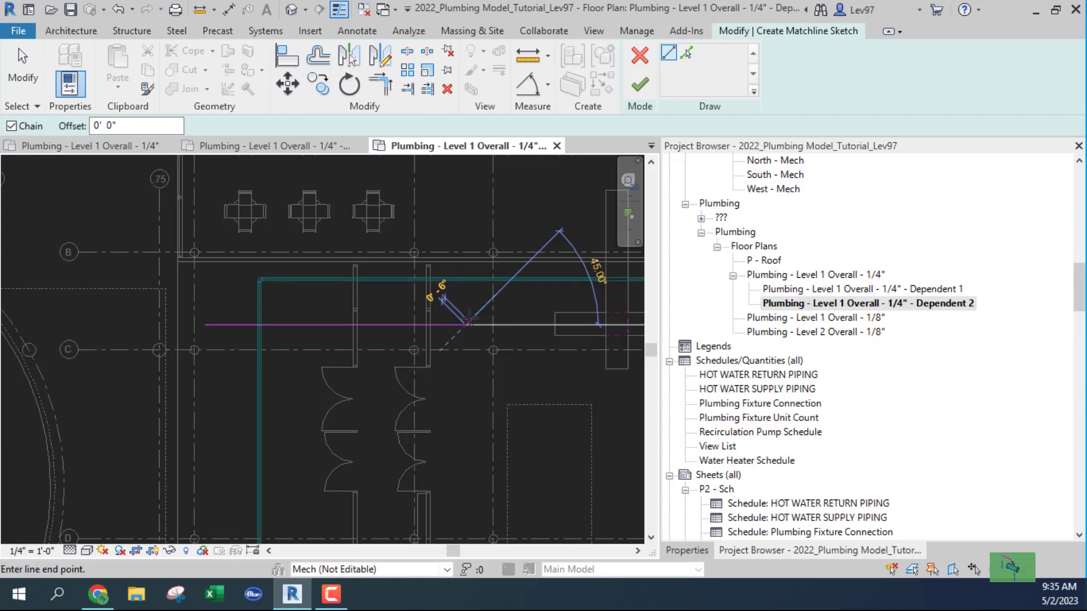
{"action": "left_click", "coordinate": [642, 88]}
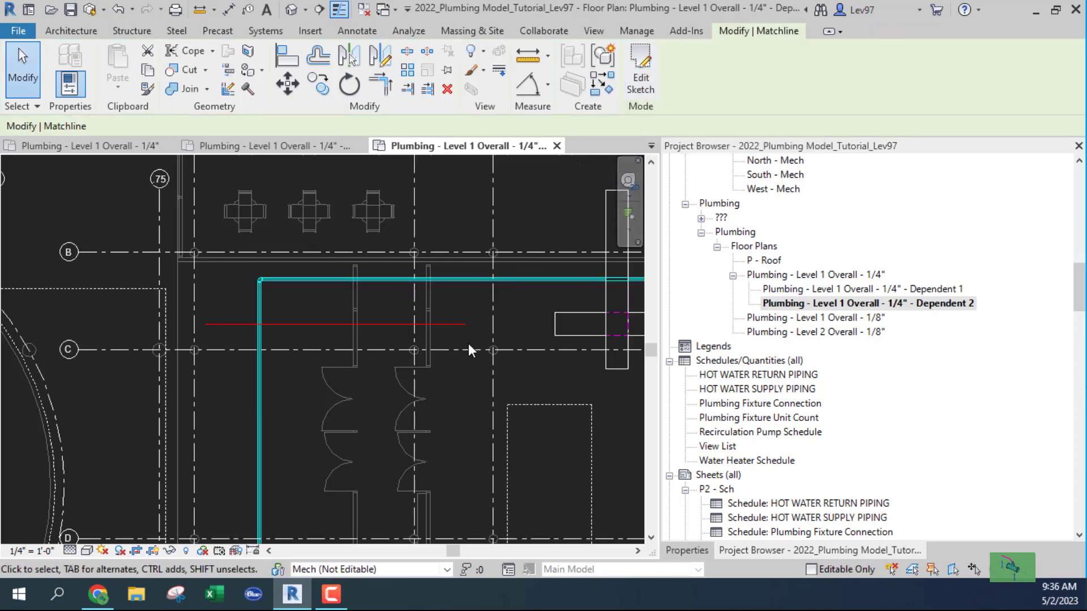
{"action": "left_click", "coordinate": [458, 355]}
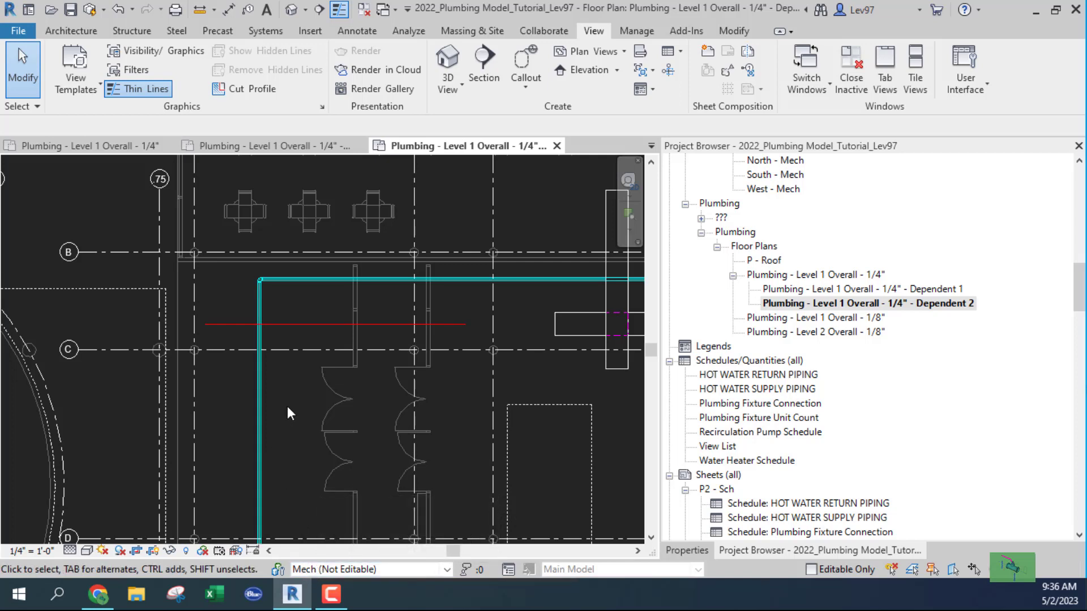
Make Plumbing the active workset and discard the matchline drawn on the wrong workset.
{"action": "double_click", "coordinate": [449, 571]}
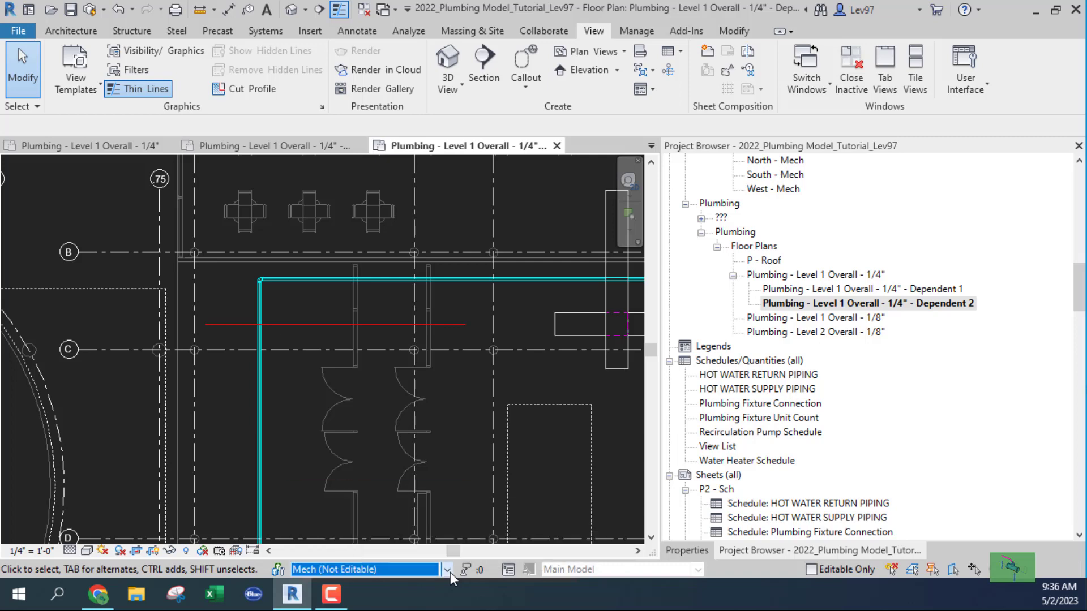
{"action": "left_click", "coordinate": [446, 569]}
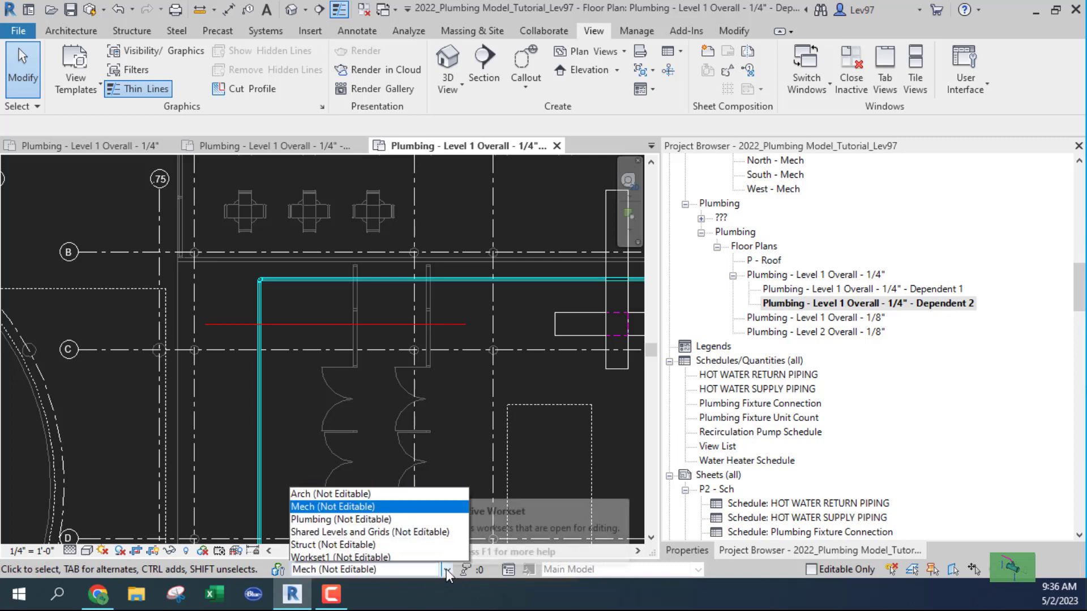
{"action": "left_click", "coordinate": [308, 516]}
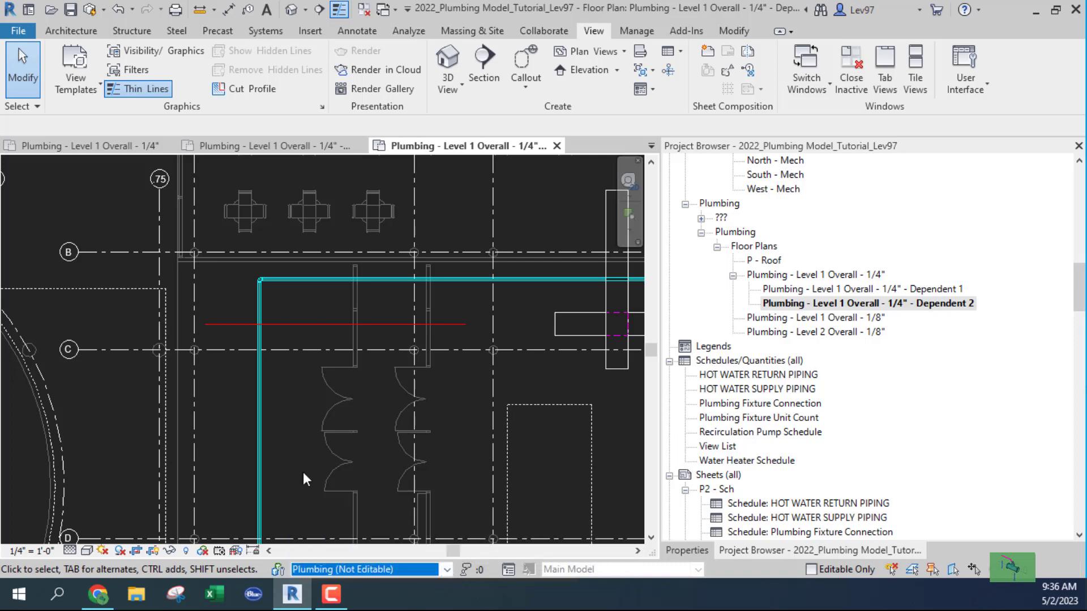
{"action": "left_click", "coordinate": [314, 325]}
{"action": "key", "text": "Escape"}
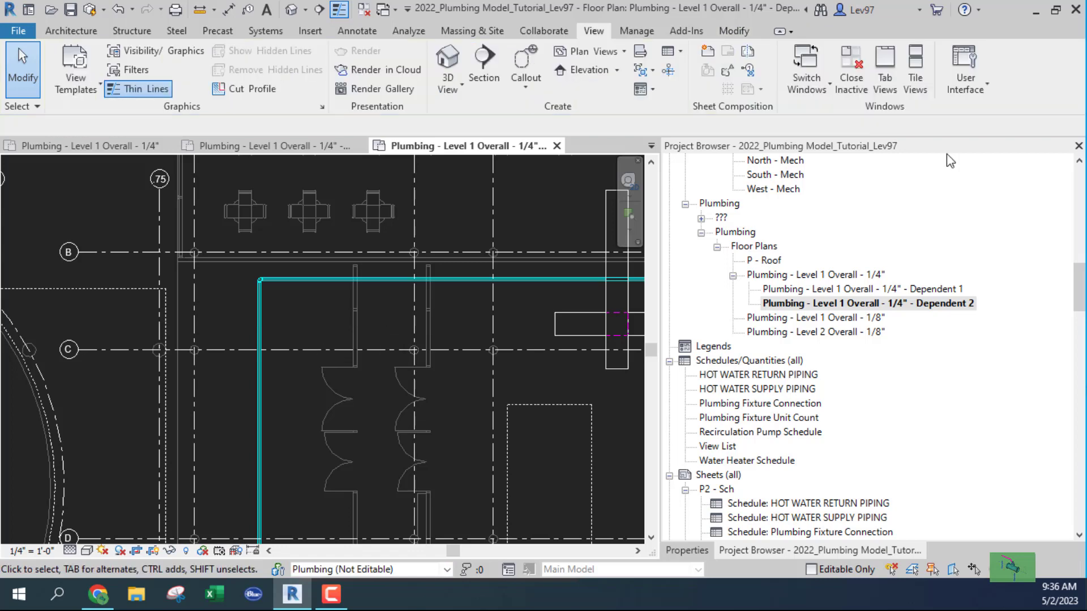
Redraw a 31'-0" horizontal matchline just above grid line C and finish the sketch.
{"action": "left_click", "coordinate": [747, 51]}
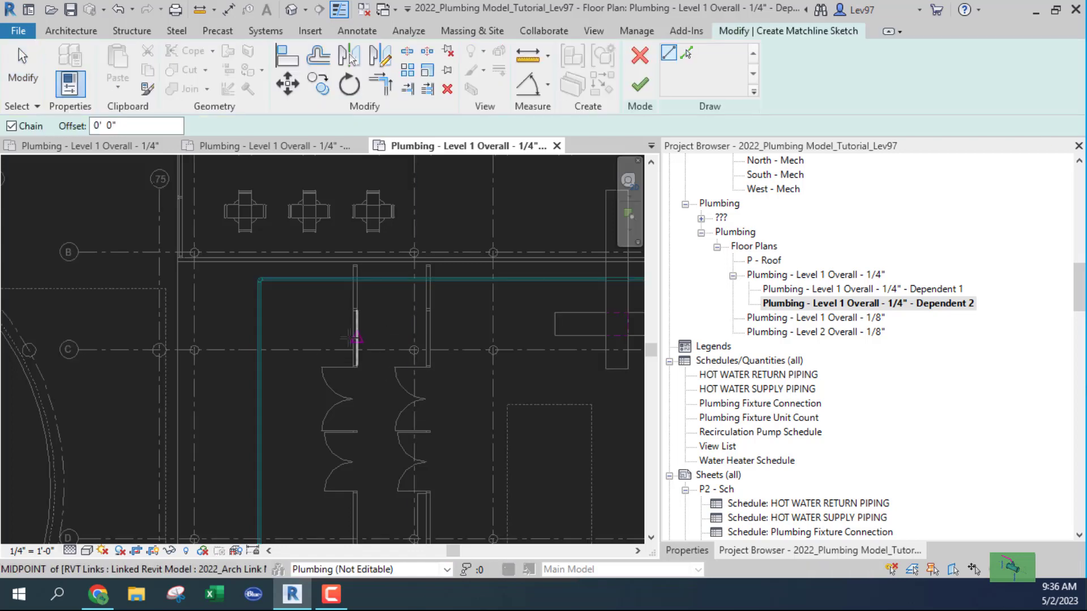
{"action": "left_click", "coordinate": [218, 332]}
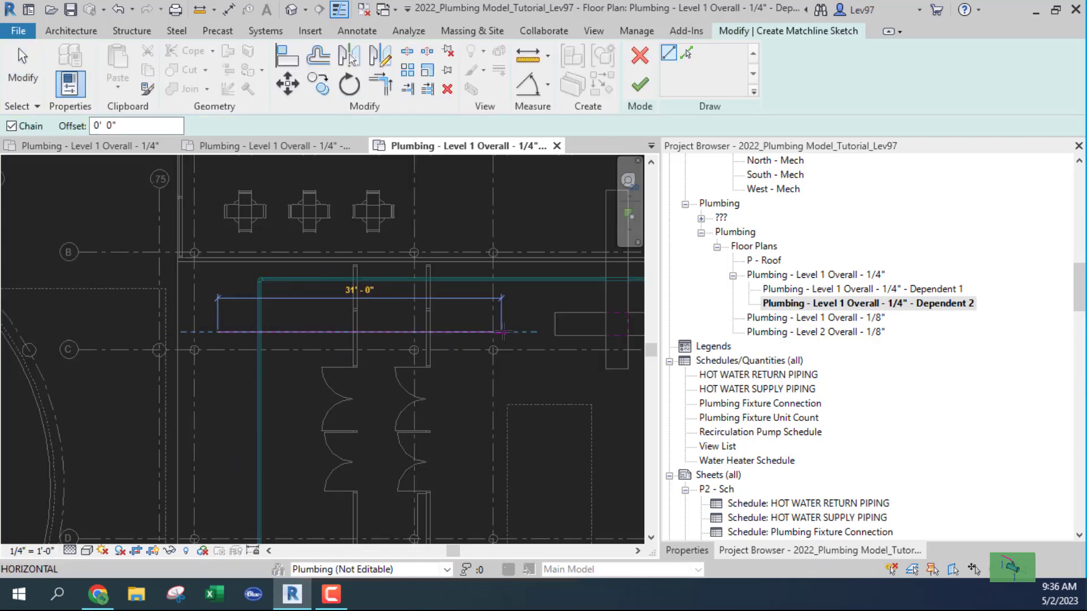
{"action": "left_click", "coordinate": [502, 332]}
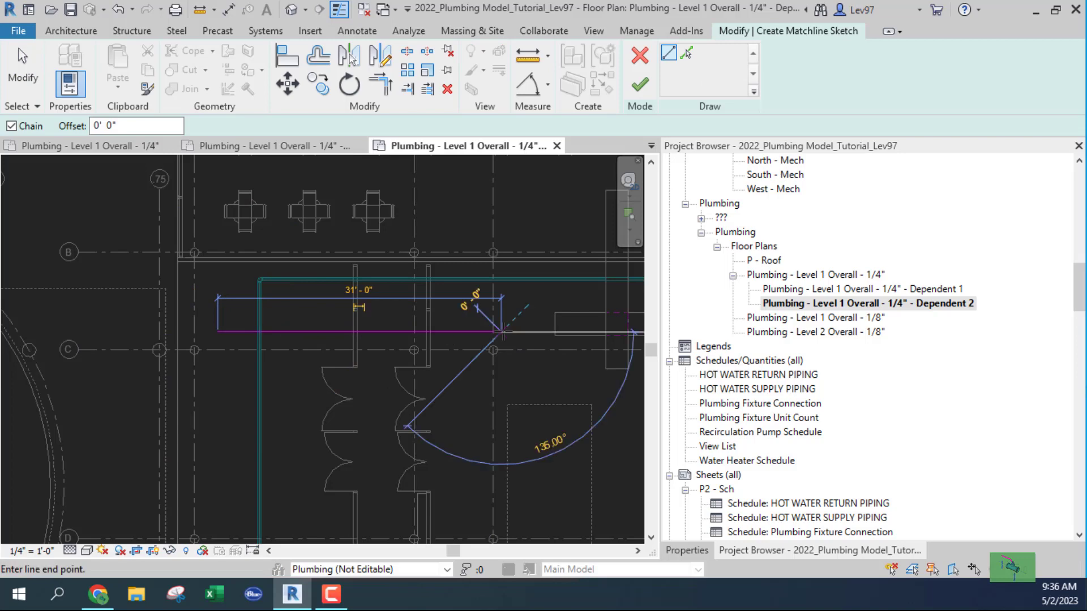
{"action": "left_click", "coordinate": [640, 85]}
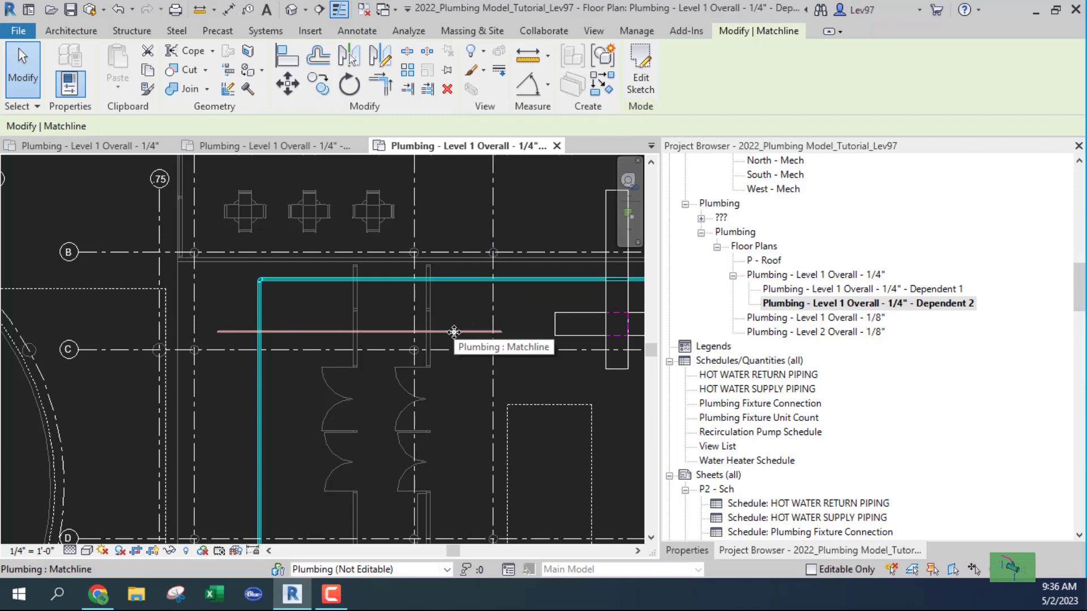
{"action": "key", "text": "Escape"}
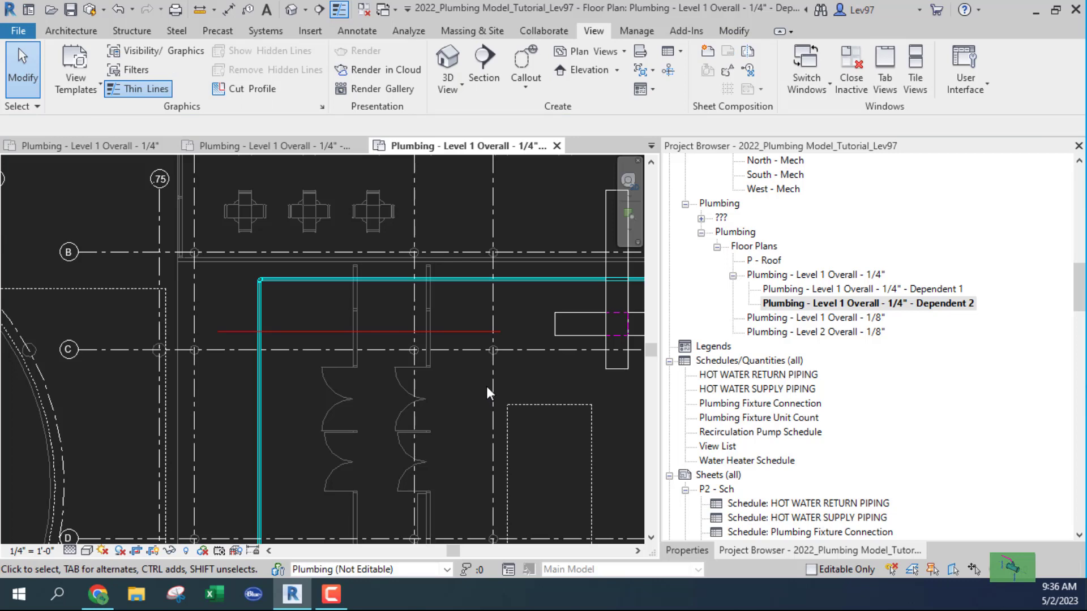
{"action": "scroll", "coordinate": [429, 392], "scroll_direction": "down", "scroll_amount": 5}
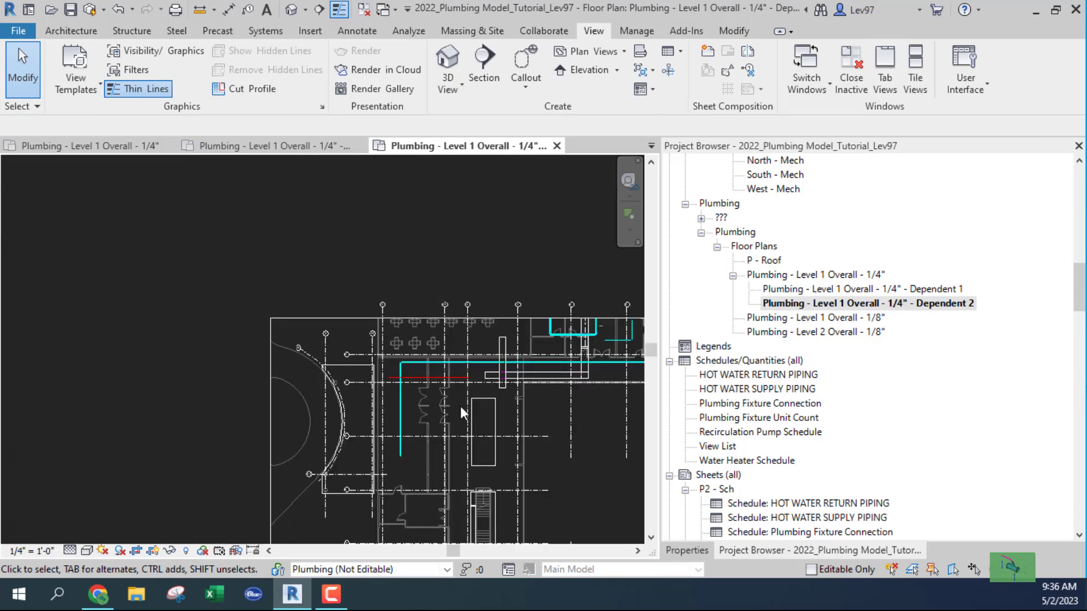
{"action": "scroll", "coordinate": [467, 415], "scroll_direction": "down", "scroll_amount": 1}
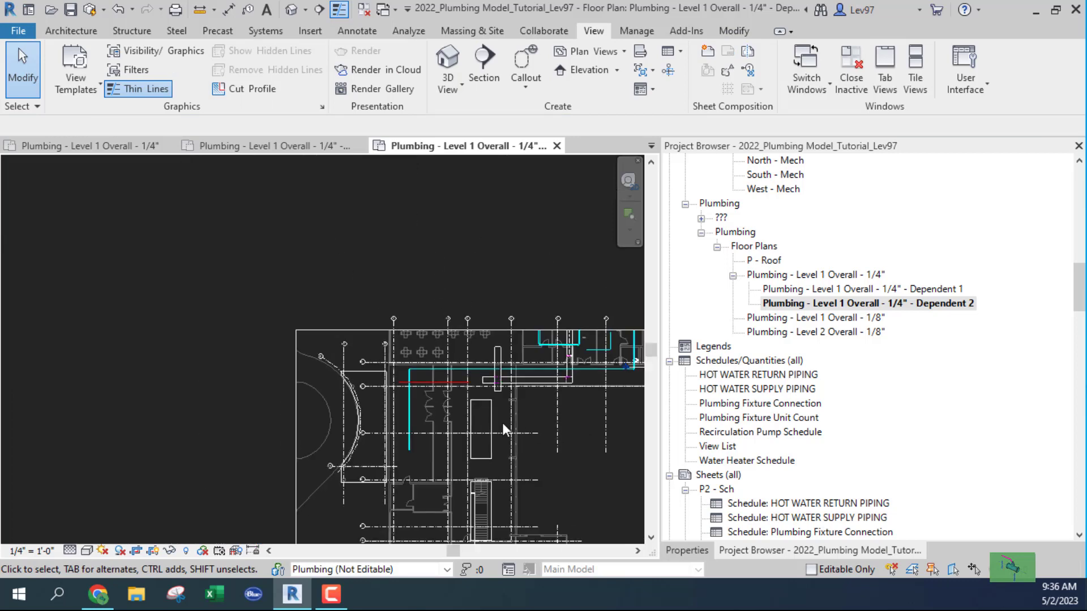
{"action": "middle_click_drag", "start_coordinate": [515, 422], "coordinate": [307, 378]}
{"action": "scroll", "coordinate": [331, 392], "scroll_direction": "down", "scroll_amount": 2}
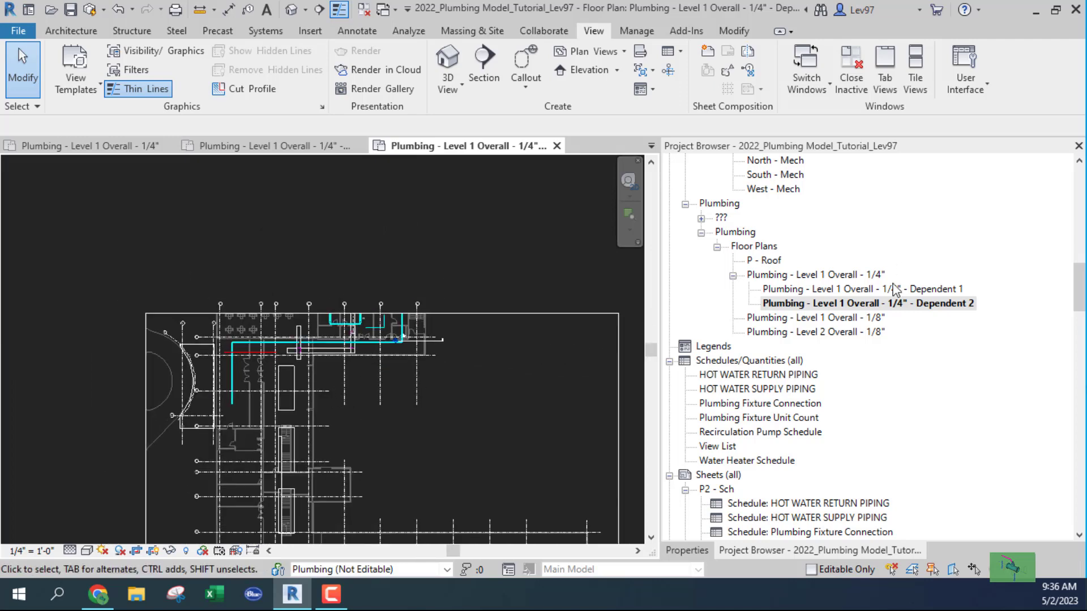
{"action": "double_click", "coordinate": [868, 290]}
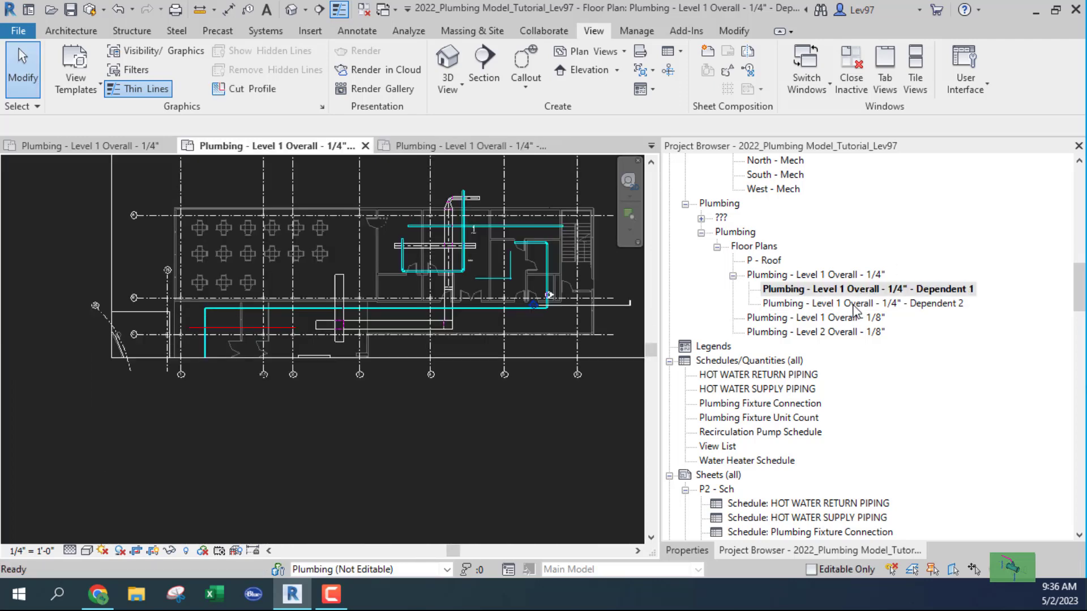
{"action": "scroll", "coordinate": [223, 329], "scroll_direction": "up", "scroll_amount": 4}
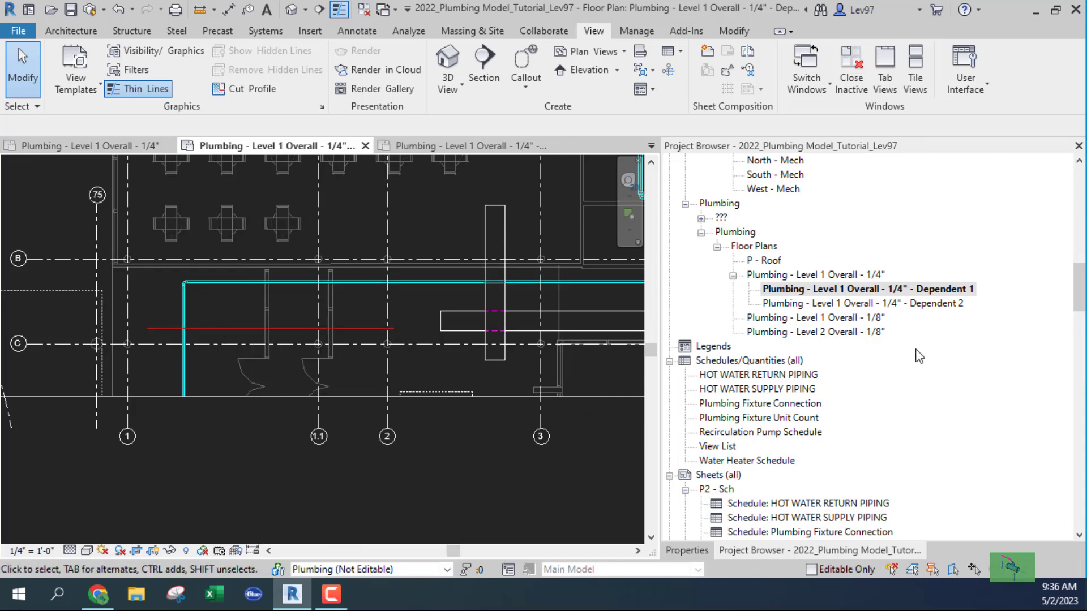
{"action": "double_click", "coordinate": [863, 304]}
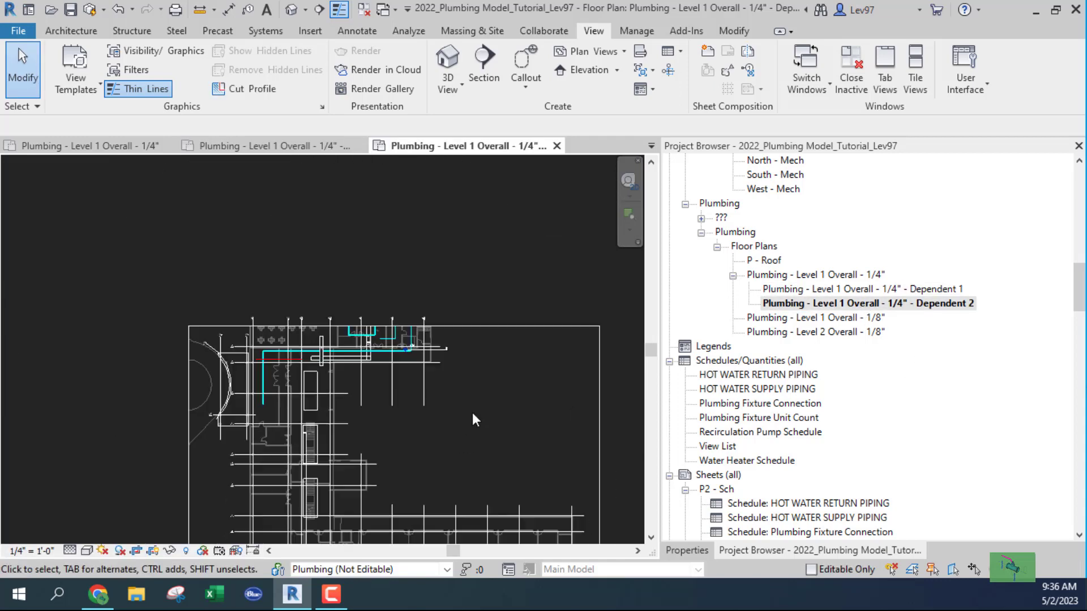
{"action": "scroll", "coordinate": [474, 420], "scroll_direction": "up", "scroll_amount": 3}
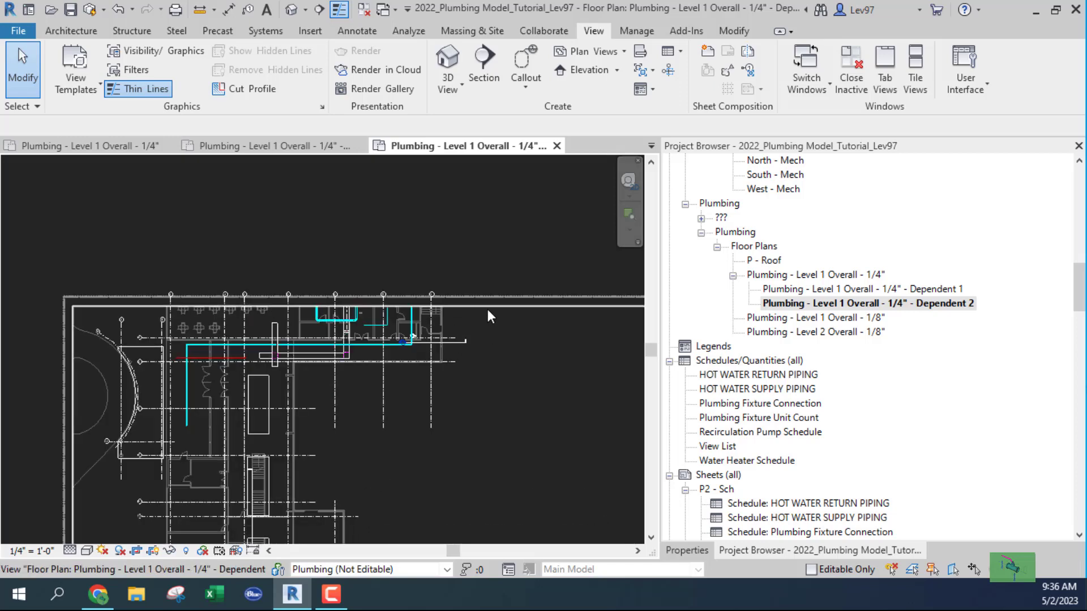
Select the crop region and pull its top edge to the matchline.
{"action": "left_click", "coordinate": [488, 309]}
{"action": "scroll", "coordinate": [396, 315], "scroll_direction": "up", "scroll_amount": 2}
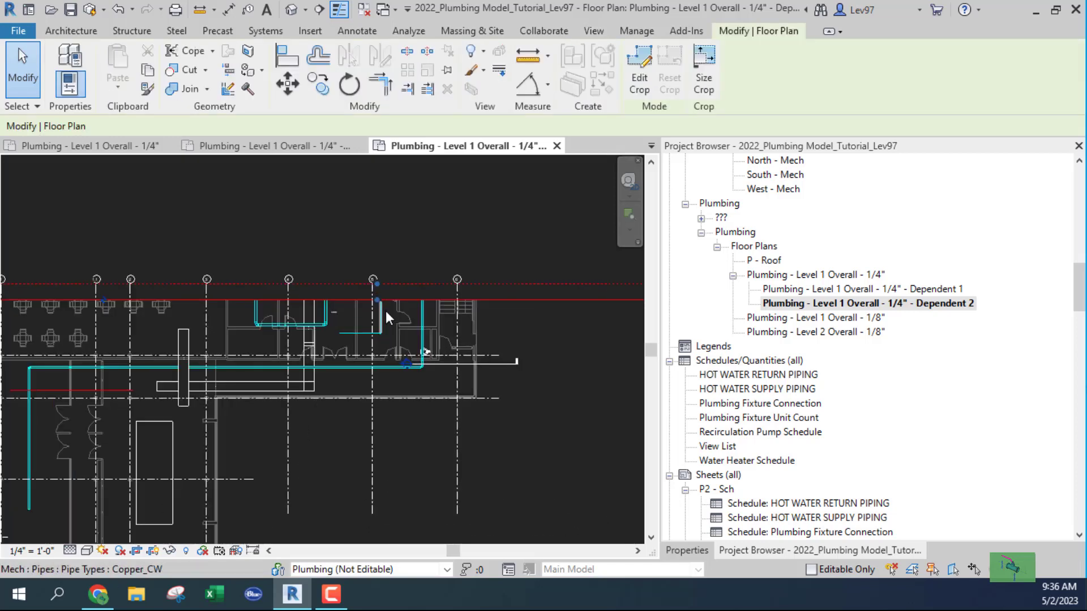
{"action": "left_click_drag", "start_coordinate": [375, 299], "coordinate": [366, 378]}
{"action": "middle_click_drag", "start_coordinate": [435, 437], "coordinate": [533, 256]}
{"action": "scroll", "coordinate": [447, 339], "scroll_direction": "down", "scroll_amount": 4}
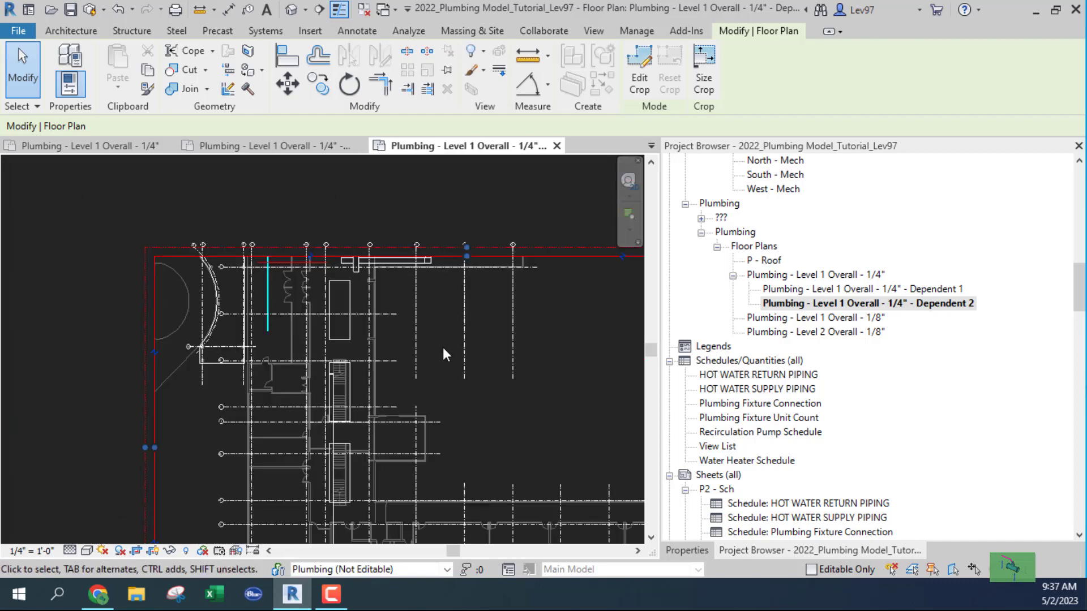
{"action": "scroll", "coordinate": [443, 348], "scroll_direction": "down", "scroll_amount": 2}
{"action": "middle_click_drag", "start_coordinate": [470, 370], "coordinate": [323, 315]}
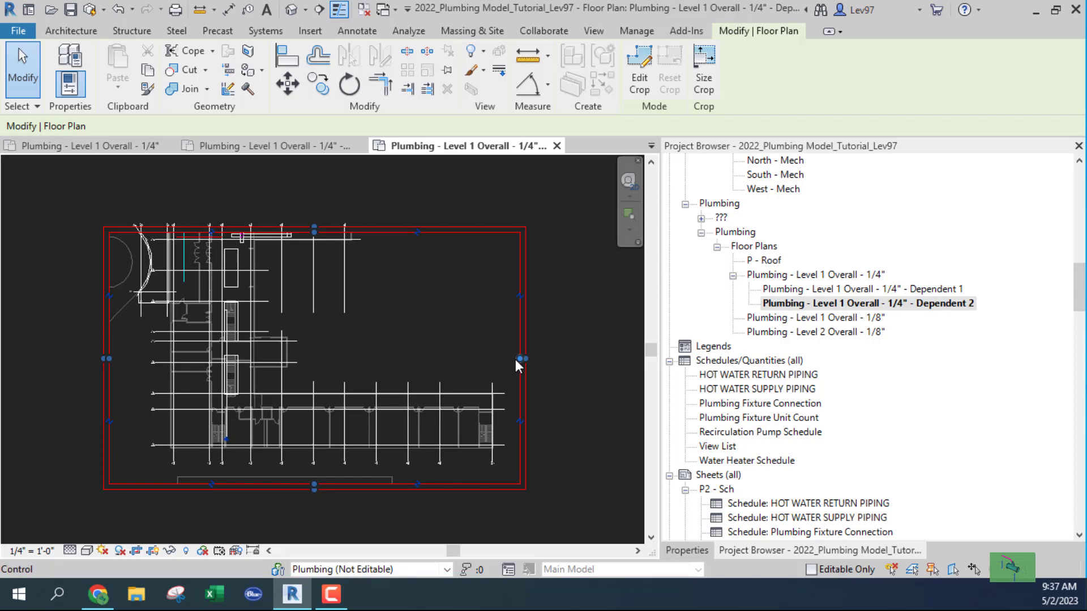
Pull the crop's right edge in to the left wing and raise its bottom edge.
{"action": "left_click_drag", "start_coordinate": [521, 359], "coordinate": [291, 371]}
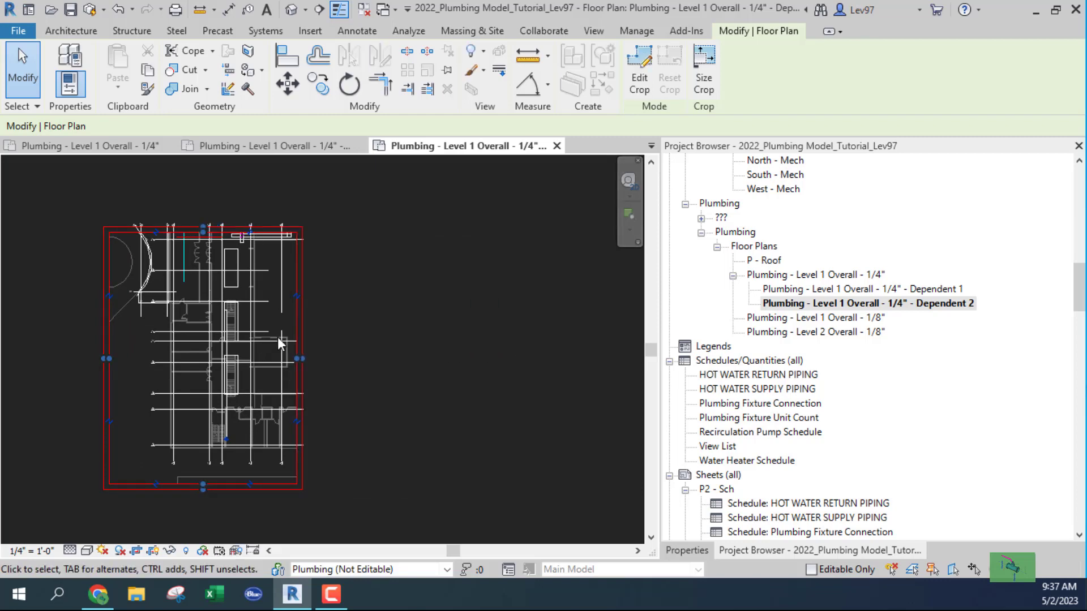
{"action": "scroll", "coordinate": [279, 338], "scroll_direction": "up", "scroll_amount": 6}
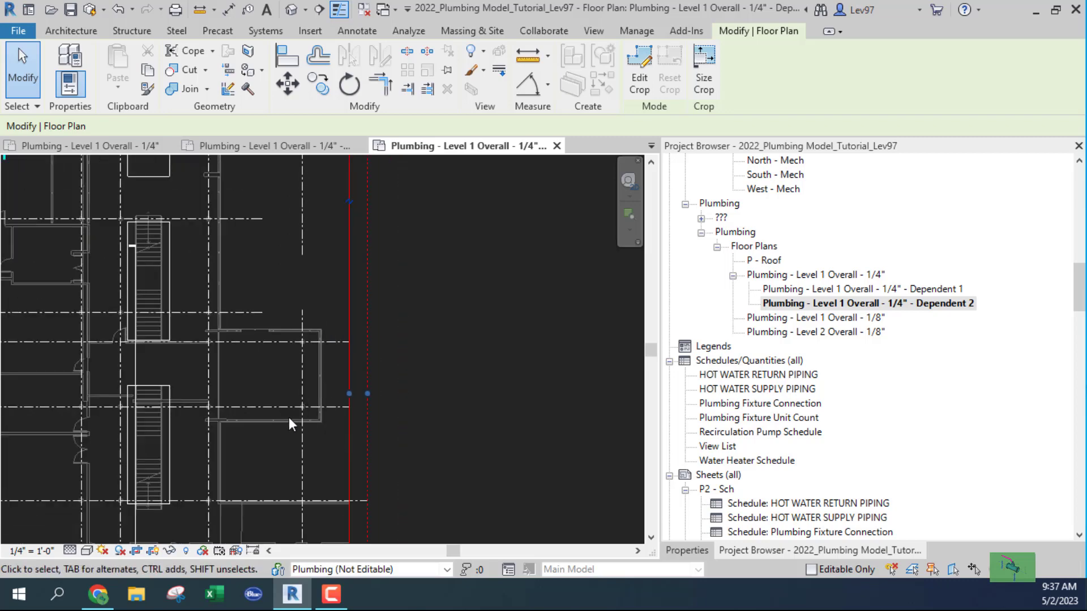
{"action": "middle_click_drag", "start_coordinate": [285, 423], "coordinate": [581, 198]}
{"action": "scroll", "coordinate": [496, 311], "scroll_direction": "down", "scroll_amount": 3}
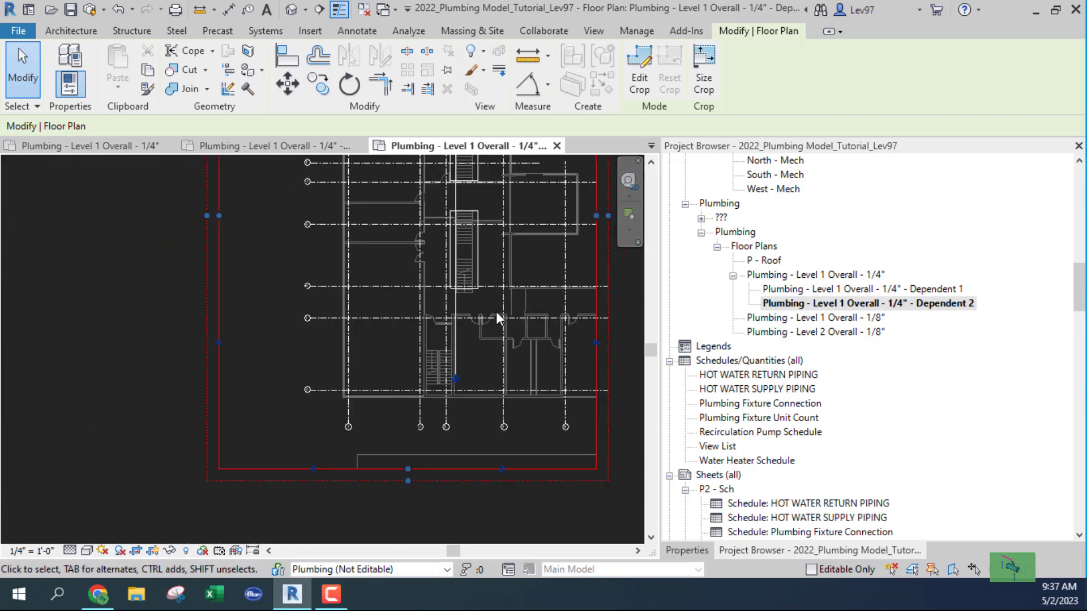
{"action": "middle_click_drag", "start_coordinate": [496, 311], "coordinate": [307, 374]}
{"action": "left_click_drag", "start_coordinate": [299, 460], "coordinate": [318, 300]}
{"action": "scroll", "coordinate": [323, 376], "scroll_direction": "down", "scroll_amount": 3}
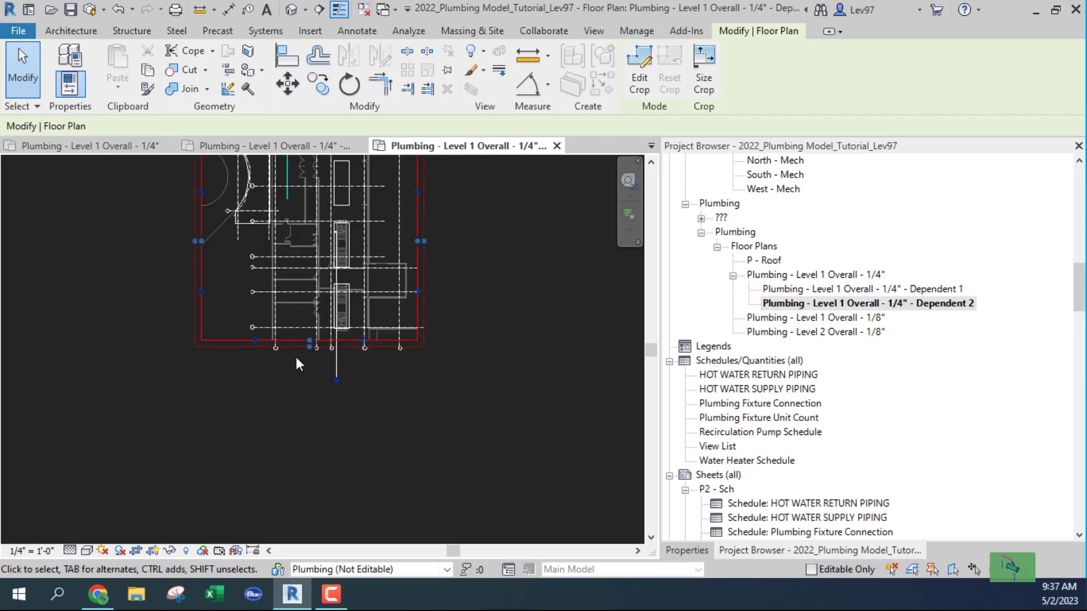
{"action": "scroll", "coordinate": [296, 386], "scroll_direction": "down", "scroll_amount": 2}
{"action": "middle_click_drag", "start_coordinate": [304, 393], "coordinate": [322, 469]}
{"action": "scroll", "coordinate": [306, 295], "scroll_direction": "up", "scroll_amount": 5}
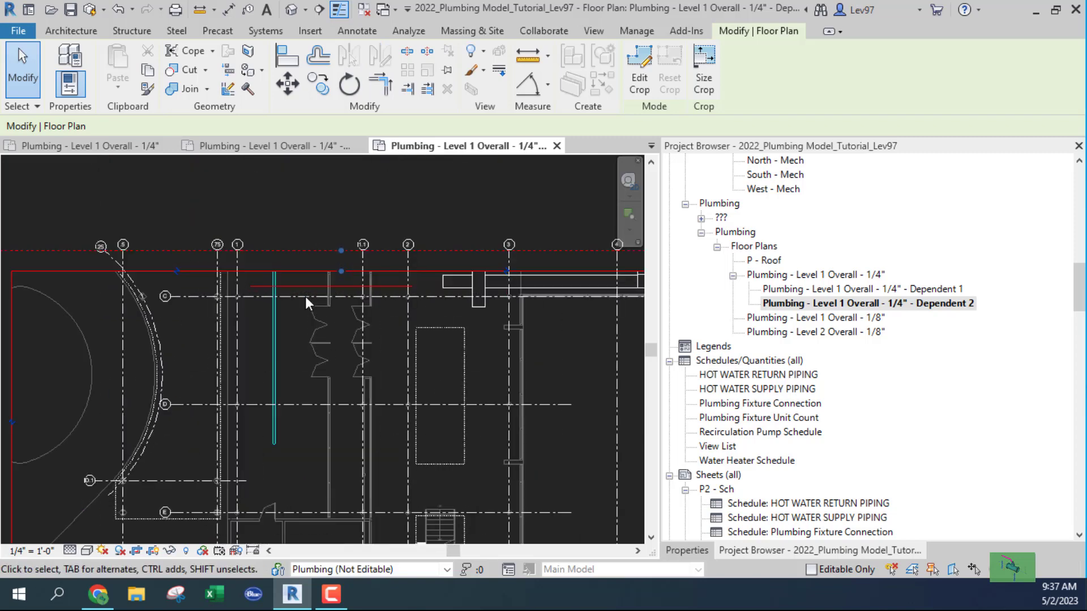
{"action": "middle_click_drag", "start_coordinate": [314, 298], "coordinate": [246, 377]}
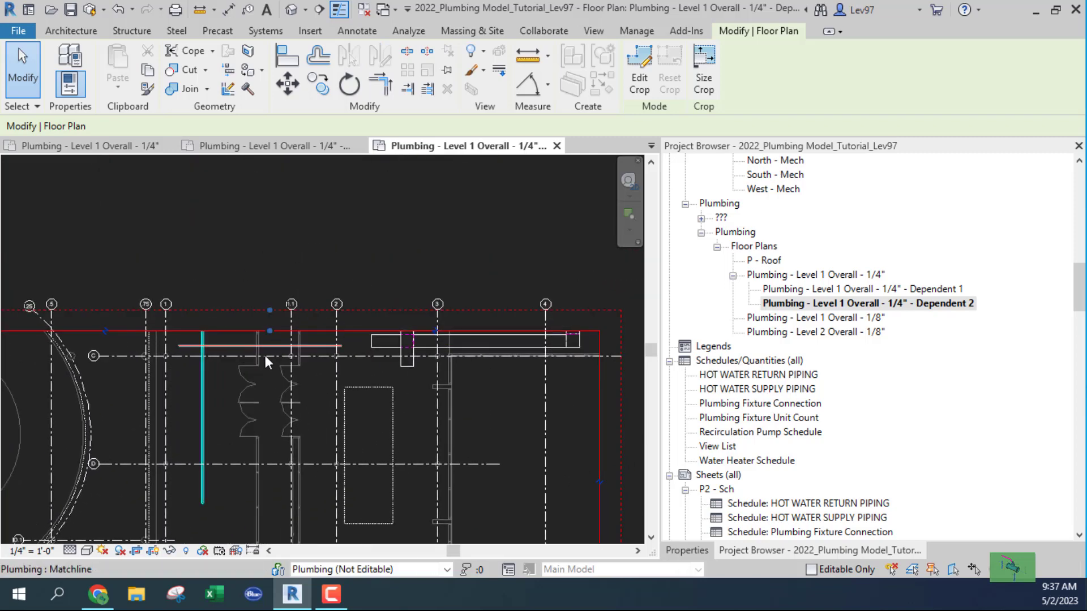
{"action": "left_click", "coordinate": [293, 248]}
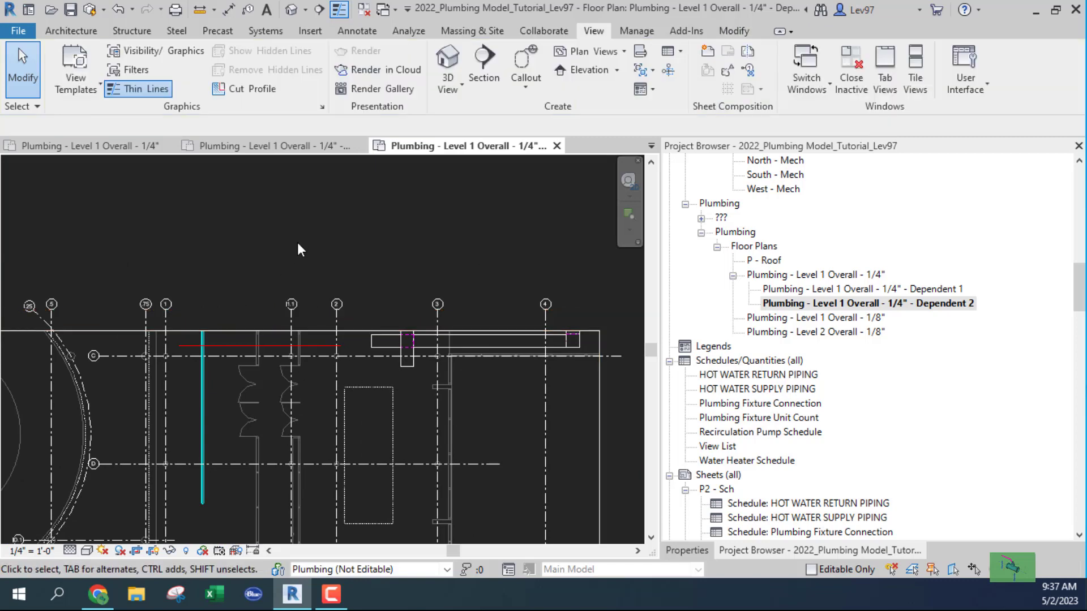
Open the Plumbing - Level 1 Overall - 1/4" plan and pan to the new matchline.
{"action": "scroll", "coordinate": [266, 406], "scroll_direction": "down", "scroll_amount": 2}
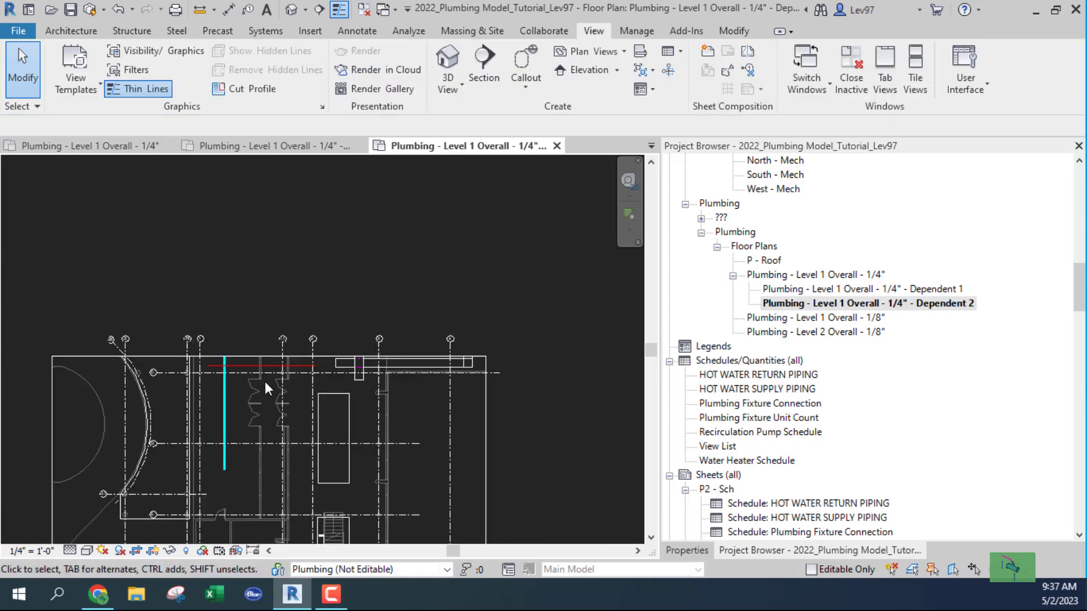
{"action": "double_click", "coordinate": [807, 276]}
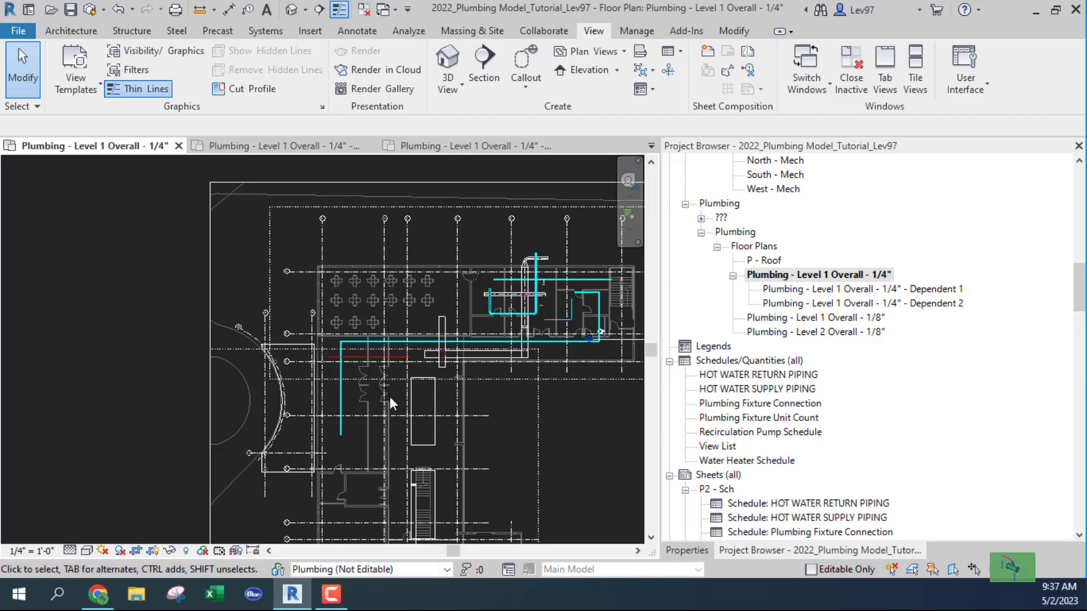
{"action": "middle_click_drag", "start_coordinate": [390, 397], "coordinate": [293, 379]}
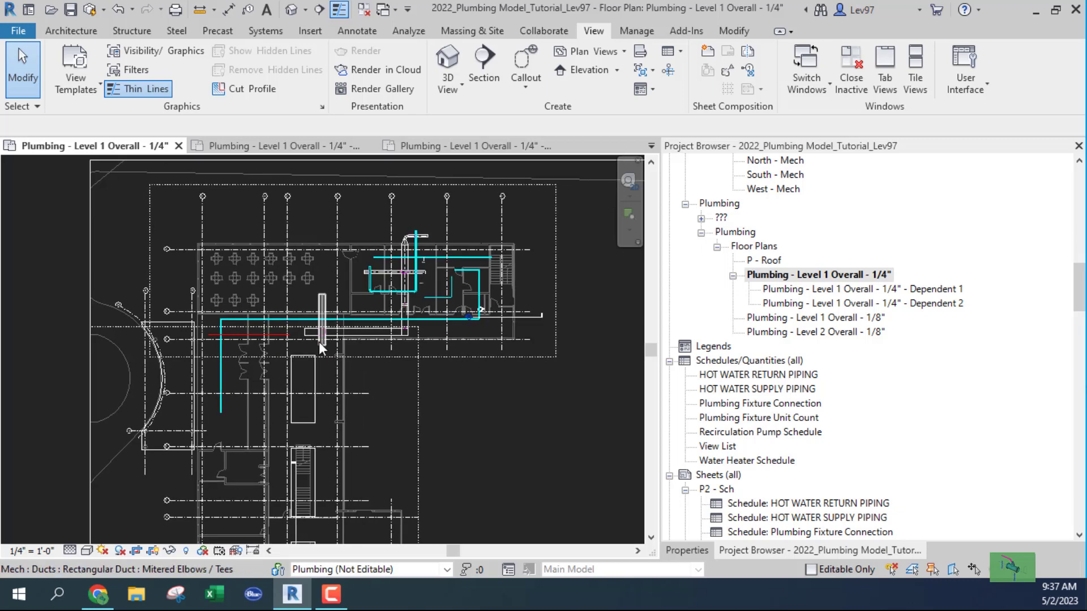
{"action": "scroll", "coordinate": [254, 365], "scroll_direction": "up", "scroll_amount": 2}
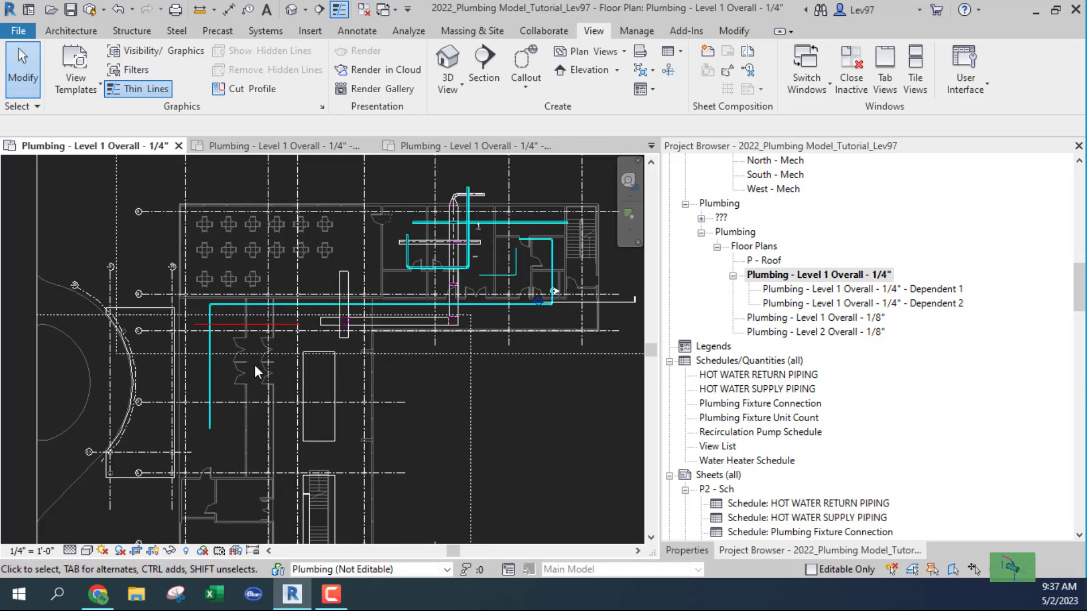